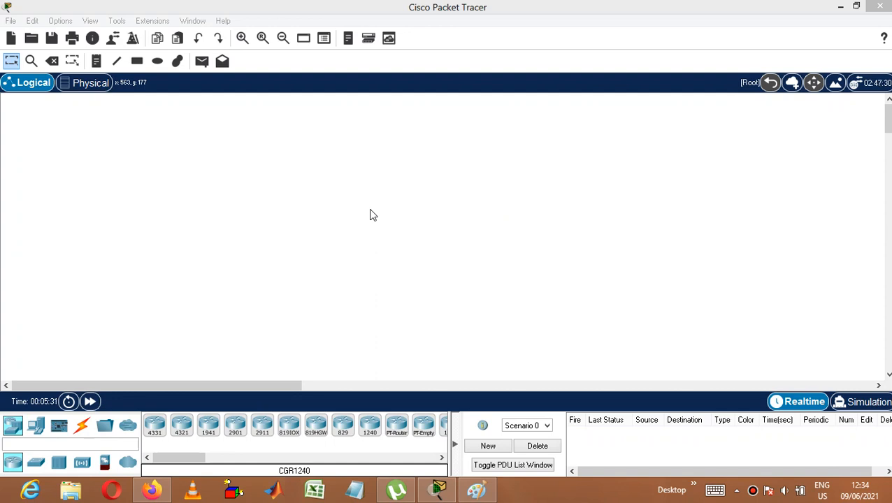
Step: Add a text note reading "BASIC LAB SET UP FOR NETWORK ADDRESS TRANSLATION" near the upper-left corner of the workspace
left_click(96, 61)
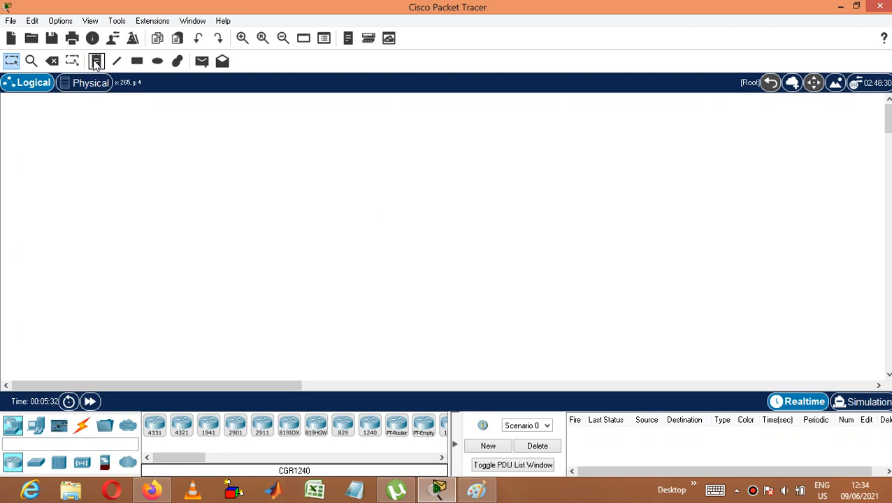
left_click(92, 114)
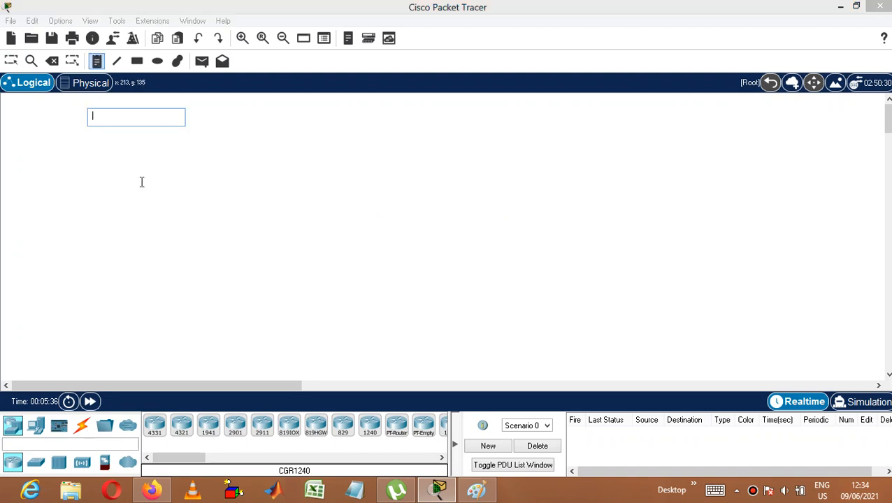
type("BASIC LAB SET UP F")
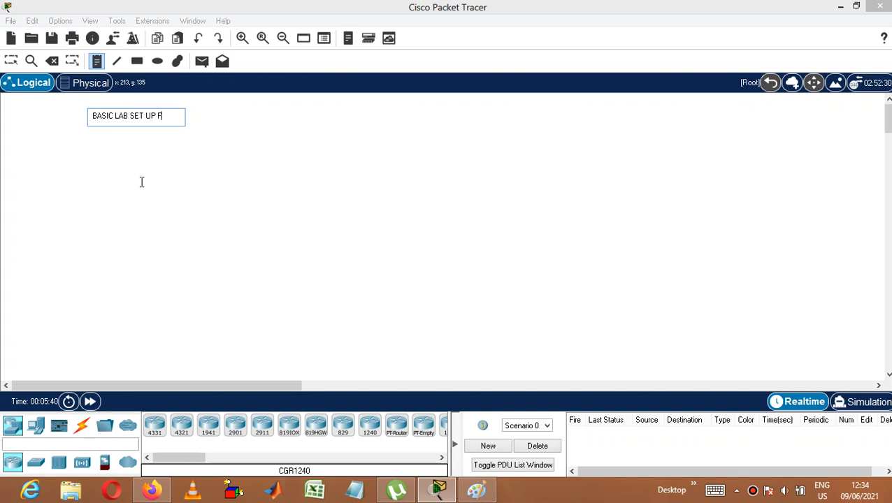
type("OR NETW")
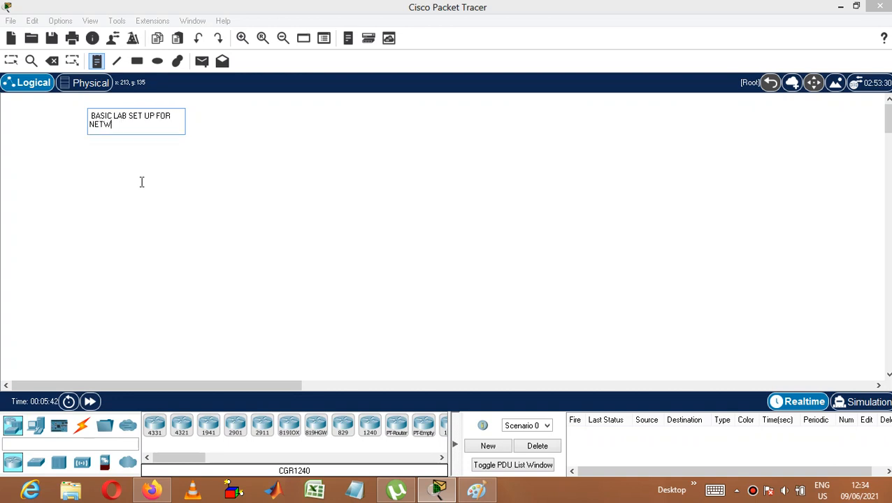
type("ORK ADDRESS TRAN")
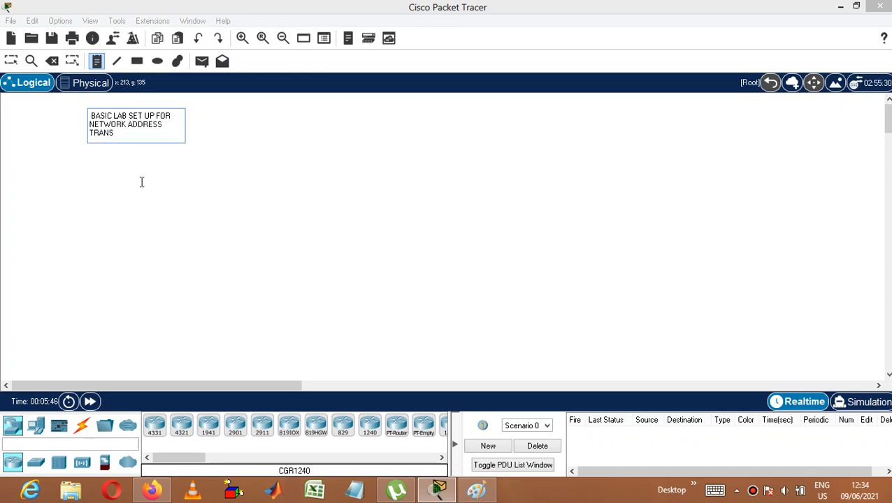
type("S")
key("BackSpace")
type("SLATION")
left_click(153, 184)
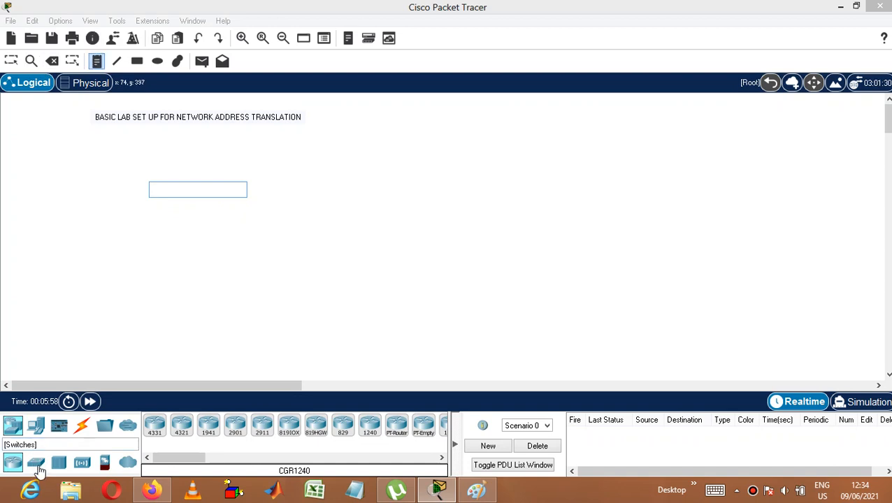
Step: Place two 1941 routers side by side, well apart, below the title note
left_click(207, 432)
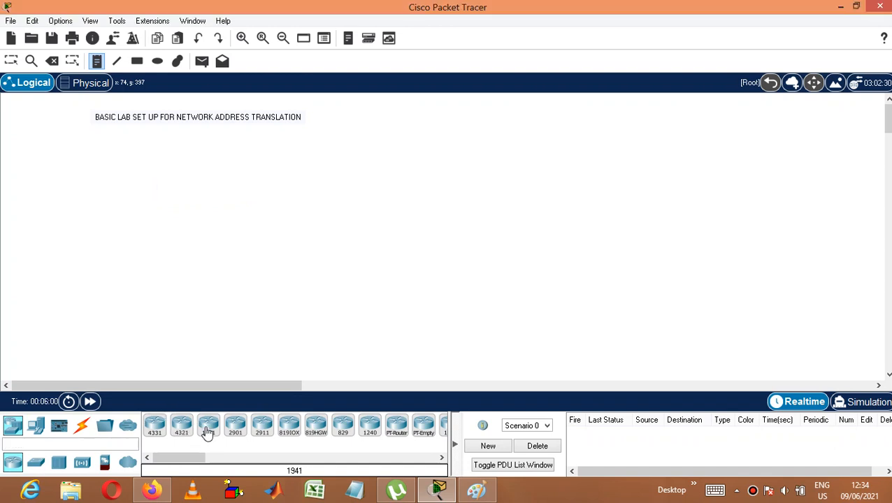
left_click(315, 163)
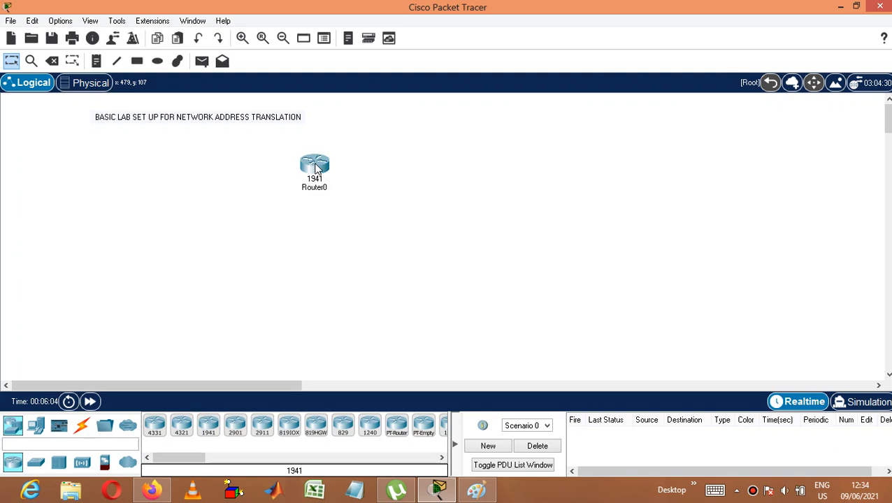
left_click(216, 426)
left_click(519, 170)
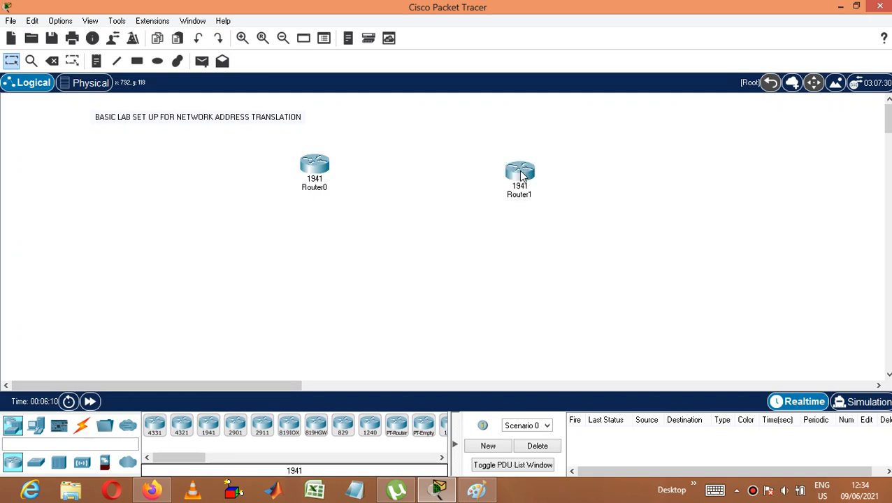
Step: Place two 2960 switches, one below Router0 and one below Router1
left_click(36, 462)
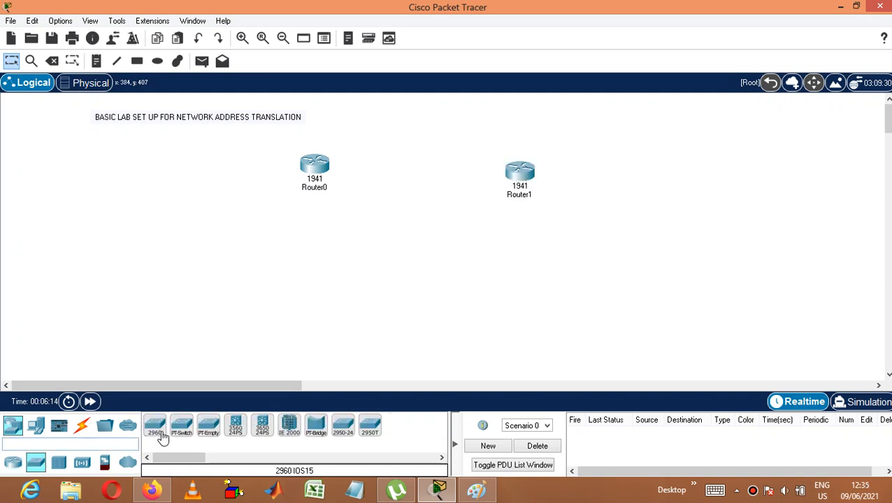
left_click(159, 437)
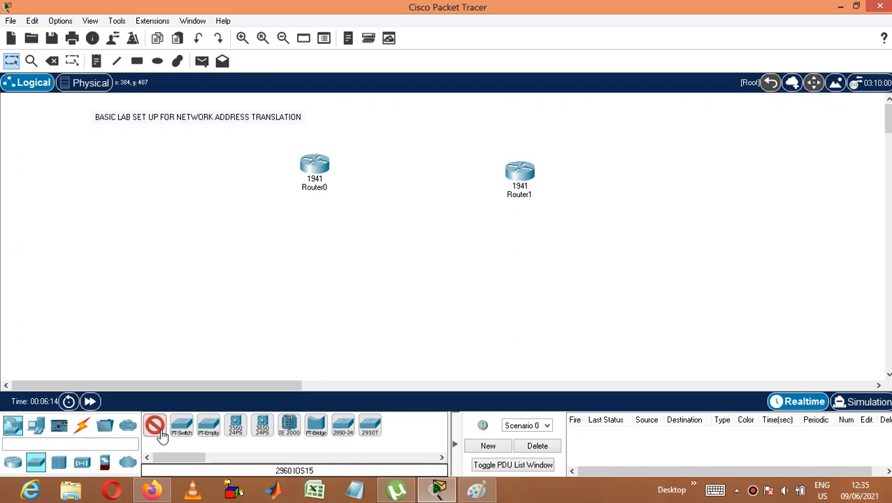
left_click(281, 241)
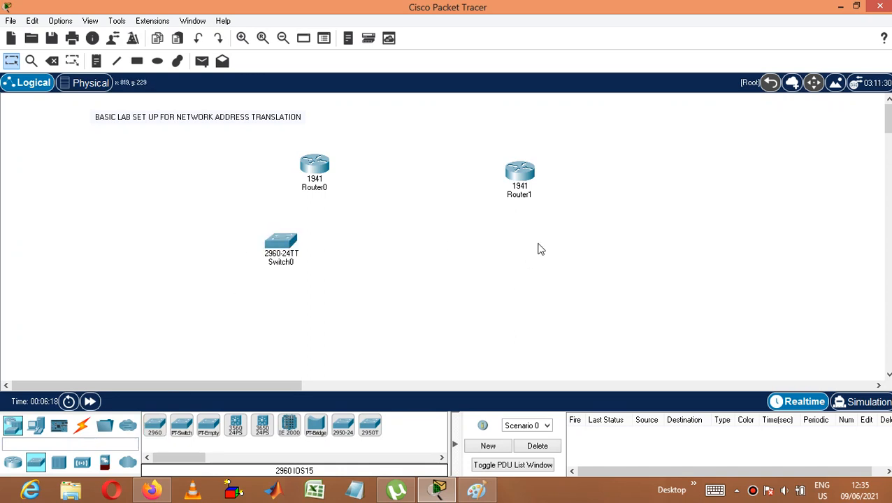
left_click(157, 427)
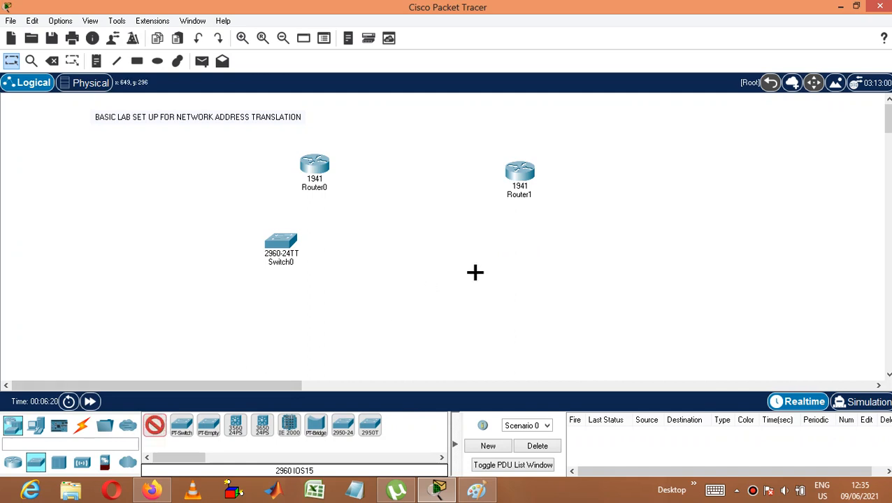
left_click(541, 245)
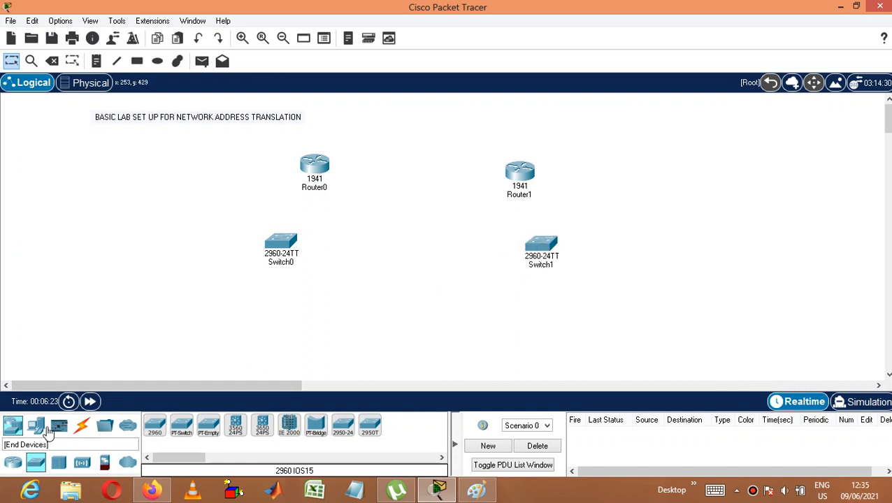
Step: Place four PCs in a row below Switch0
left_click(38, 428)
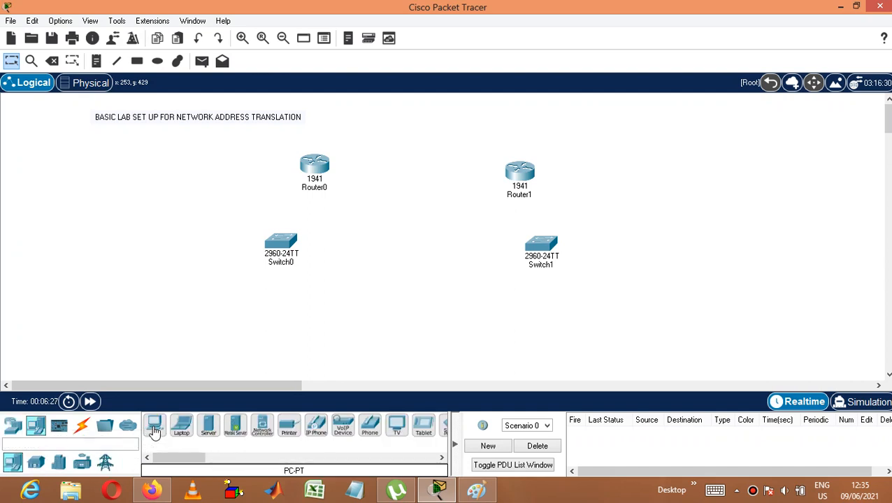
left_click(155, 430)
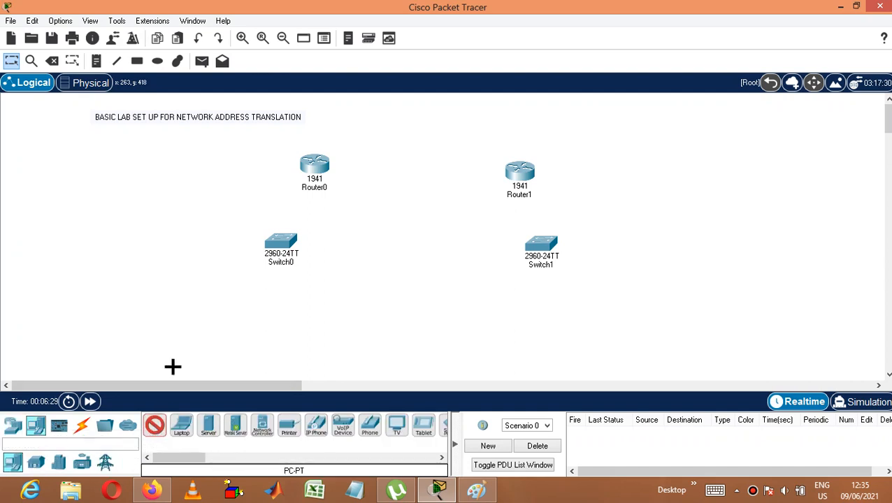
left_click(168, 315)
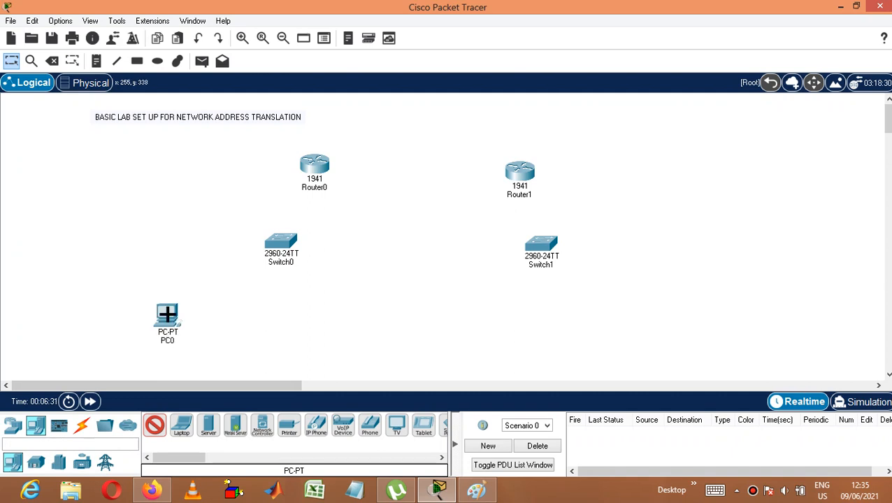
left_click(213, 314)
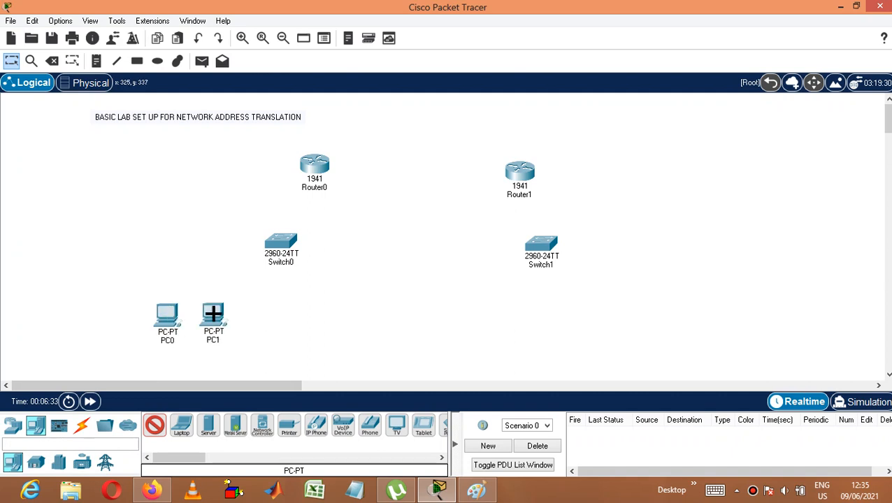
left_click(262, 313)
left_click(321, 313)
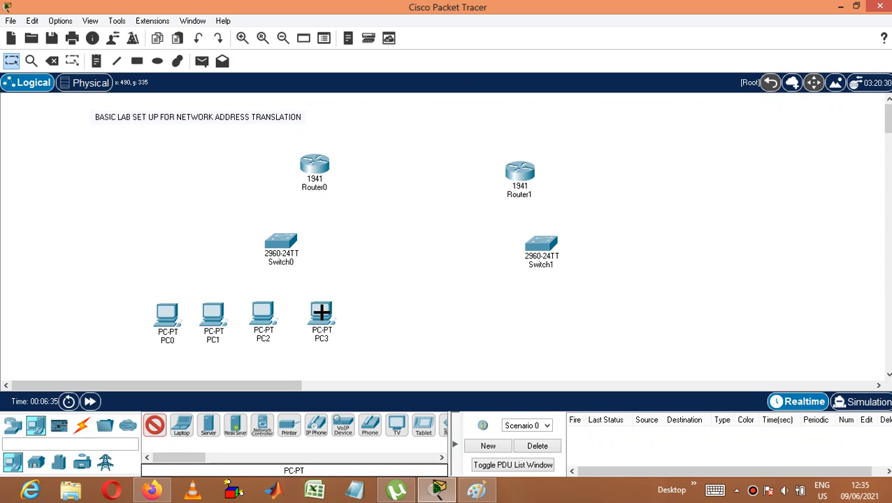
key("Escape")
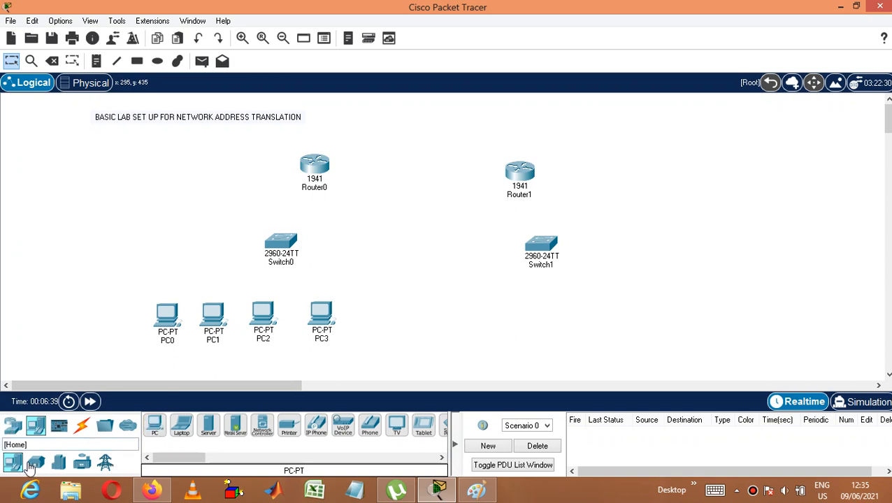
Step: Place three servers below and beside Switch1
left_click(209, 428)
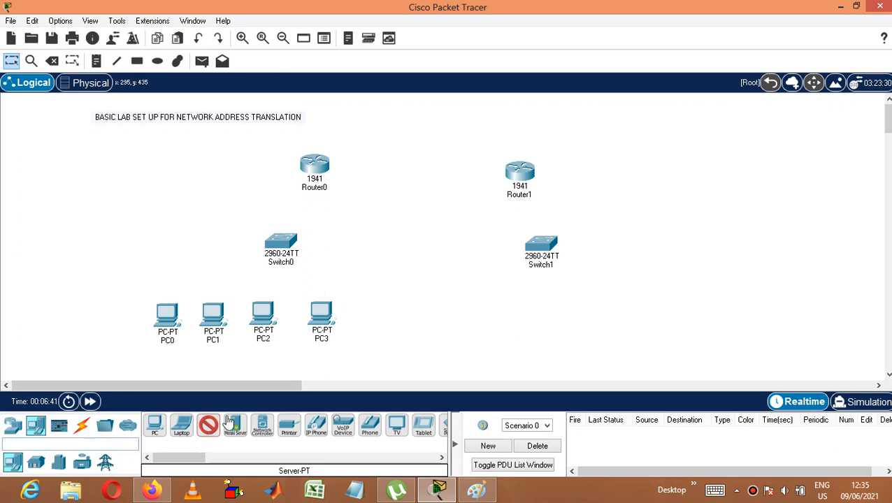
left_click(498, 313)
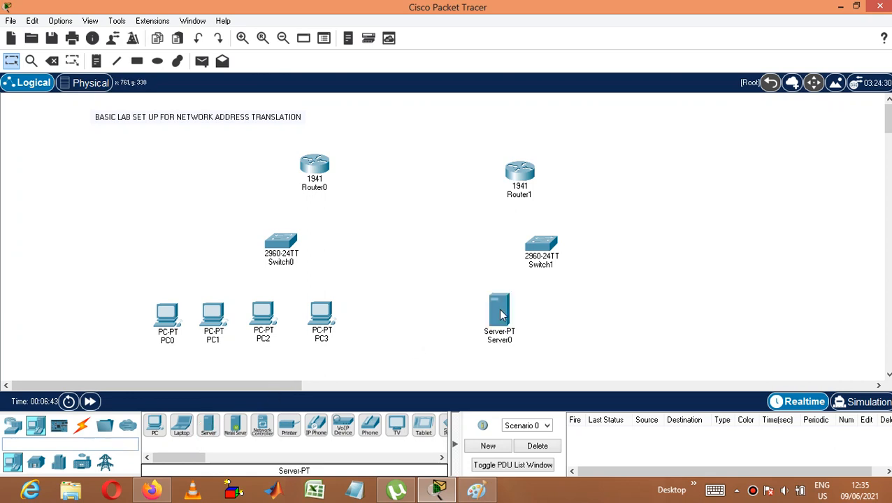
left_click(208, 427)
left_click(579, 306)
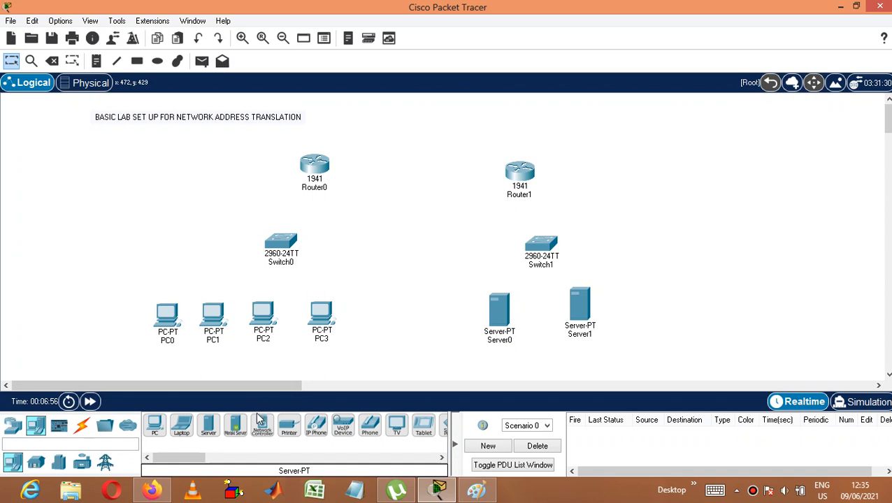
left_click(208, 432)
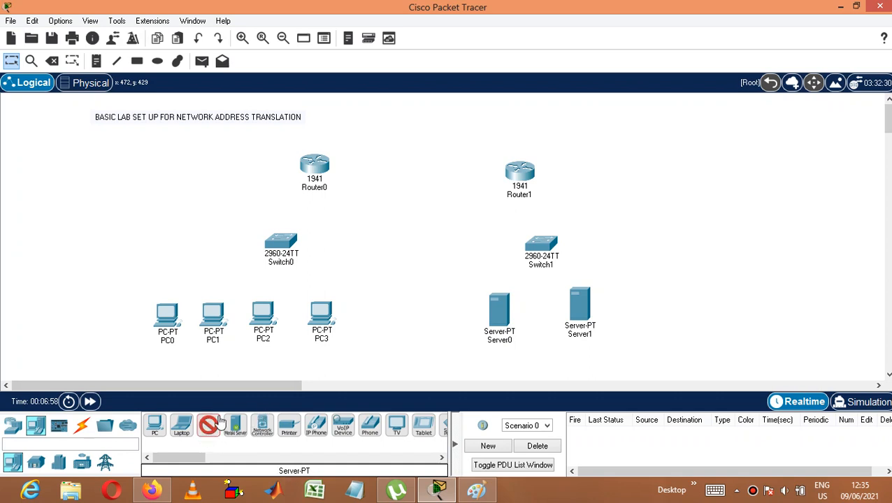
left_click(644, 278)
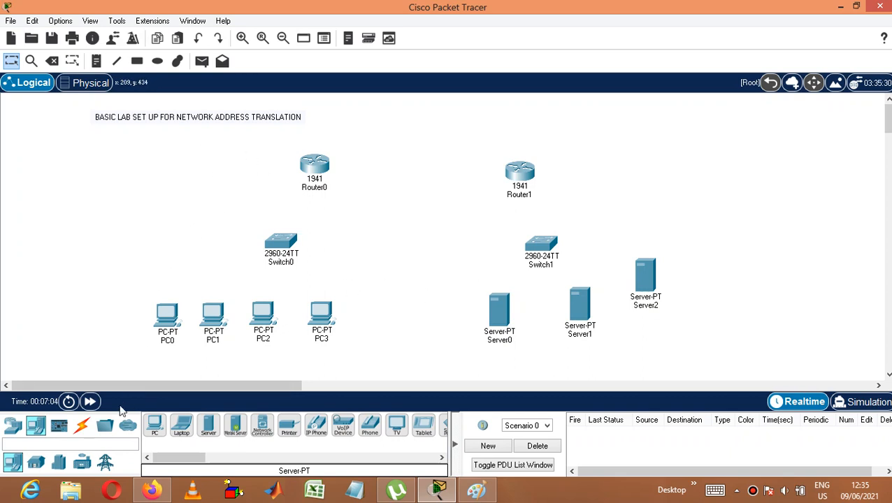
Step: Connect PC0's FastEthernet0 port to Switch0's FastEthernet0/1 port with a copper straight-through cable
left_click(83, 435)
left_click(207, 429)
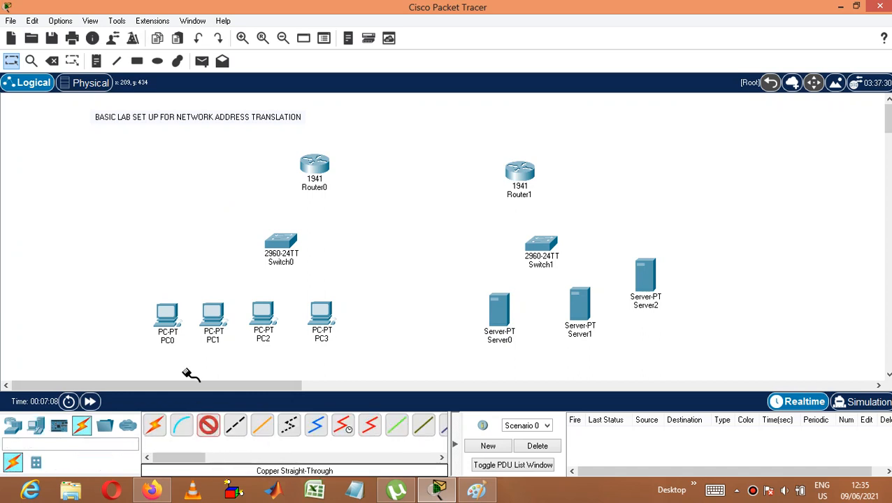
left_click(175, 315)
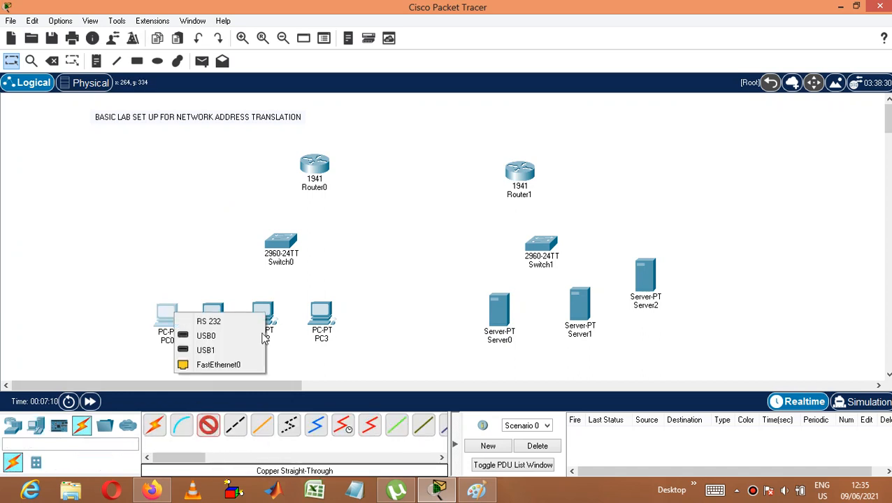
left_click(217, 364)
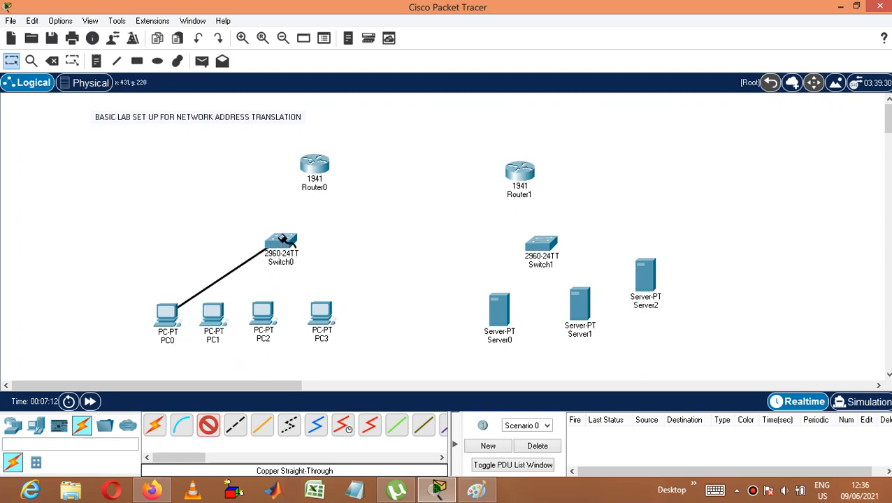
left_click(280, 243)
left_click(365, 24)
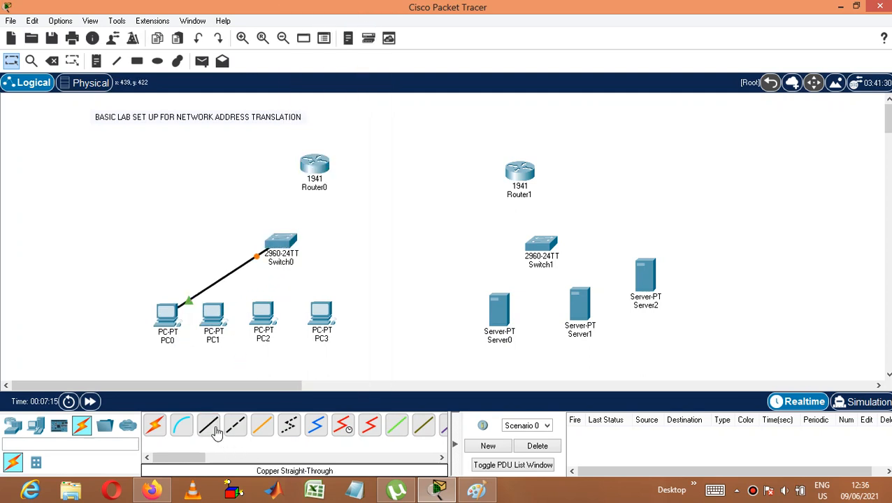
Step: Connect PC1's FastEthernet0 port to Switch0's FastEthernet0/2 port with a copper straight-through cable
left_click(208, 425)
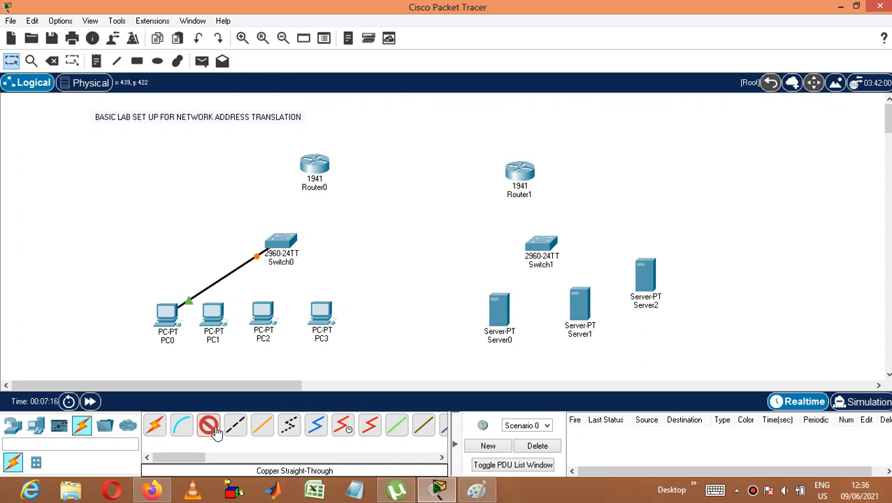
left_click(219, 319)
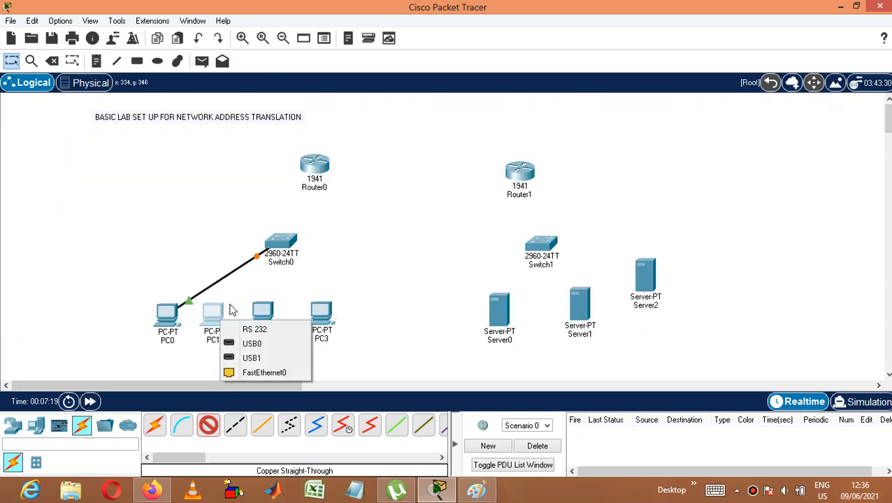
left_click(258, 372)
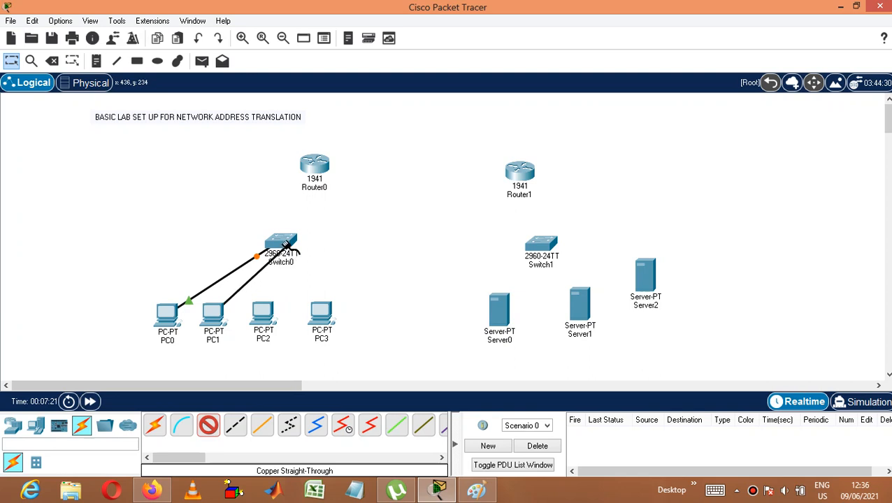
left_click(281, 244)
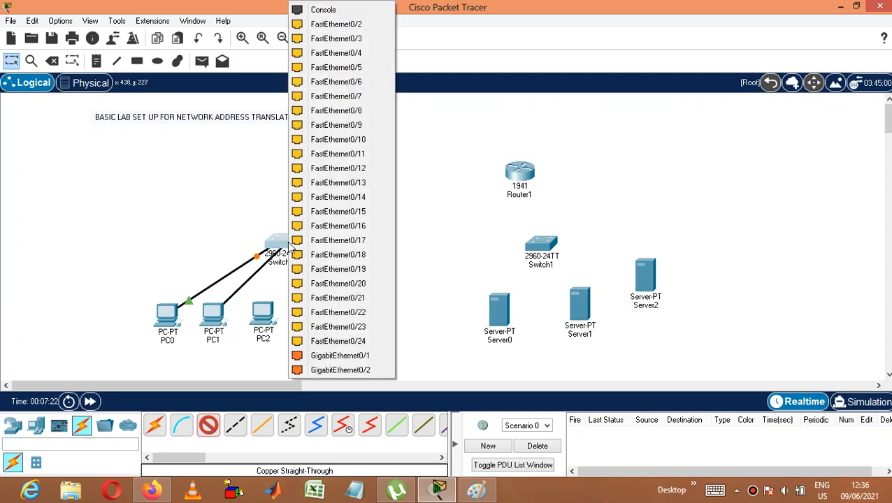
left_click(349, 24)
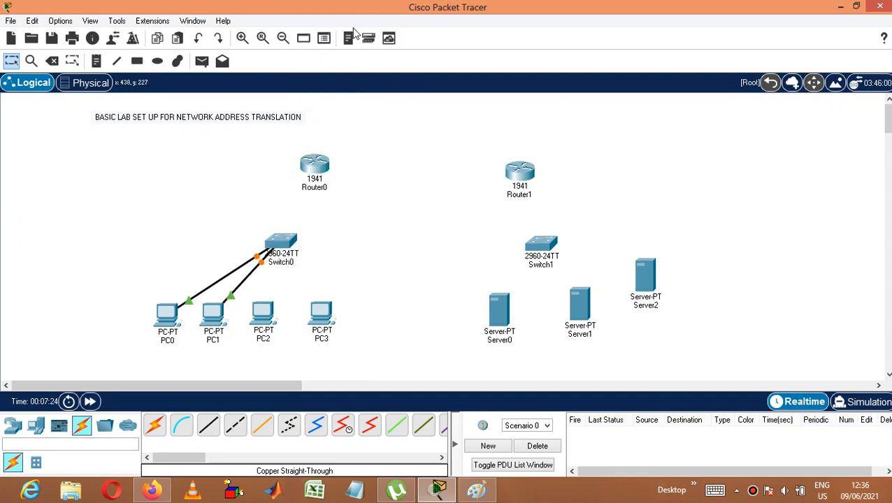
Step: Connect PC2's FastEthernet0 port to Switch0's FastEthernet0/3 port with a copper straight-through cable
left_click(209, 425)
left_click(272, 316)
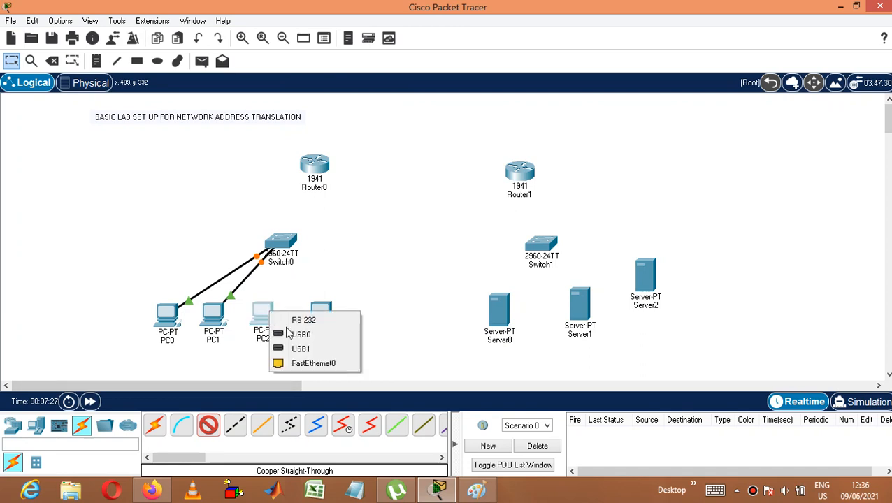
left_click(299, 364)
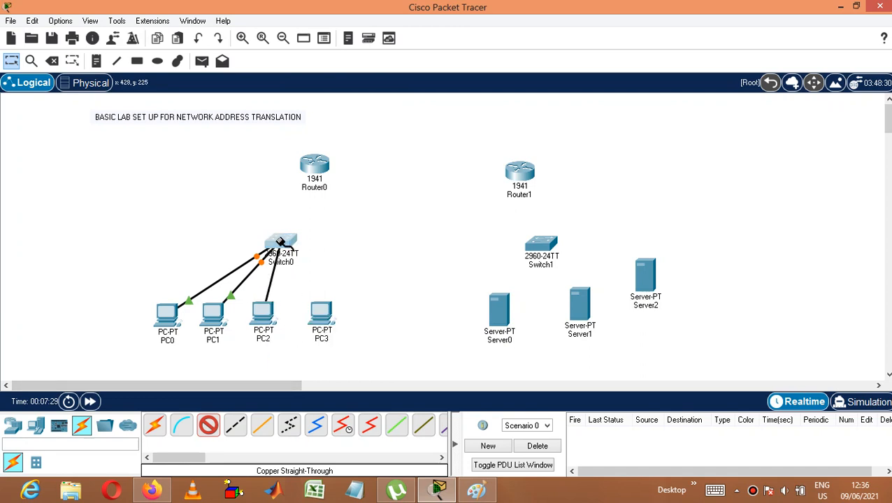
left_click(281, 245)
left_click(352, 28)
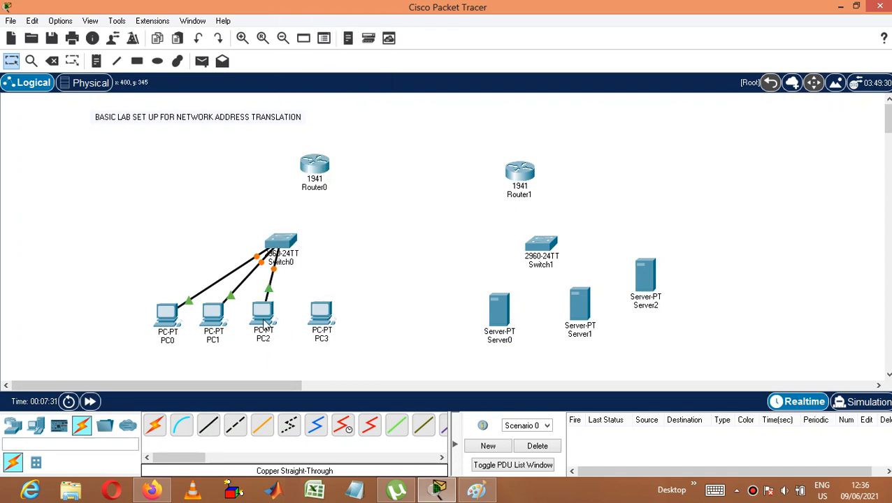
Step: Connect PC3's FastEthernet0 port to Switch0's FastEthernet0/4 port with a copper straight-through cable
left_click(208, 425)
left_click(326, 318)
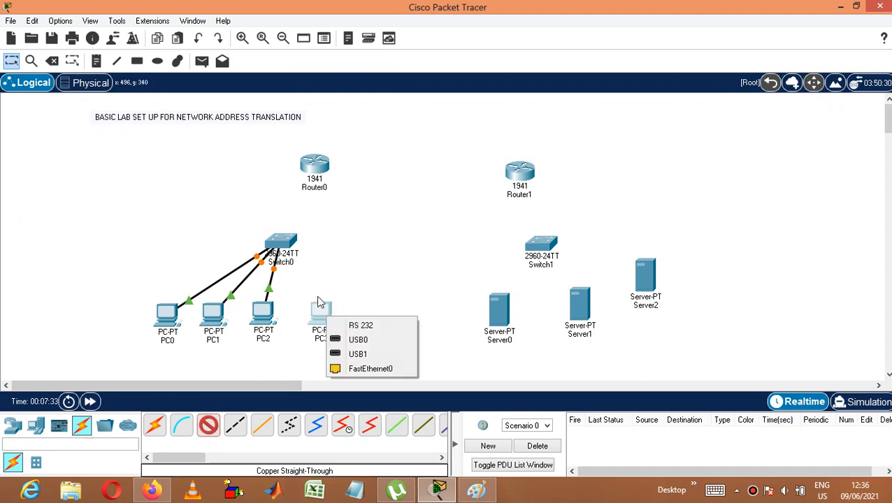
left_click(363, 369)
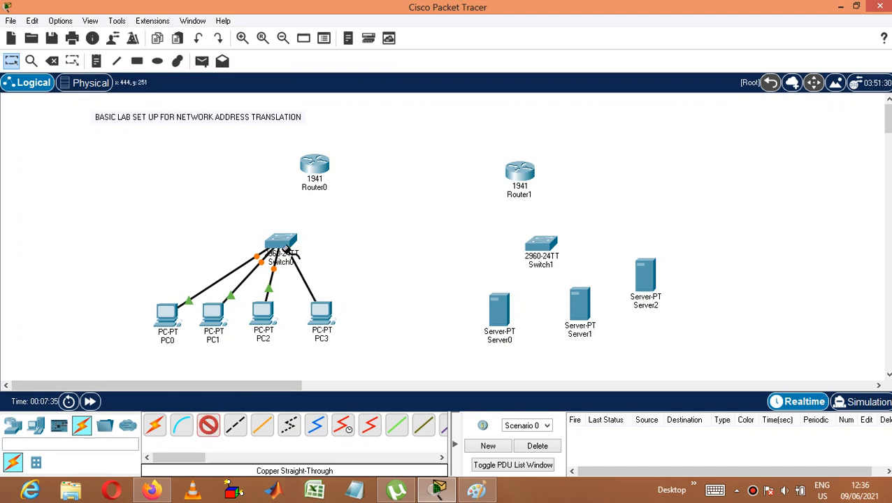
left_click(280, 245)
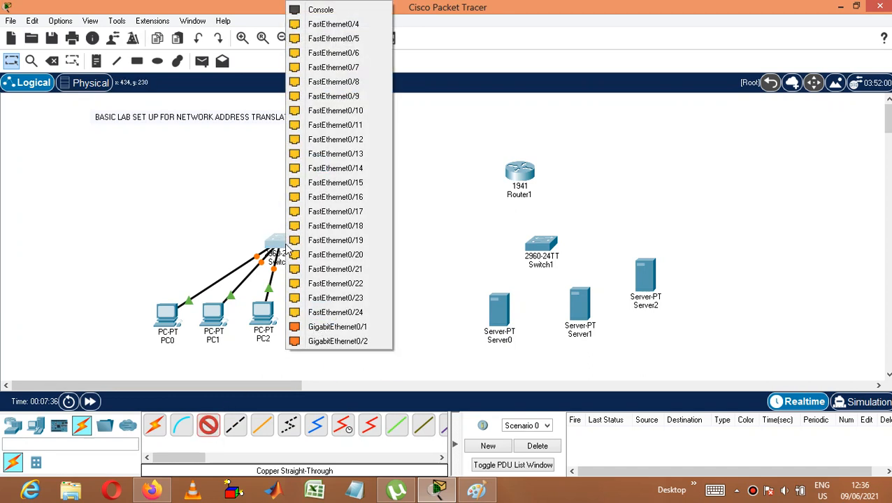
left_click(352, 27)
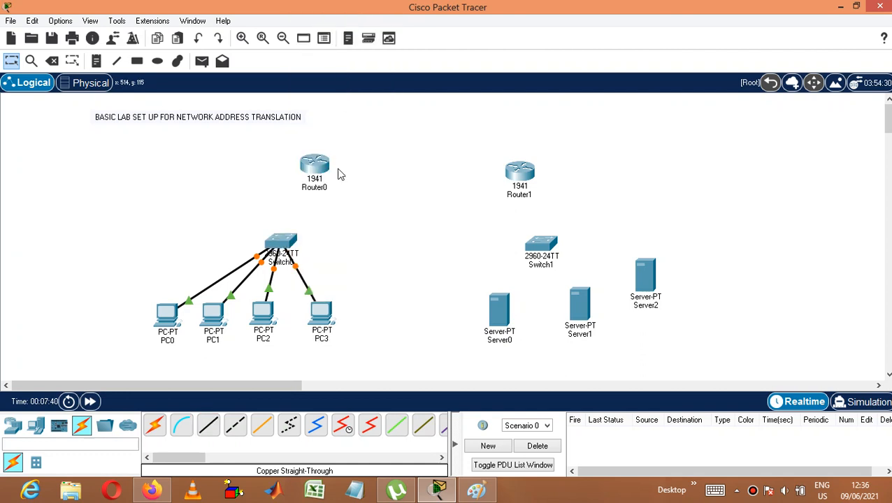
Step: Connect Server0's FastEthernet0 port to Switch1's FastEthernet0/1 port with a copper straight-through cable
left_click(210, 427)
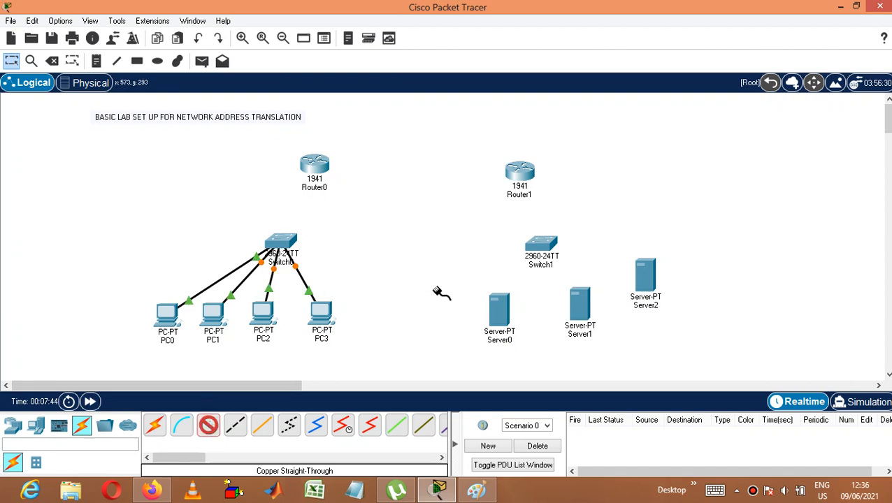
left_click(509, 318)
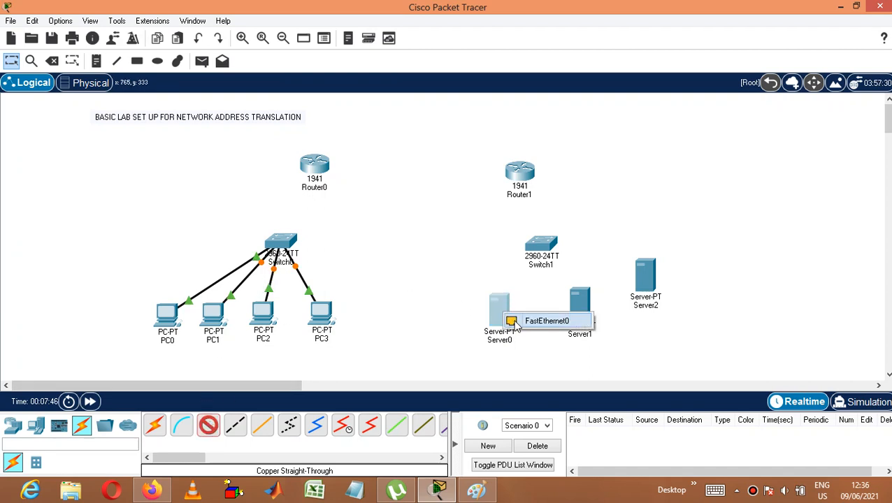
left_click(511, 321)
left_click(544, 243)
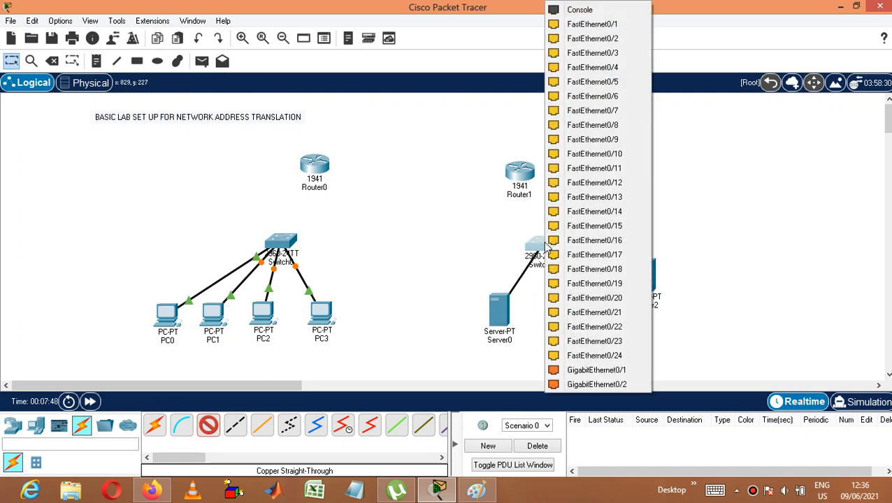
left_click(609, 27)
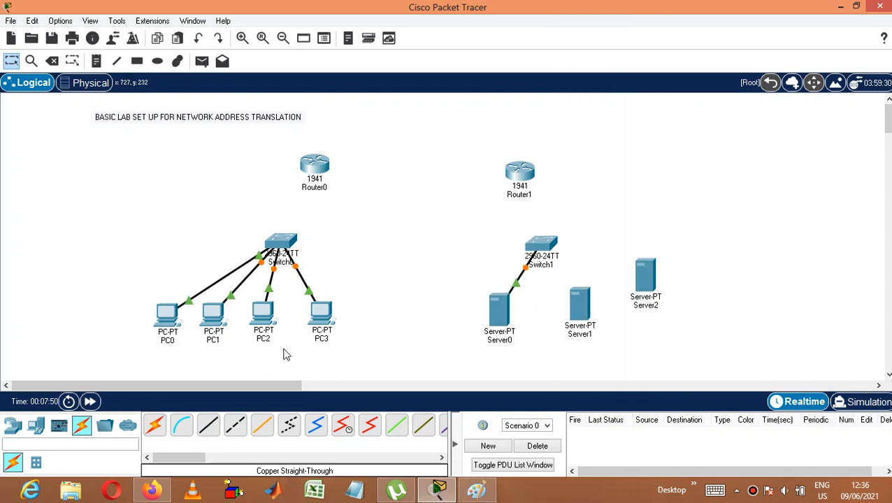
Step: Connect Server1's FastEthernet0 port to Switch1's FastEthernet0/2 port with a copper straight-through cable
left_click(209, 425)
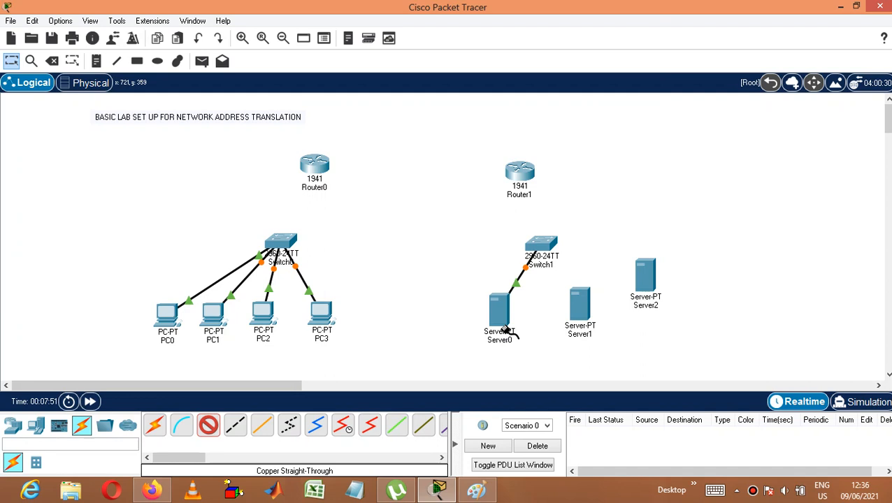
left_click(579, 303)
left_click(623, 313)
left_click(544, 241)
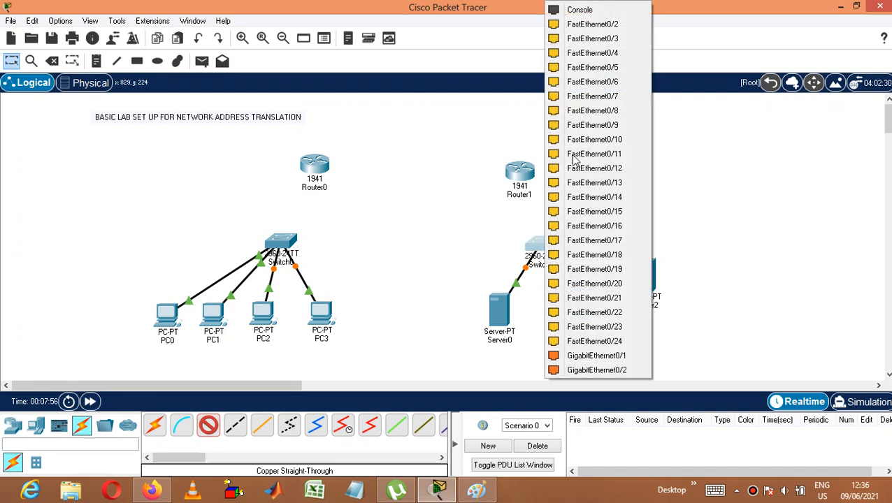
left_click(610, 26)
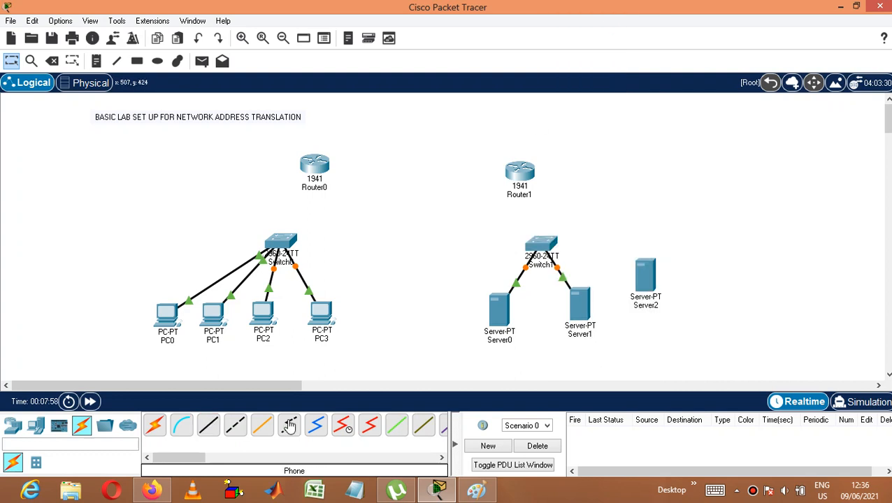
Step: Connect Server2's FastEthernet0 port to Switch1's FastEthernet0/3 port with a copper straight-through cable
left_click(651, 277)
left_click(687, 287)
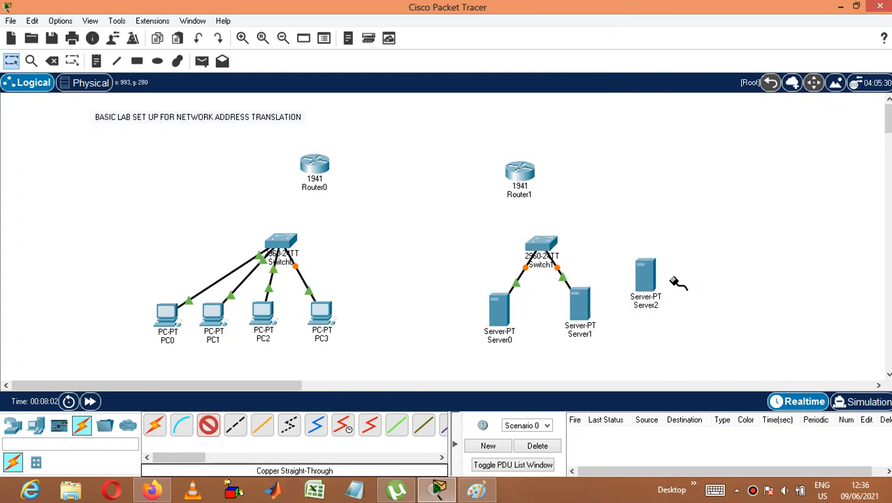
left_click(547, 244)
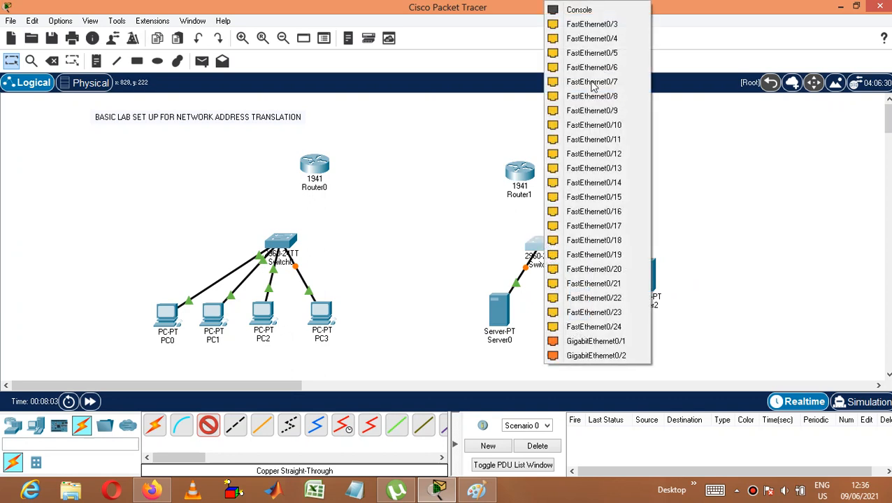
left_click(600, 26)
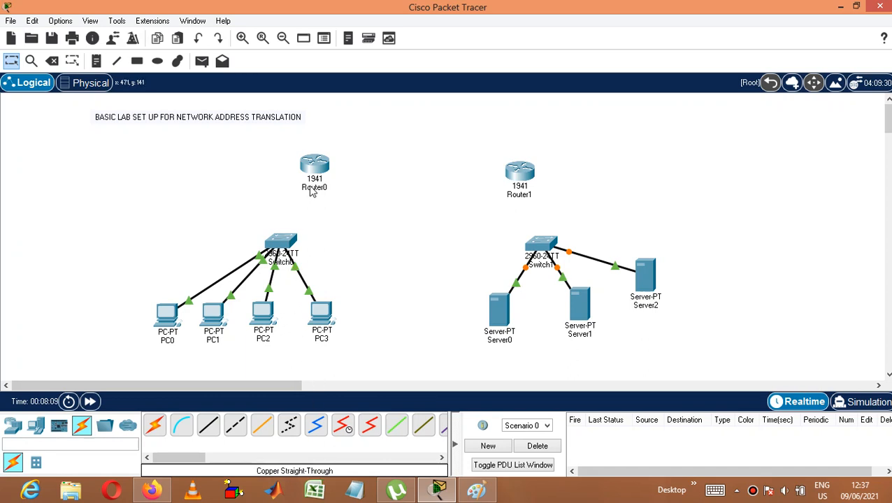
Step: Connect Switch0's GigabitEthernet0/1 port to Router0's GigabitEthernet0/0 port with a copper straight-through cable
left_click(209, 426)
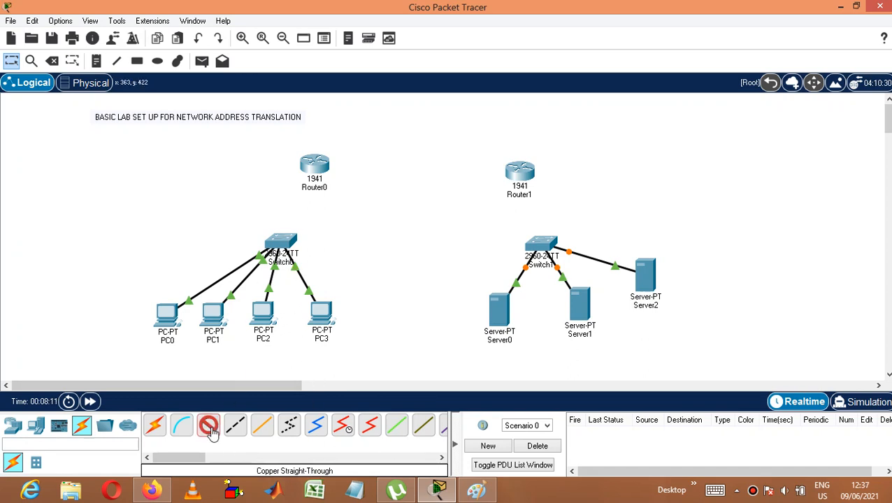
left_click(283, 246)
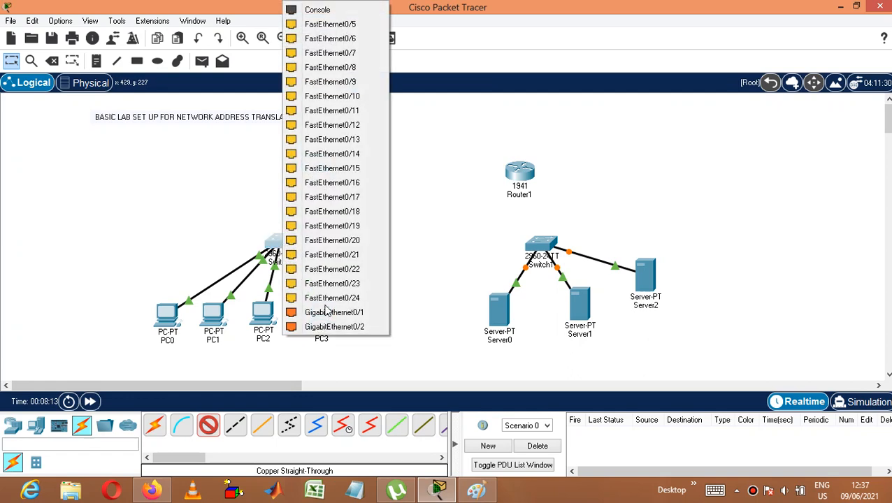
left_click(326, 312)
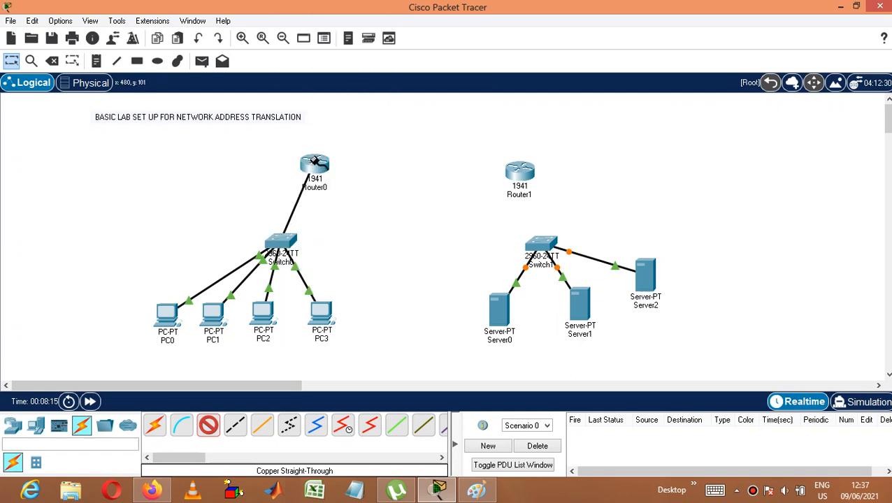
left_click(316, 162)
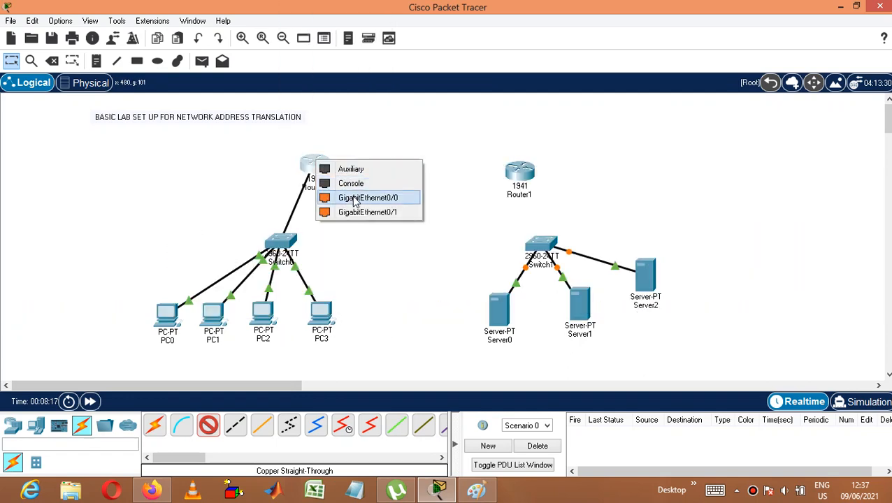
left_click(355, 198)
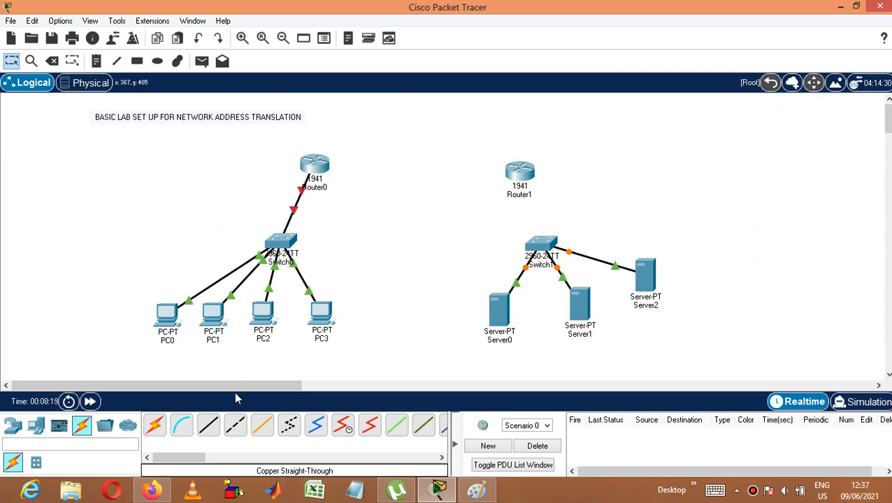
Step: Connect Switch1's GigabitEthernet0/1 port to Router1's GigabitEthernet0/0 port with a copper straight-through cable
left_click(208, 426)
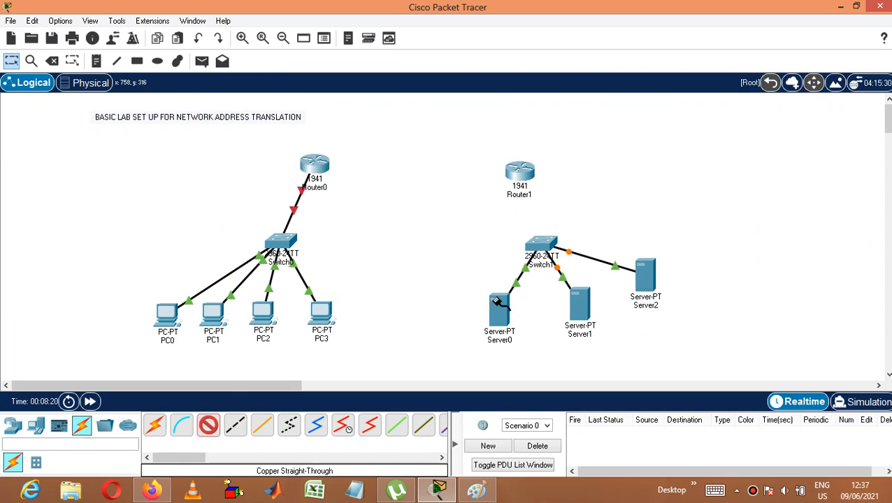
left_click(545, 248)
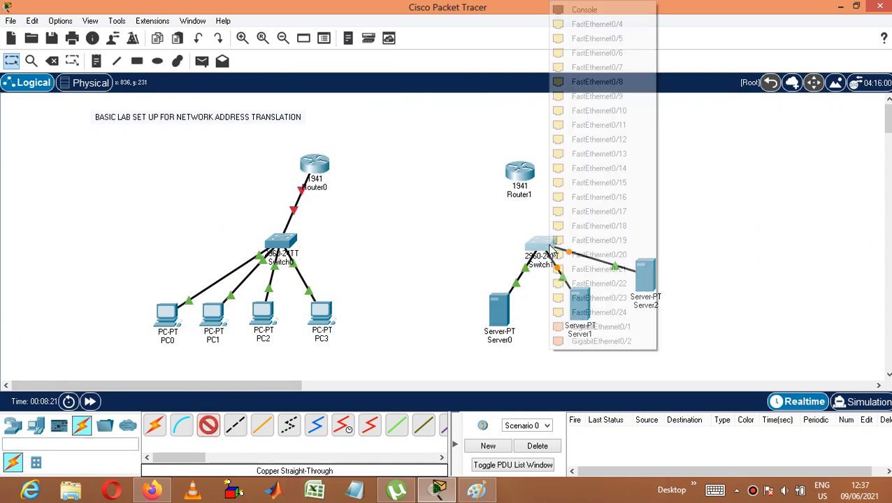
left_click(577, 326)
left_click(521, 169)
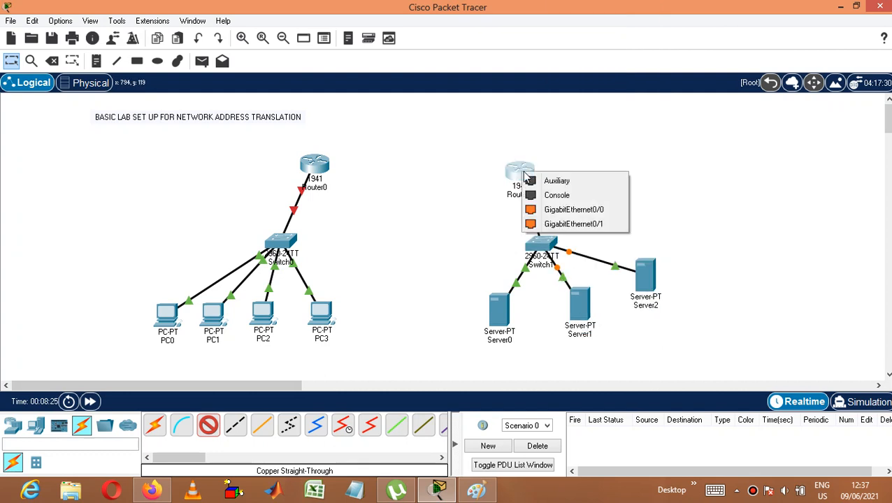
left_click(557, 210)
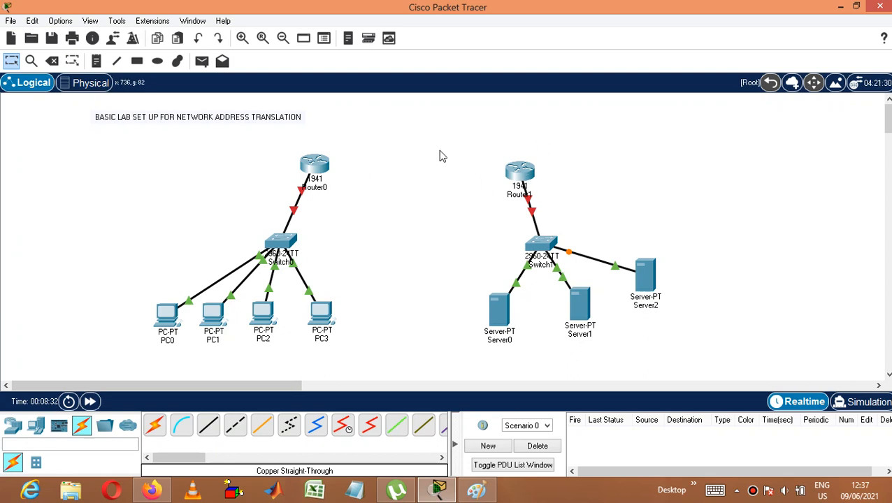
Step: Rename Router0 as R1 and Router1 as R2 on the workspace
left_click(322, 188)
left_click(329, 187)
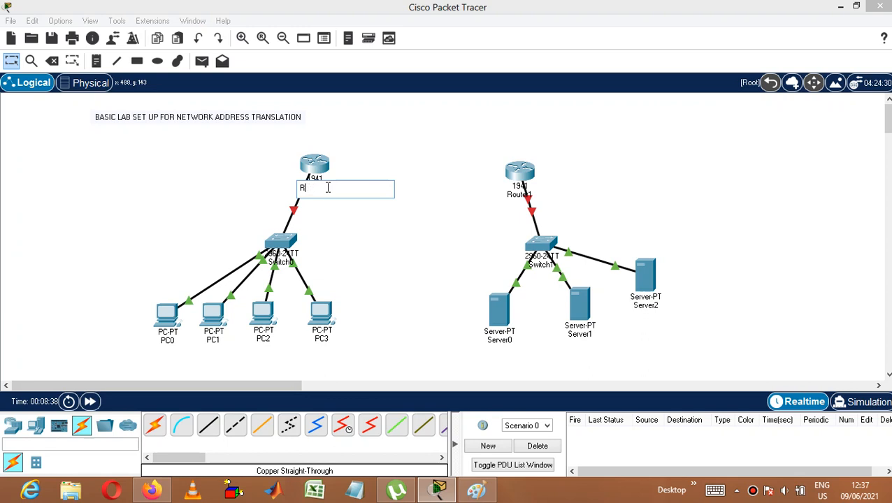
type("1")
left_click(528, 194)
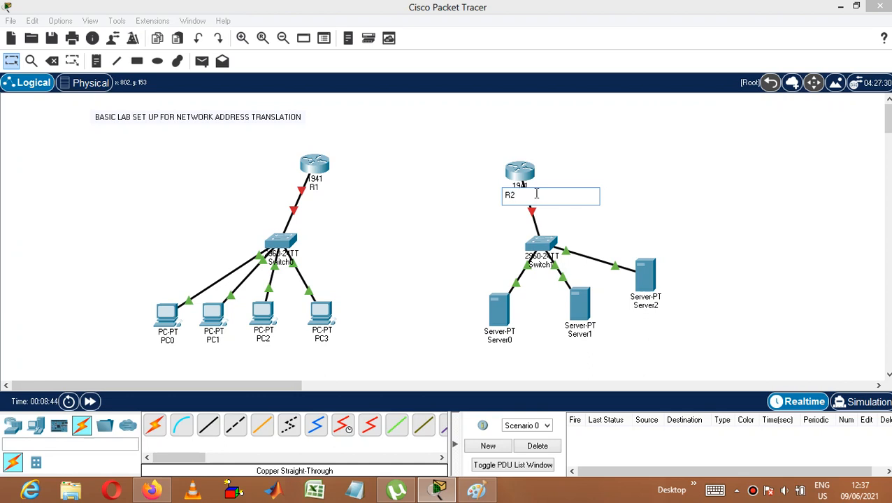
left_click(605, 177)
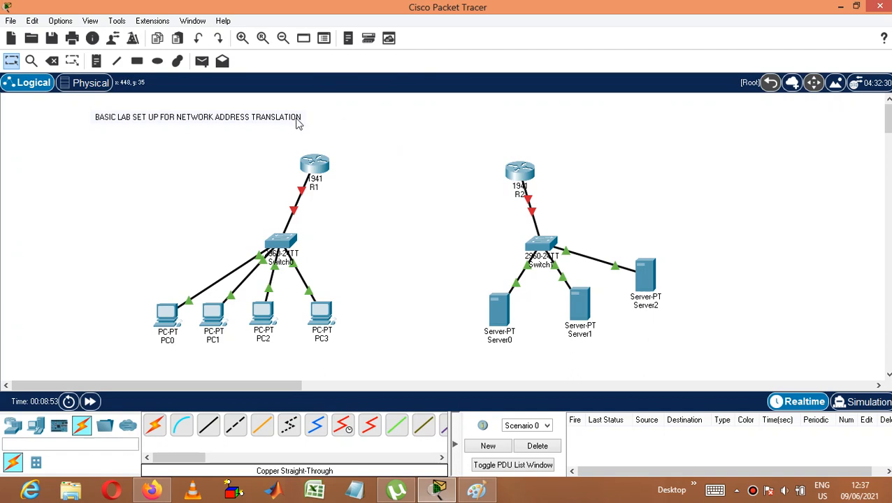
Step: Install an HWIC-2T serial module in each of R1's two large expansion slots and close its device window
left_click(317, 164)
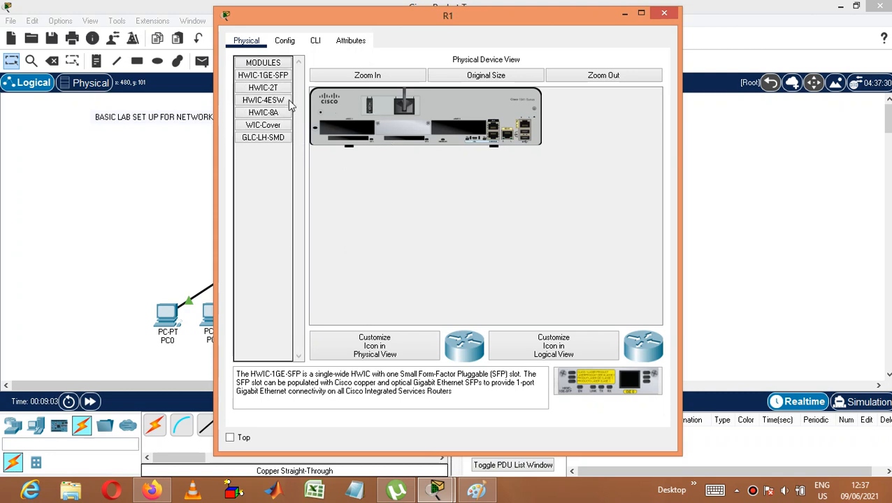
left_click_drag(263, 88, 346, 130)
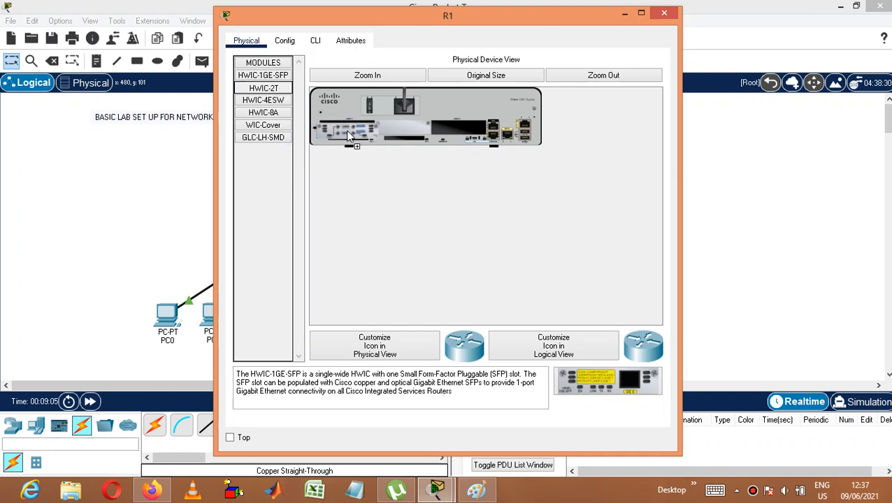
left_click_drag(263, 88, 458, 129)
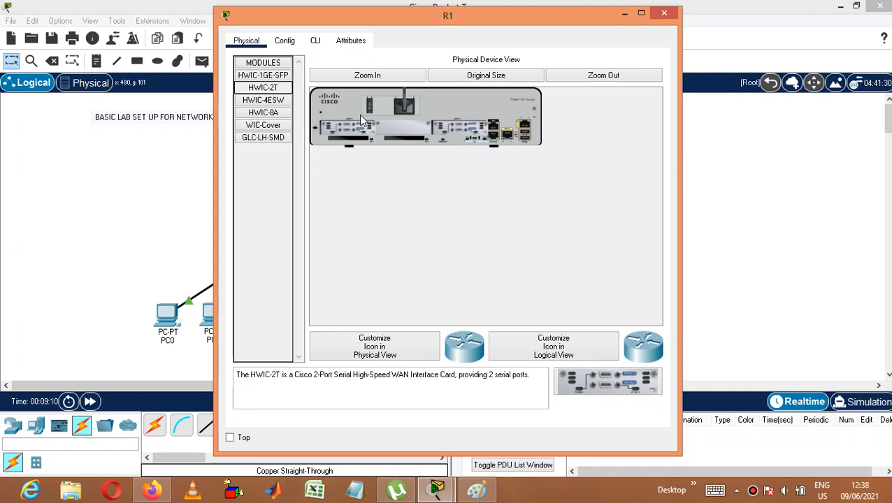
left_click(667, 14)
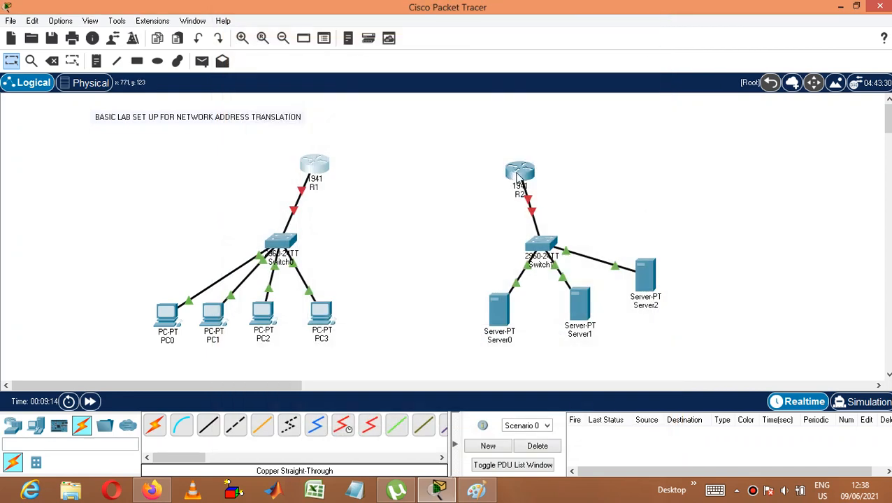
Step: Install an HWIC-2T serial module in each of R2's two large expansion slots
left_click(519, 175)
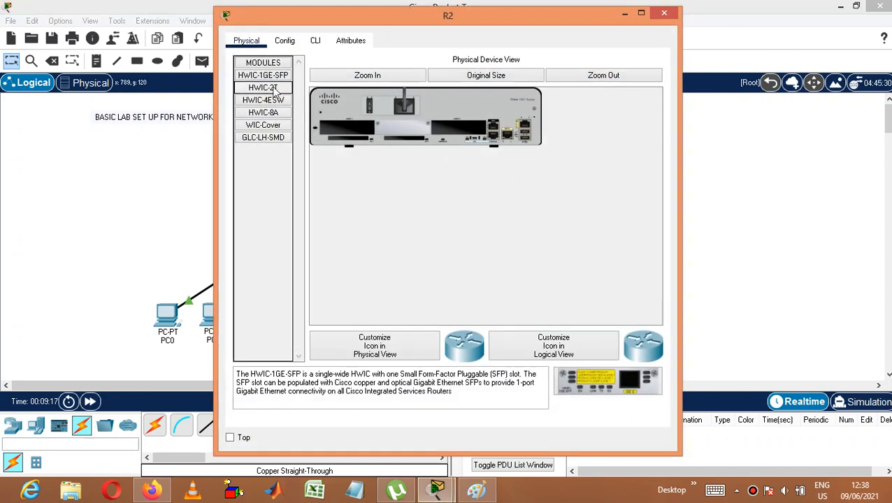
left_click_drag(263, 88, 341, 126)
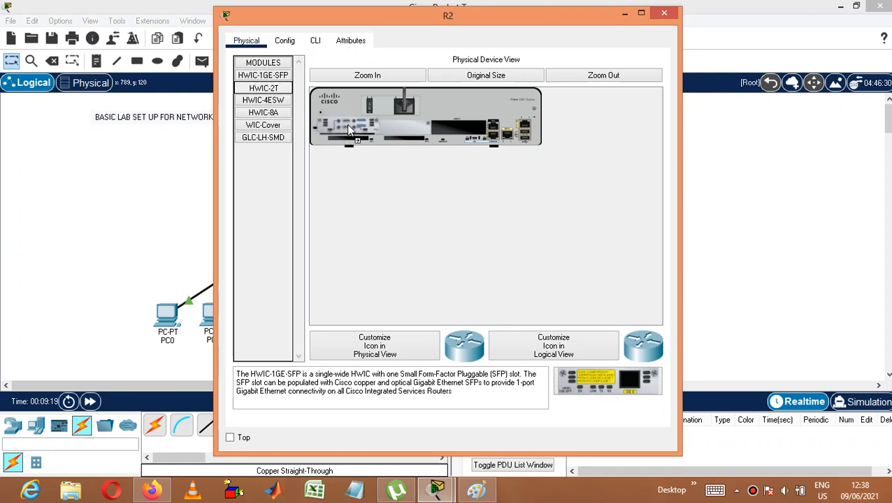
left_click_drag(265, 88, 459, 133)
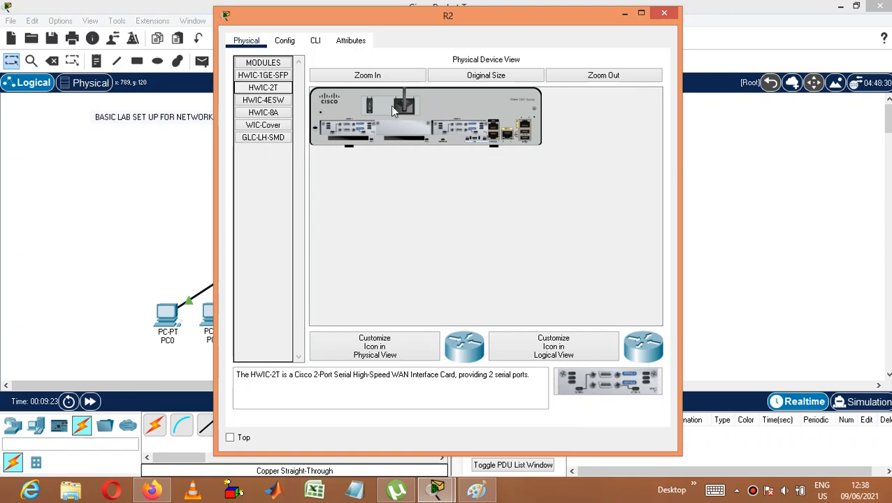
Step: Close R2's device window and connect R1's Serial0/0/0 port to R2's Serial0/0/0 port with a Serial DTE cable
left_click(665, 15)
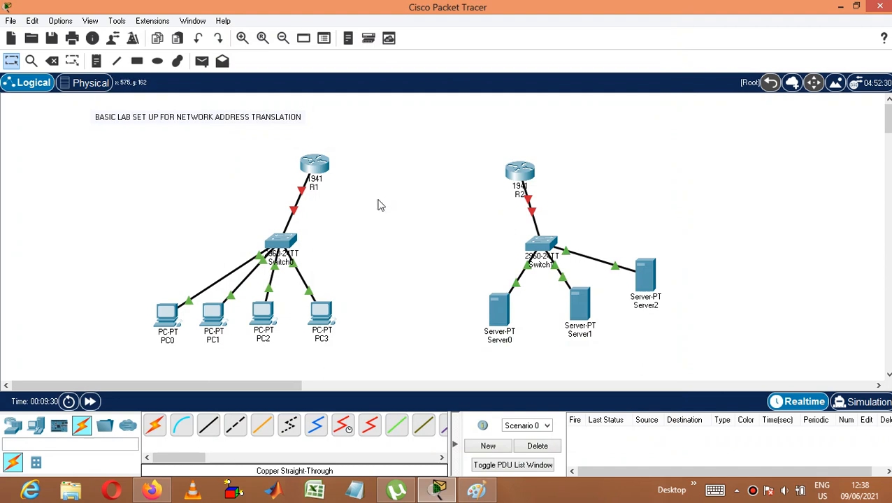
left_click(370, 426)
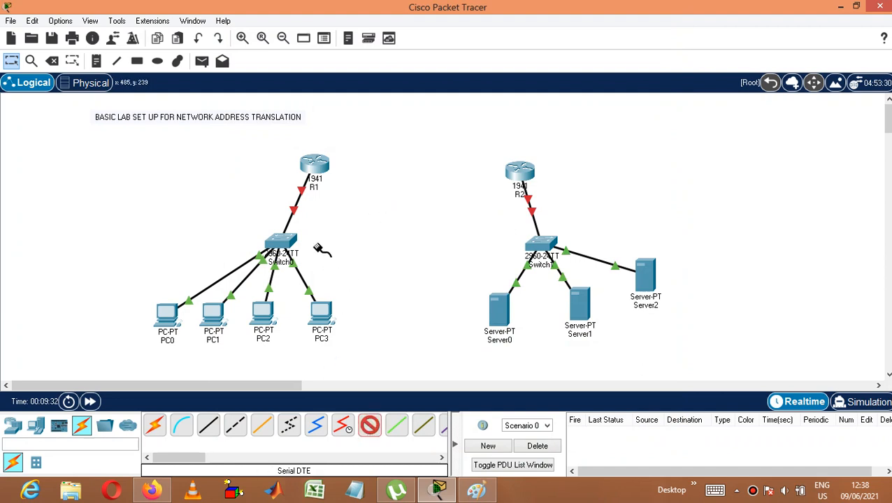
left_click(317, 167)
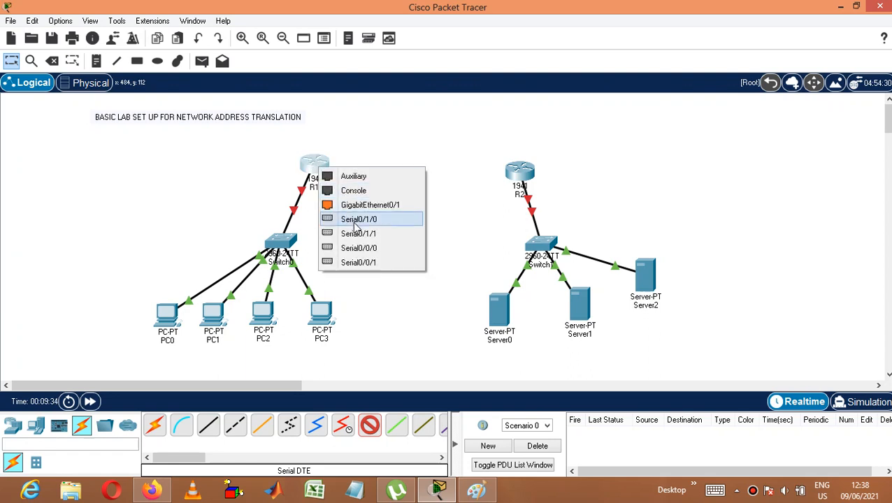
left_click(356, 247)
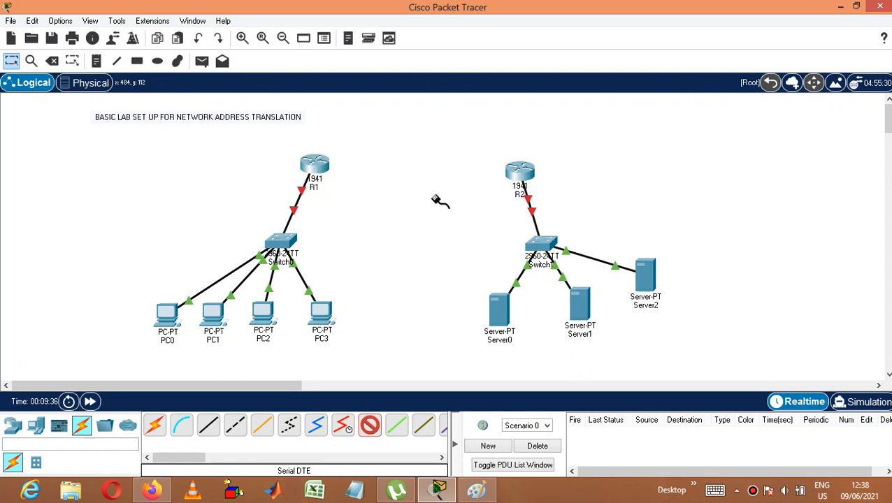
left_click(519, 170)
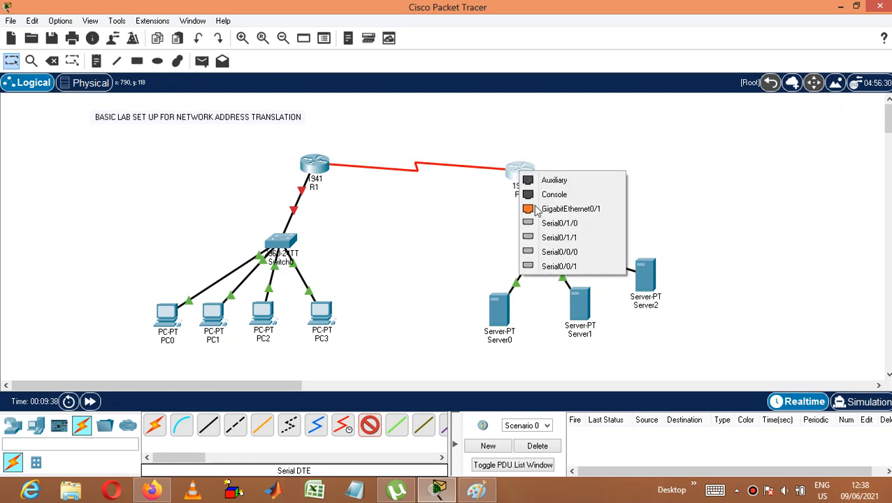
left_click(554, 252)
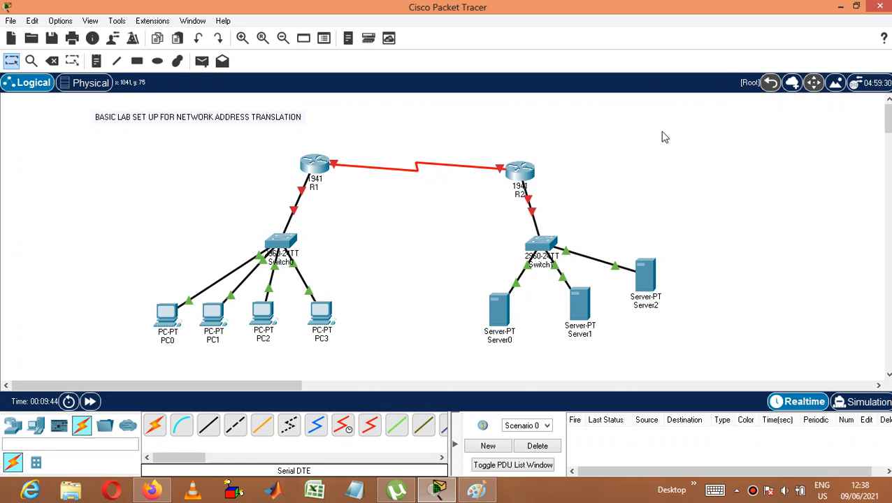
Step: Place a note reading 192.168.1.0 beside the R1 network, above the PCs, as its network address
left_click(97, 62)
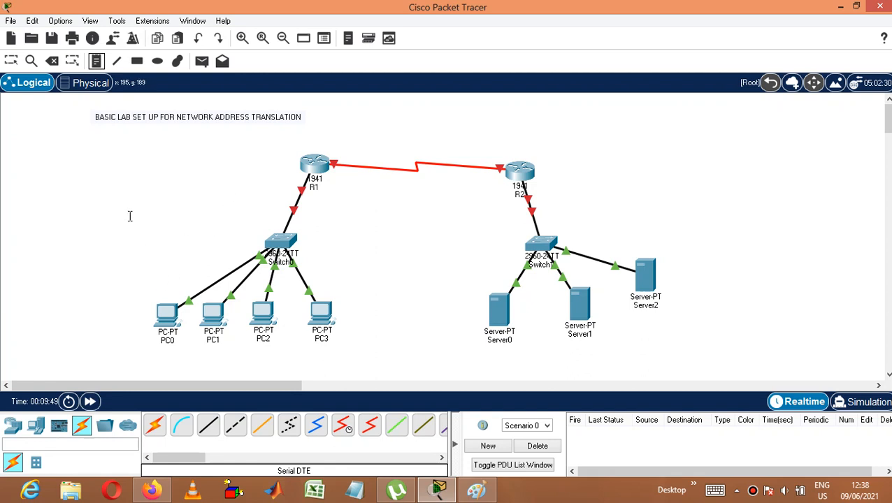
left_click(108, 202)
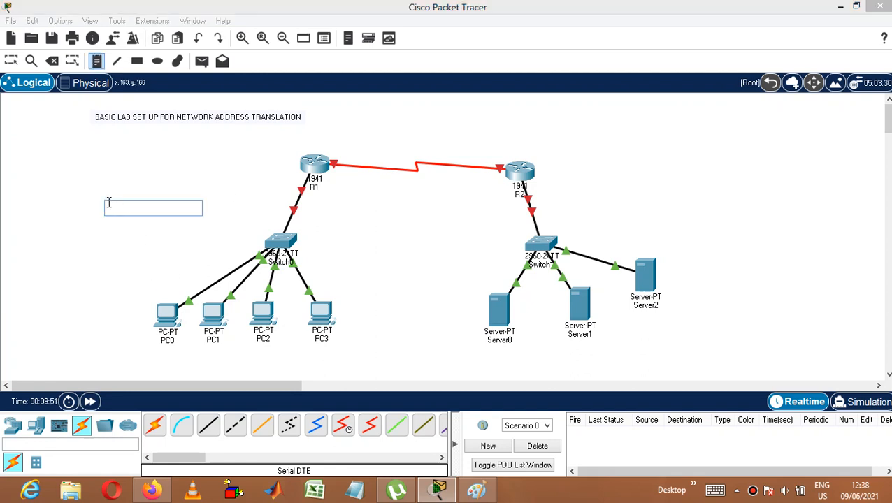
type("192")
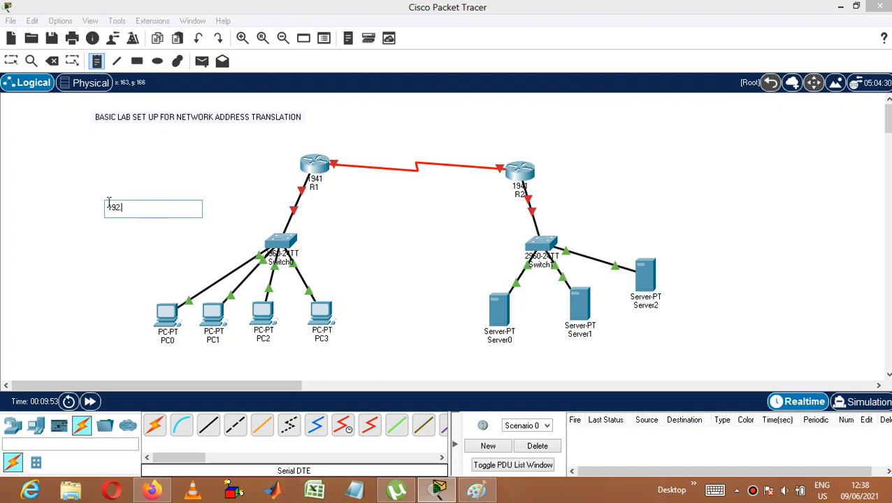
type(".168.1.0")
Step: Place a note reading 200.1.1.0 beside R2 as the server network's address
left_click(599, 188)
type("19")
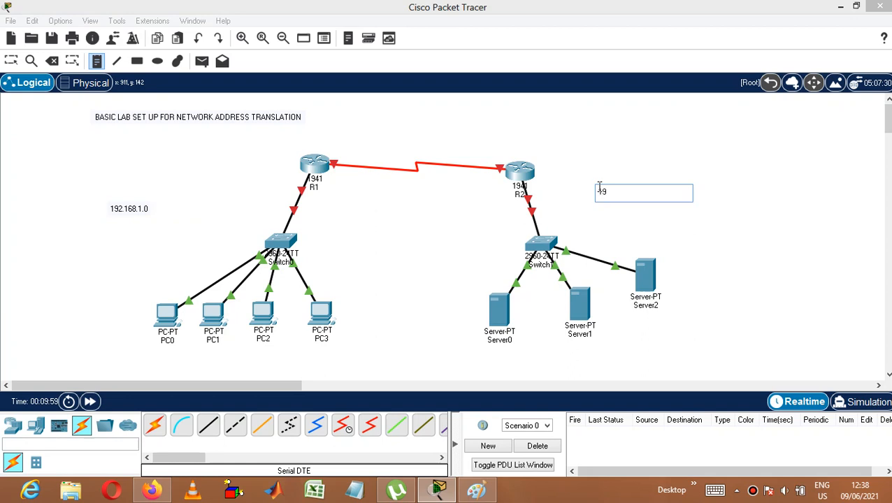
key("BackSpace")
key("BackSpace")
type("200.1.")
left_click(757, 260)
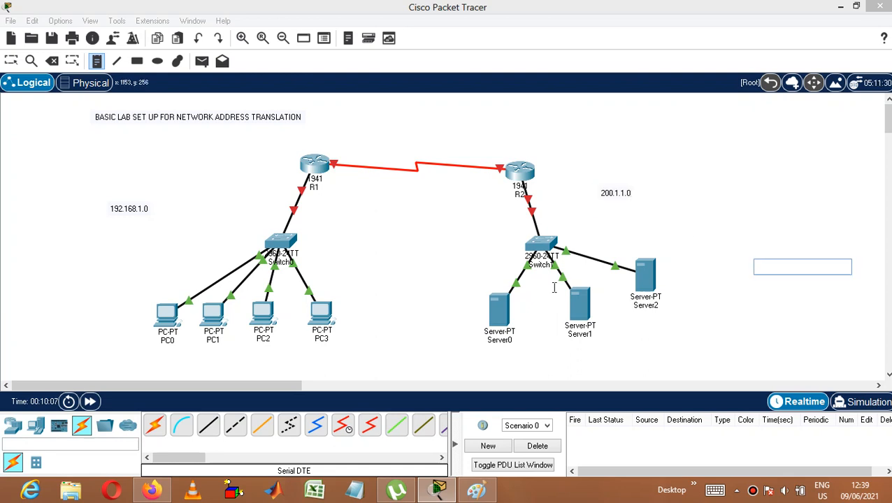
Step: Place address notes reading "192.168.1.1." below PC0 and "192.168.1.2" below PC1
left_click(98, 62)
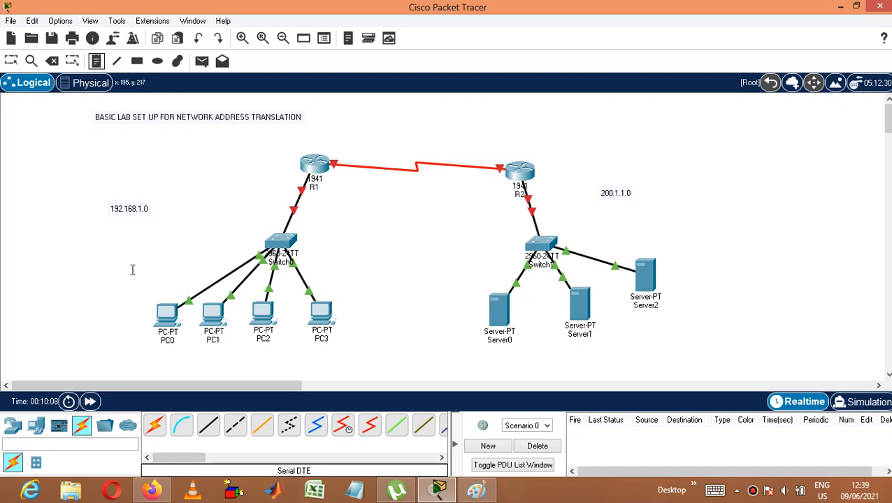
left_click(116, 354)
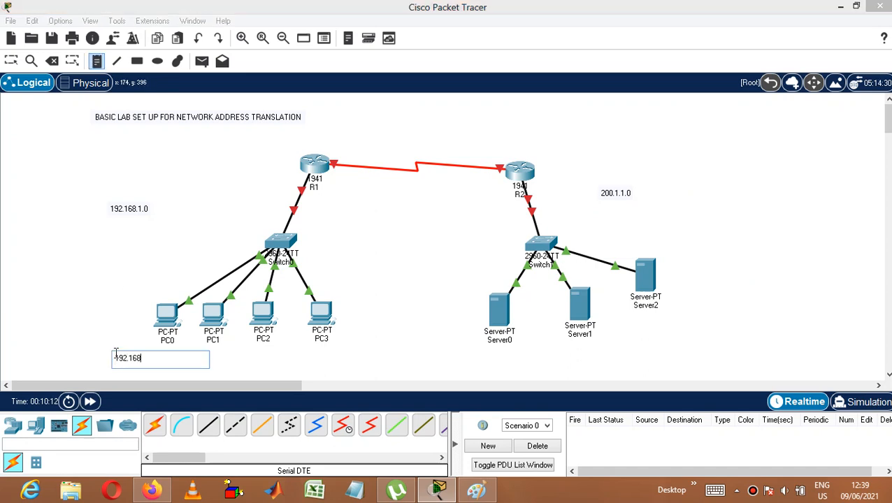
type("192.168.1.1.")
left_click(225, 360)
left_click(194, 356)
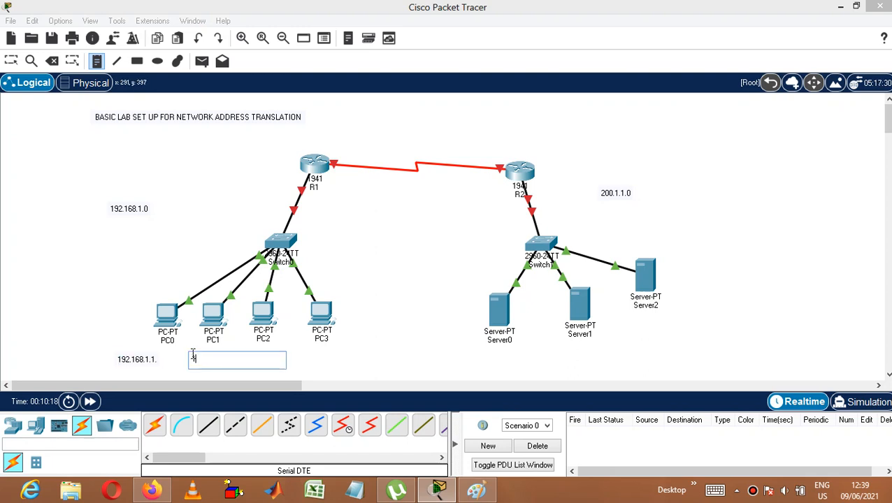
type("192.168.1.2")
left_click(301, 362)
Step: Place address notes reading 192.168.1.3 below PC2 and 192.168.1.4 below PC3
left_click(245, 358)
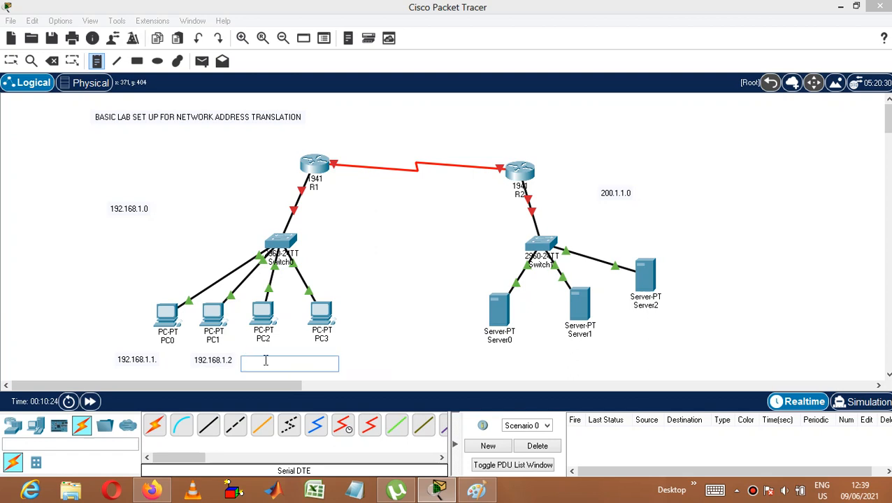
type("192.168.1.3")
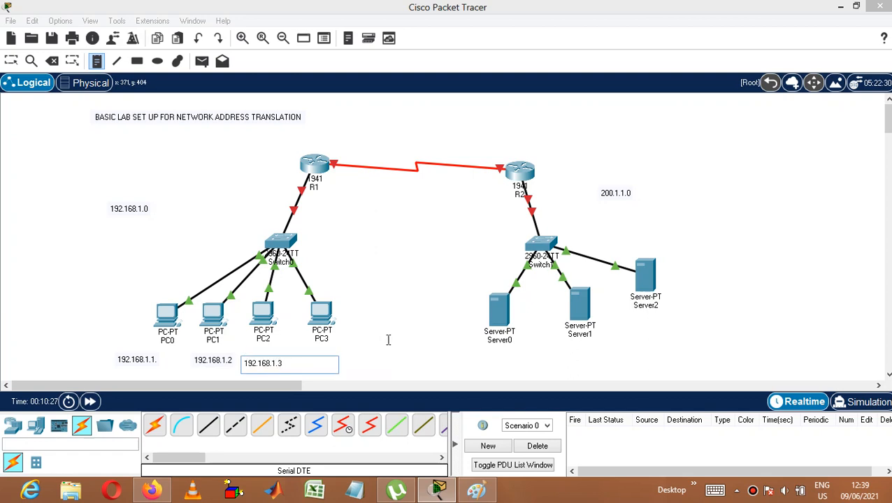
left_click(388, 340)
left_click(312, 358)
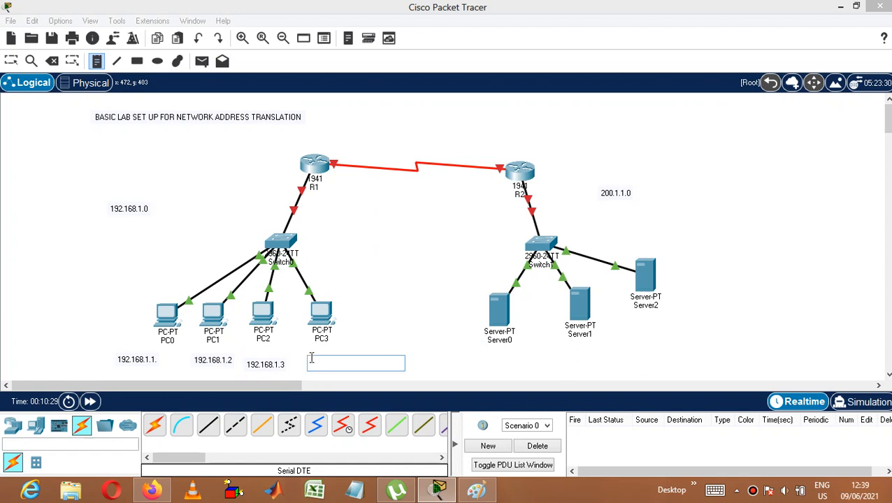
type("192.16")
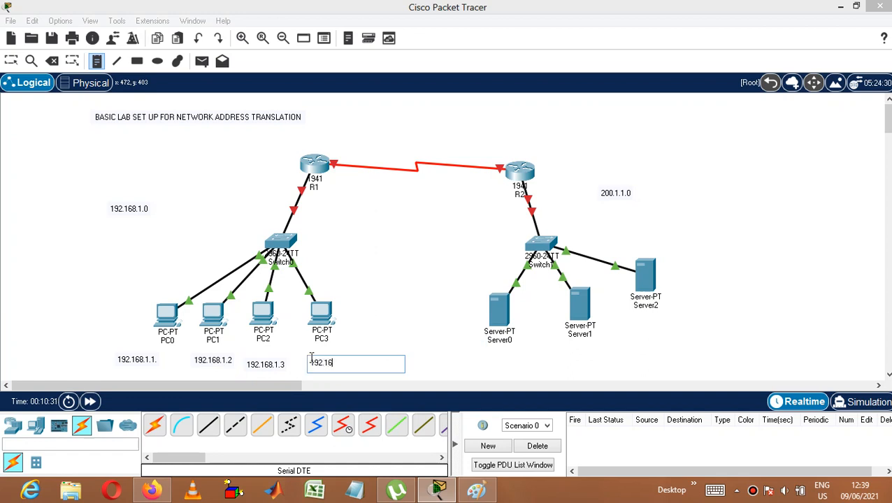
type("8.1.4")
Step: Place address notes reading 200.1.1.1 below Server0, 200.1.1.2 below Server1 and 200.1.1.3 below Server2
left_click(469, 358)
type("200.1.1.1")
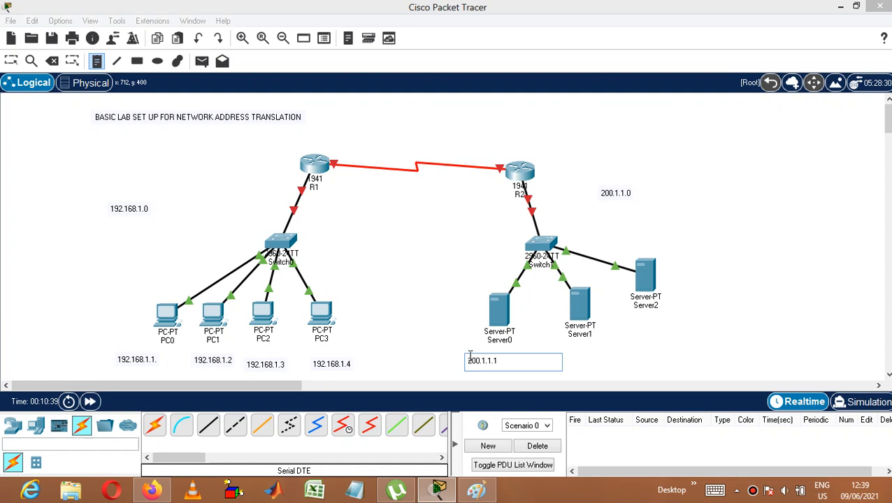
left_click(572, 348)
type("200.1.1.2")
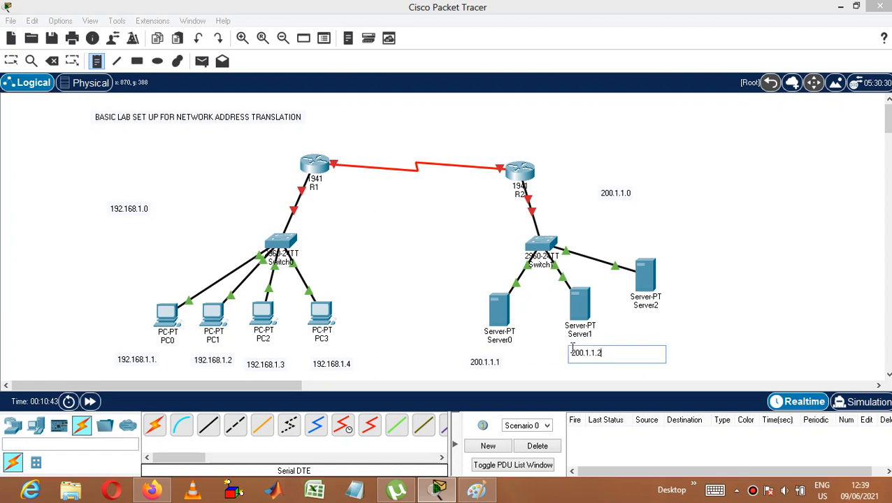
left_click(659, 333)
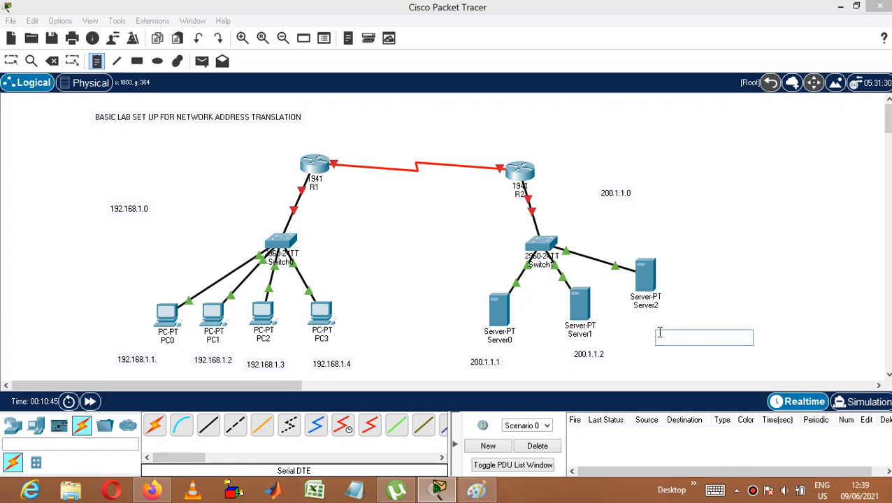
type("2")
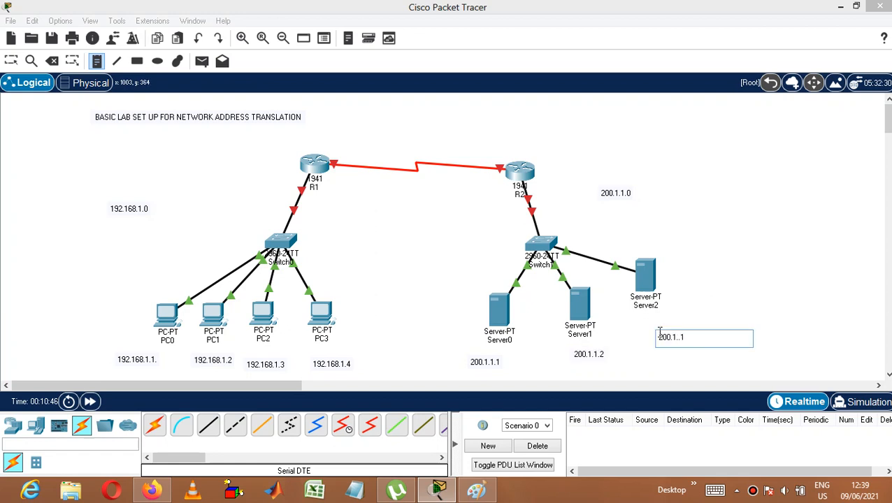
type("00.1.2")
type(".3")
left_click(713, 279)
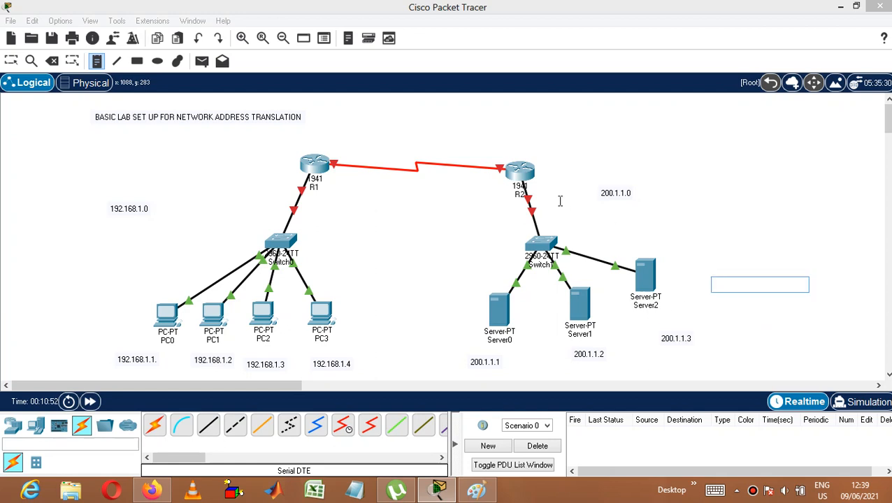
Step: Place a note reading 192.168.1.100 beside R1's link to Switch0 as the router's LAN address
left_click(241, 185)
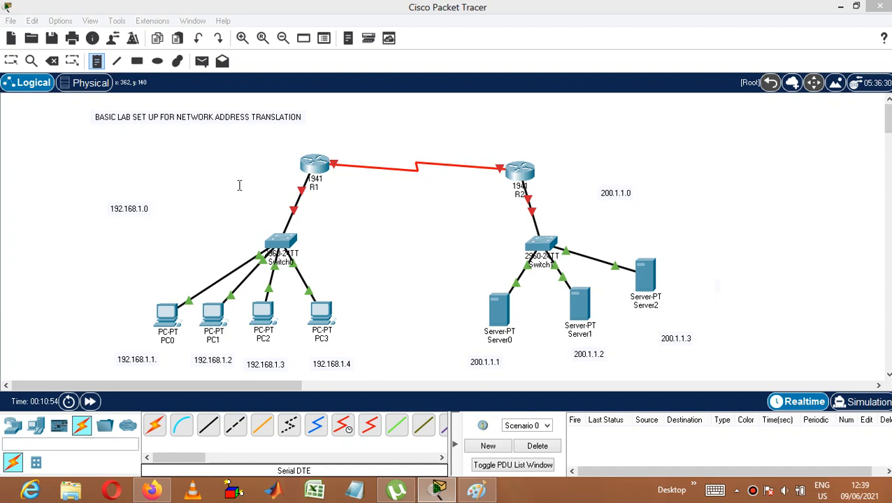
left_click(239, 186)
type("200.1")
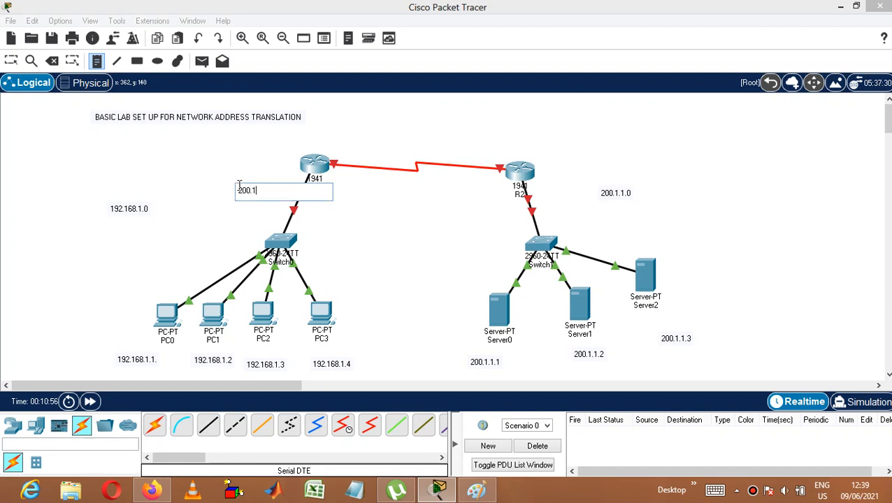
key("BackSpace")
key("BackSpace")
key("BackSpace")
key("BackSpace")
key("BackSpace")
key("BackSpace")
key("BackSpace")
type("2")
type("92.")
type("00")
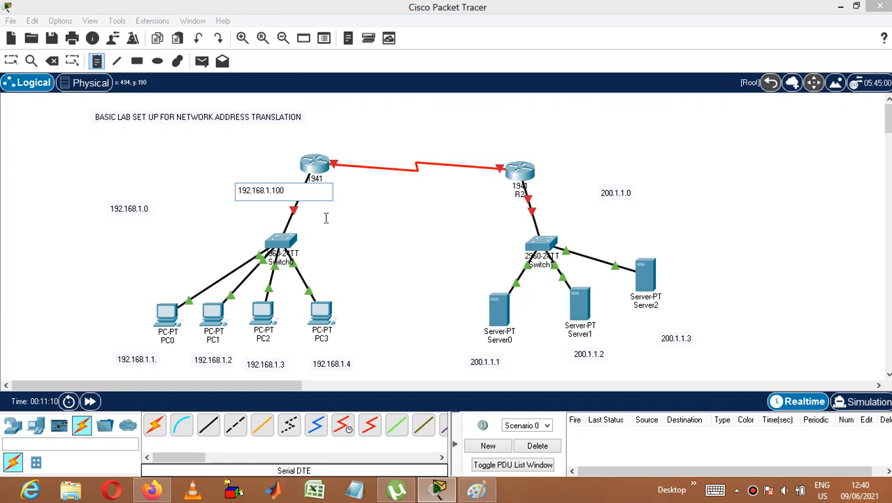
Step: Place a note reading 200.1.1.100 beside R2's link to Switch1 as the router's LAN address
left_click(538, 191)
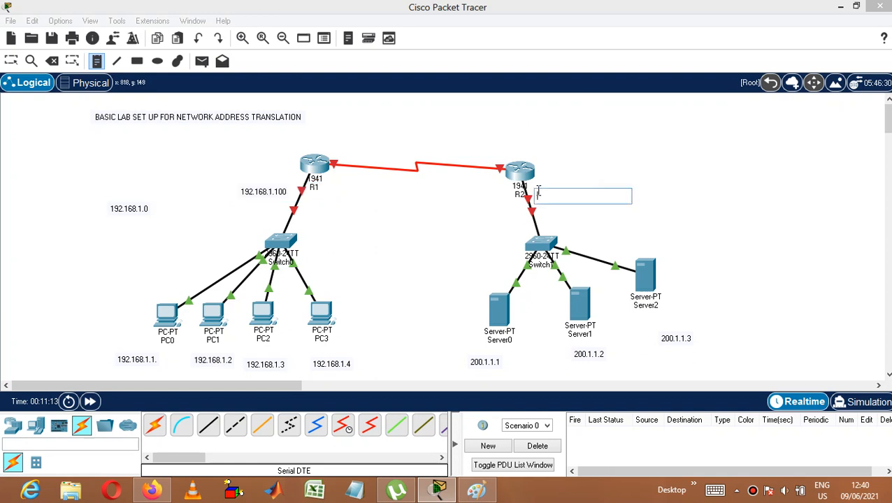
type("192")
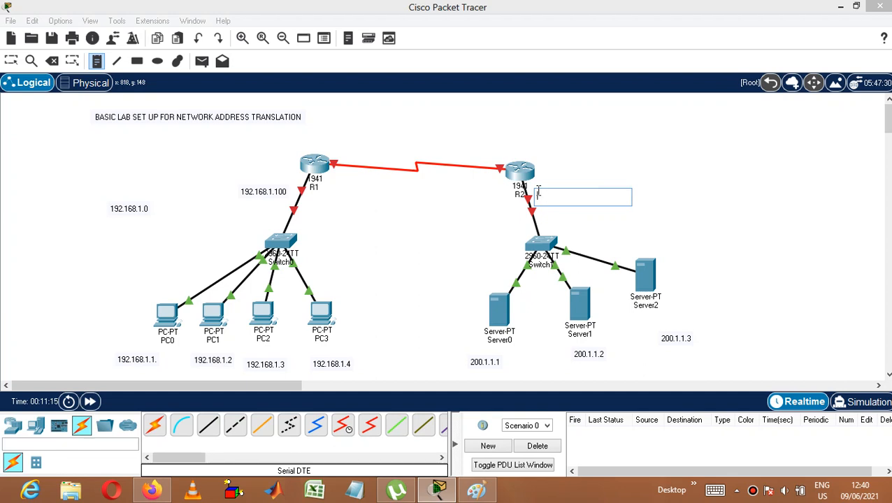
type("00.1.1.100")
left_click(588, 146)
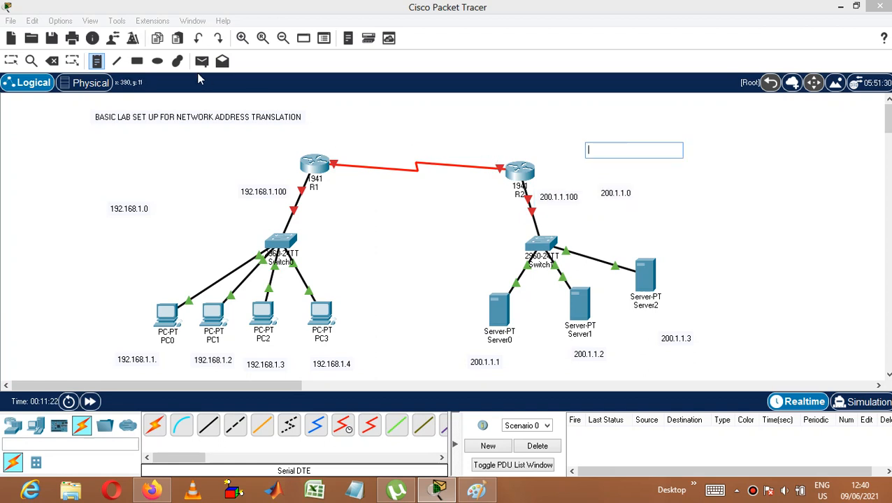
Step: Place a note reading 100.1.1.1 at R1's end of the serial link
left_click(96, 63)
left_click(333, 150)
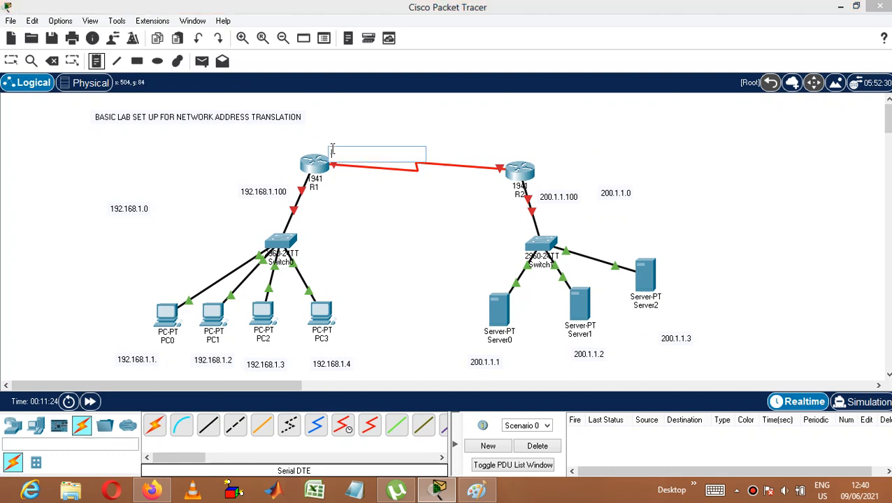
type("100.1")
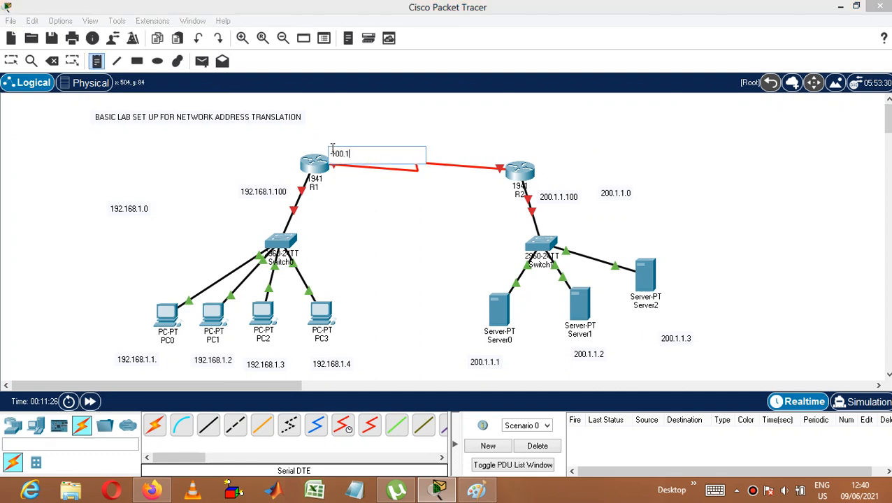
type(".1.1.1")
left_click(452, 147)
Step: Place a note reading 100.1.1.2 at R2's end of the serial link and leave note placement
left_click(452, 146)
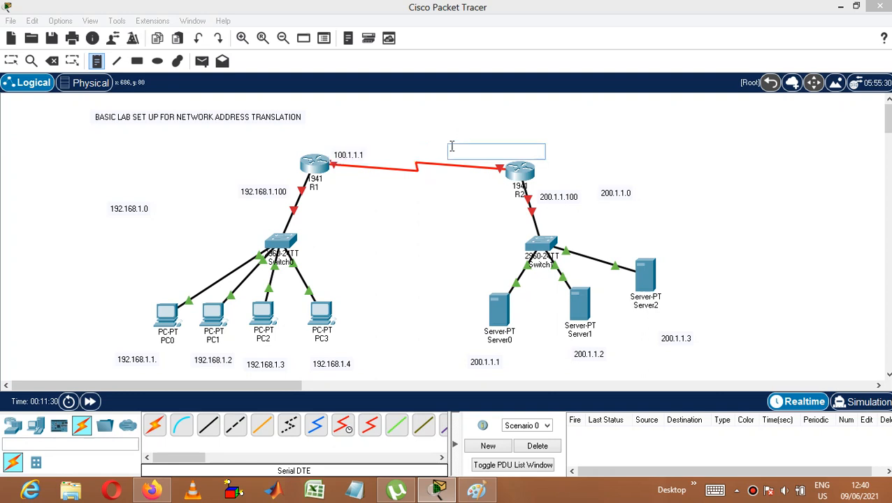
type("100.1.1.2")
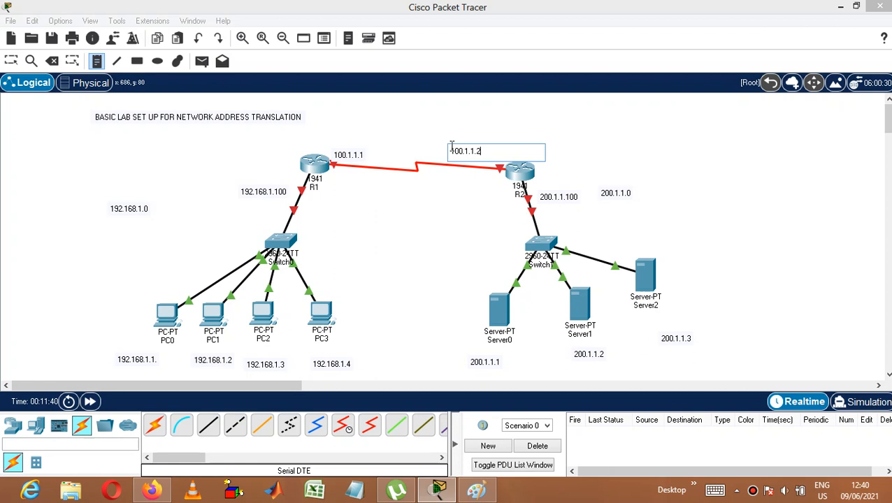
left_click(648, 153)
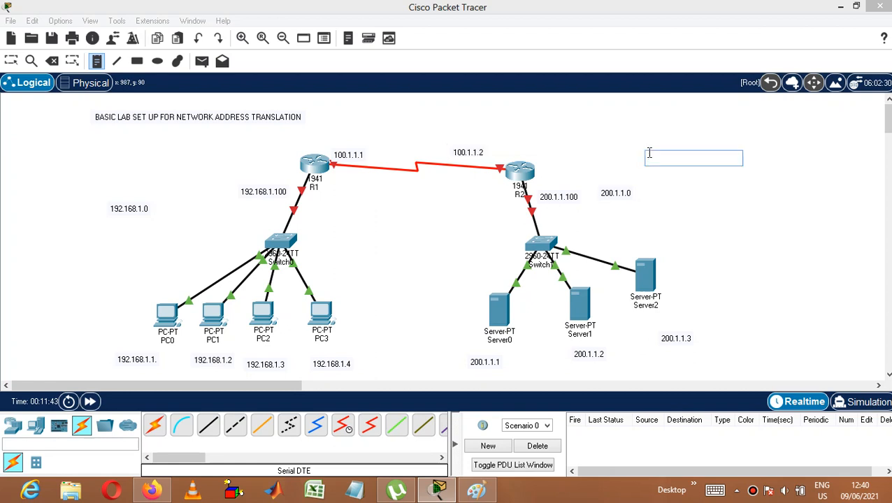
key("Escape")
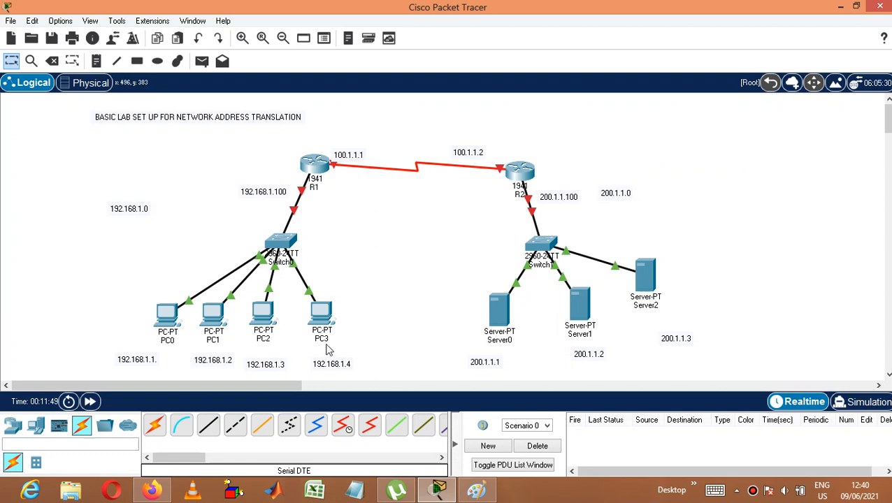
Step: Assign PC0 the static IPv4 address 192.168.1.1 with subnet mask 255.255.255.0
left_click(171, 315)
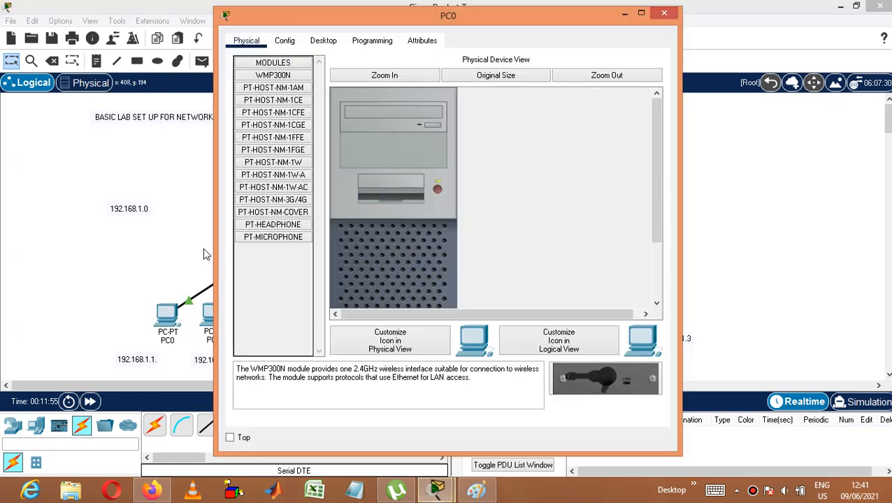
left_click(324, 40)
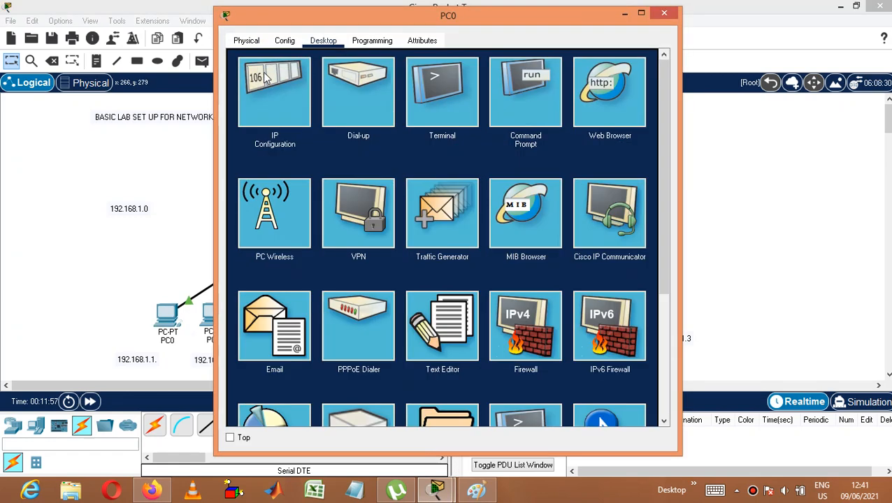
left_click(266, 78)
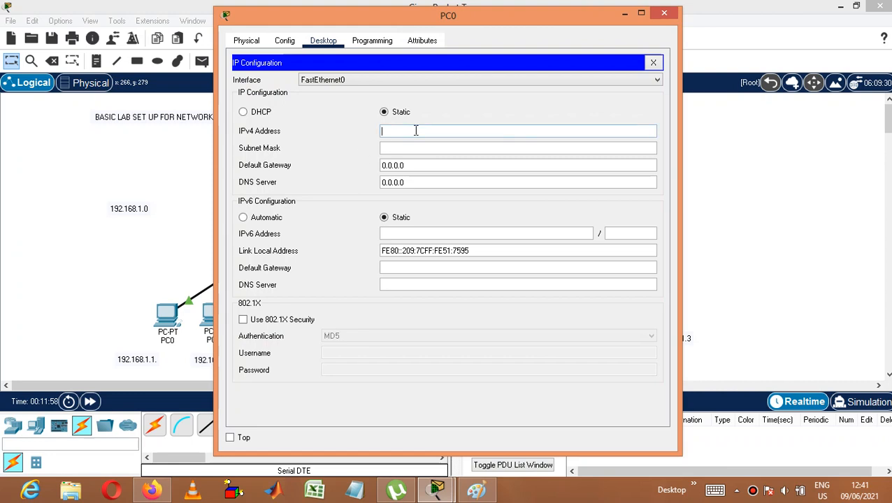
type("192.168.1.1")
left_click(423, 148)
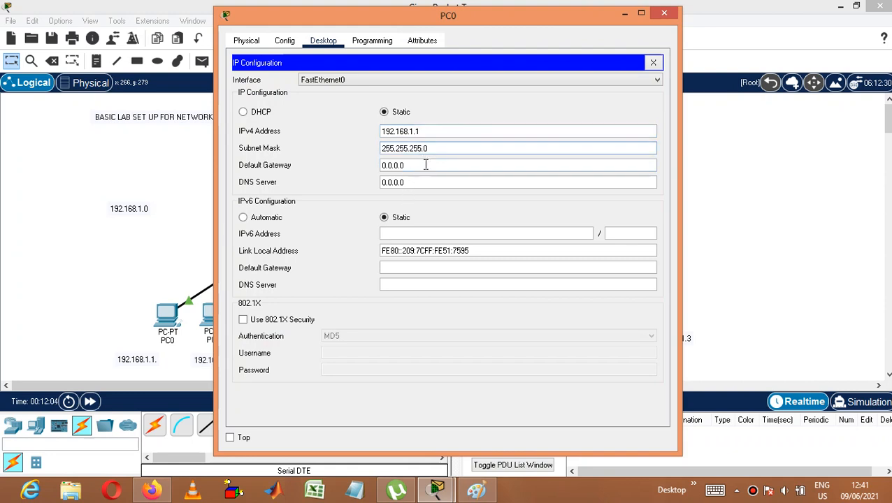
Step: Set PC0's default gateway to 192.168.1.100 and close its configuration
left_click(425, 165)
key("BackSpace")
key("BackSpace")
key("BackSpace")
key("BackSpace")
key("BackSpace")
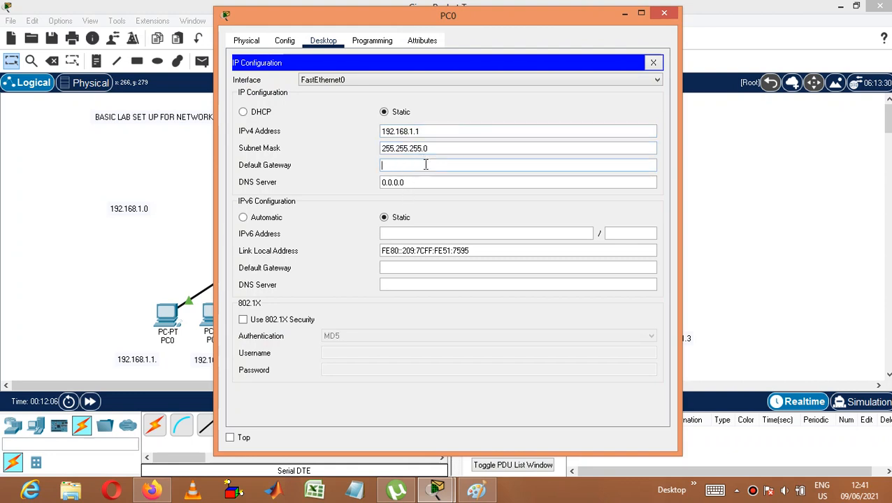
type("192.168.1.100")
left_click(479, 182)
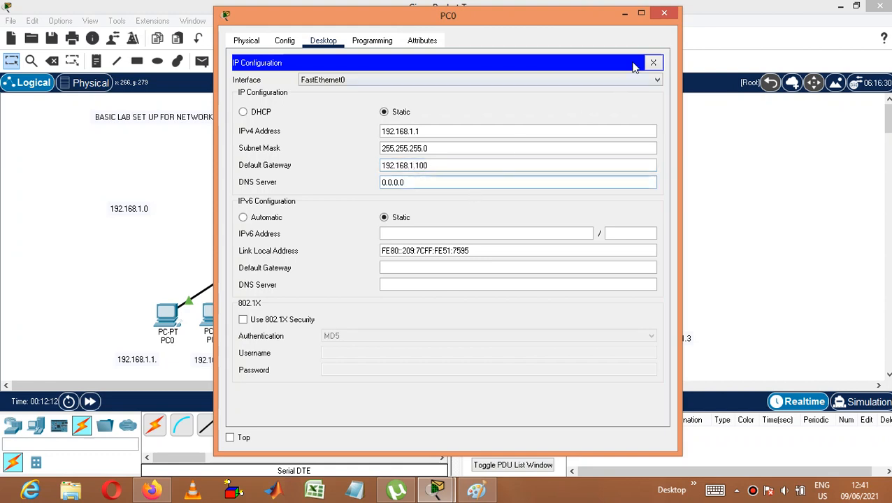
left_click(671, 14)
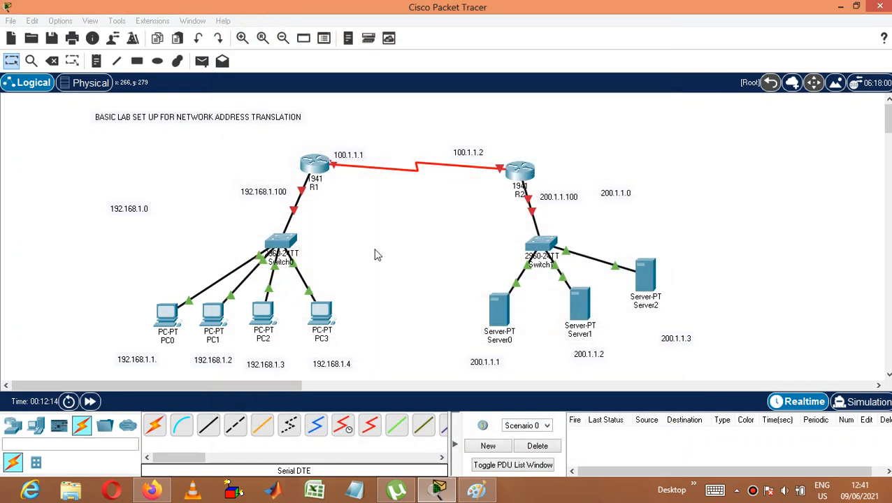
Step: Assign PC1 the static IPv4 address 192.168.1.2 with subnet mask 255.255.255.0
left_click(215, 314)
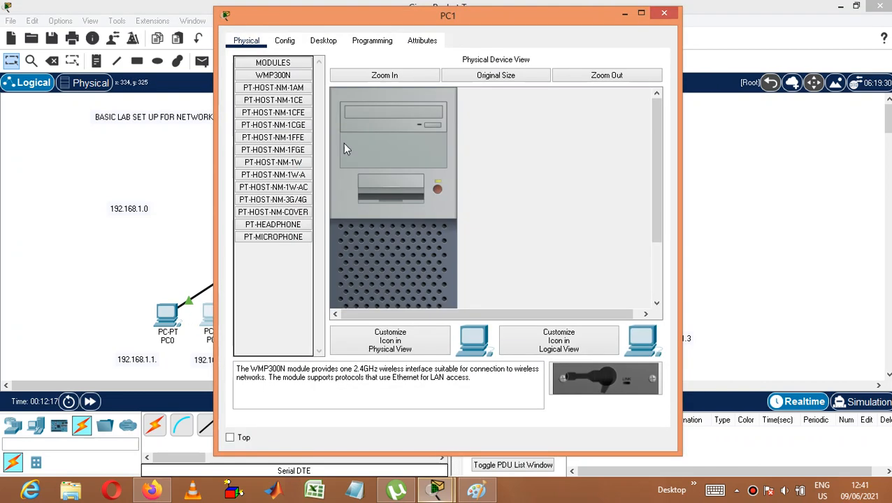
left_click(323, 41)
left_click(283, 81)
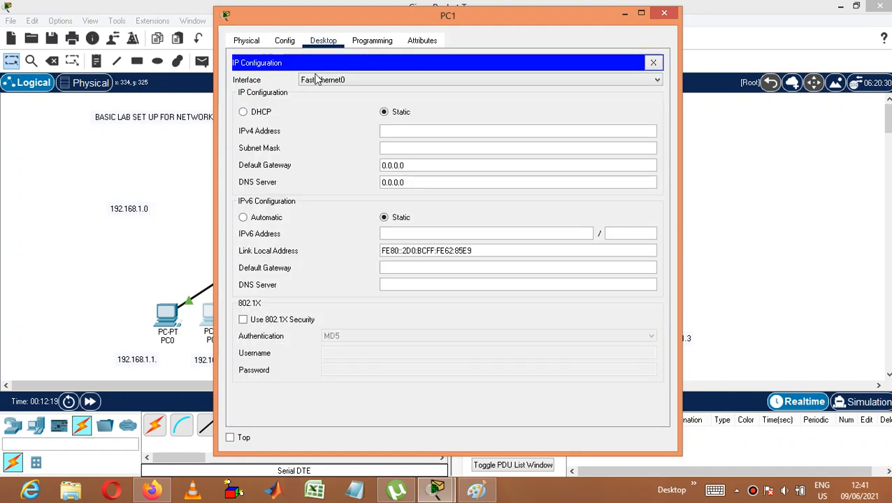
left_click(428, 127)
type("192.168.1.2")
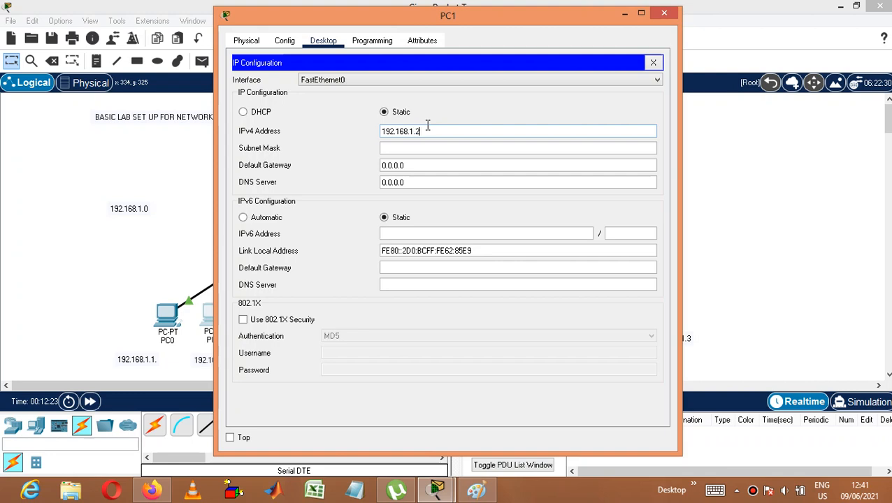
left_click(429, 147)
Step: Set PC1's default gateway to R1's LAN address, 192.168.1.100, and close its configuration
left_click(431, 165)
key("BackSpace")
key("BackSpace")
key("BackSpace")
key("BackSpace")
key("BackSpace")
type("192")
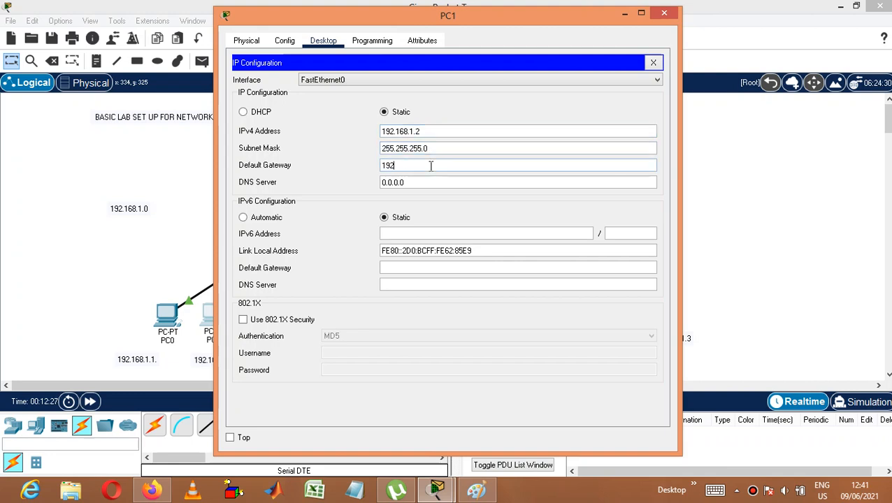
type(".168.1.100")
left_click(664, 12)
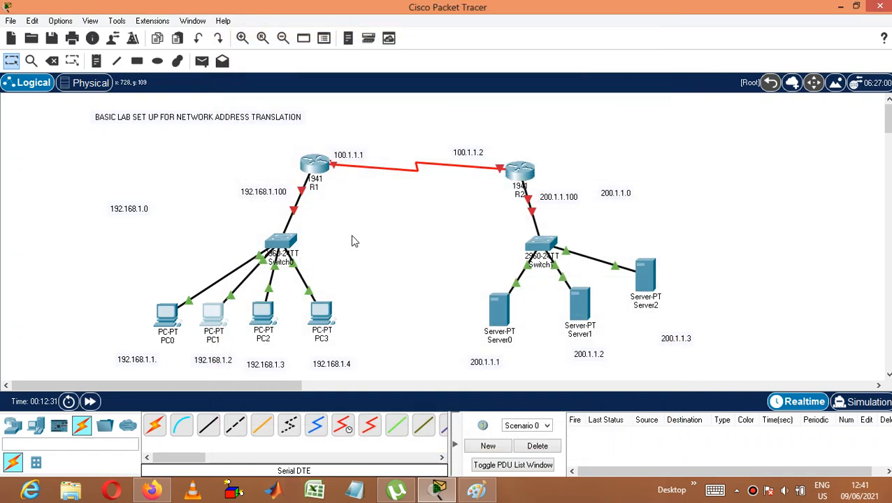
Step: Assign PC2 the static IPv4 address 192.168.1.3 with subnet mask 255.255.255.0
left_click(263, 314)
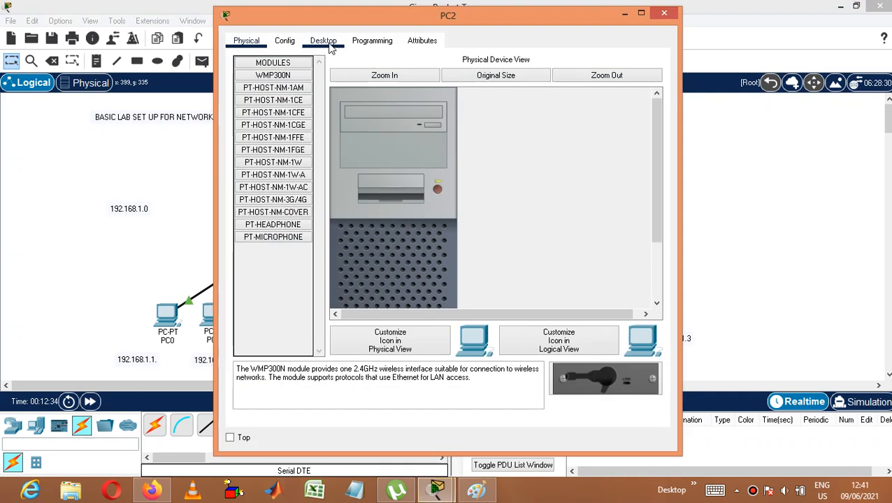
left_click(323, 42)
left_click(288, 73)
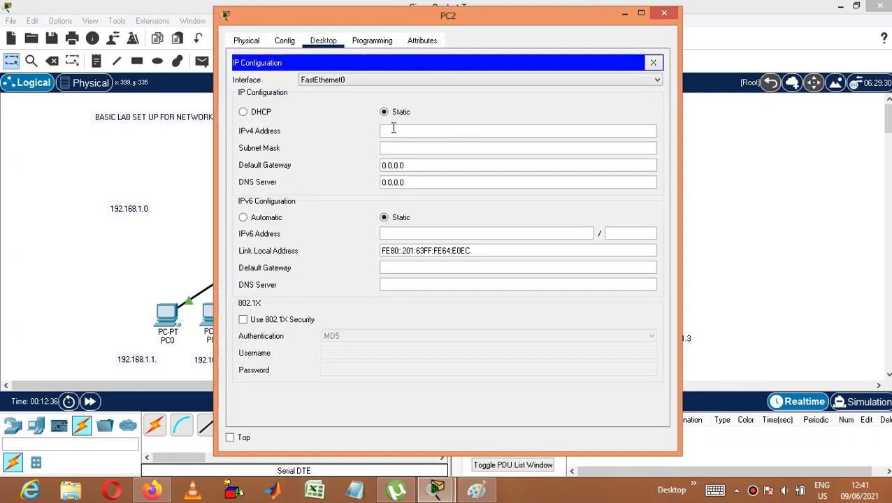
type("192.168.1.3")
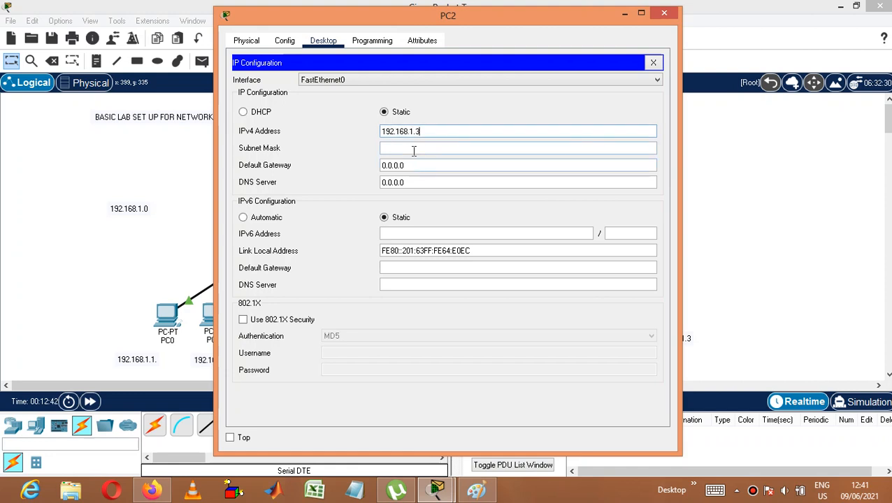
left_click(411, 148)
Step: Set PC2's default gateway to 192.168.1.100 and close its configuration
left_click(424, 163)
key("BackSpace")
key("BackSpace")
key("BackSpace")
key("BackSpace")
key("BackSpace")
key("BackSpace")
key("BackSpace")
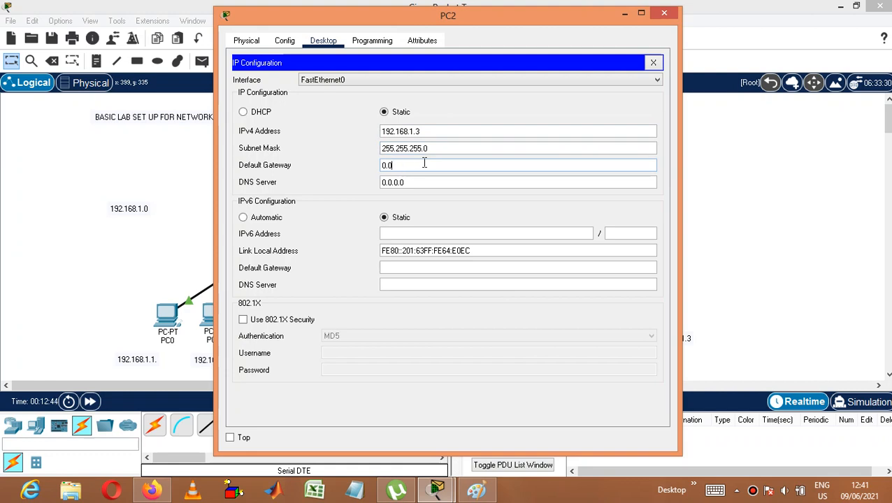
type("192.168.1.100")
left_click(663, 13)
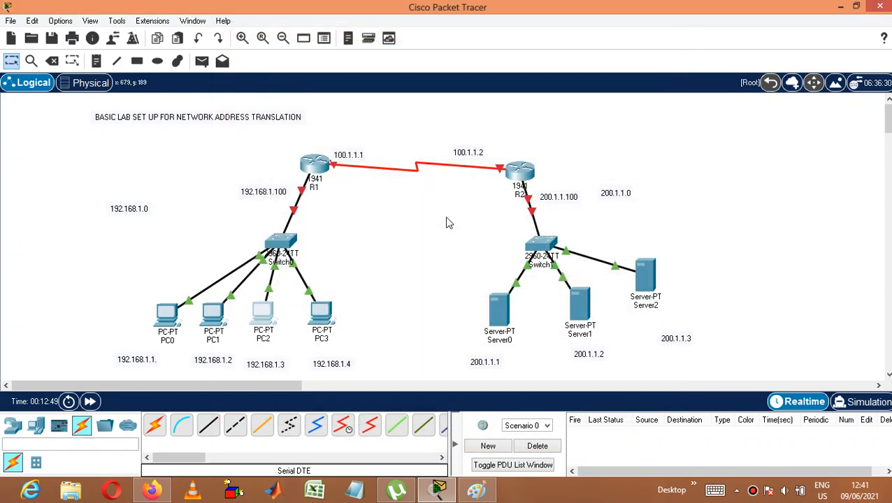
Step: Assign PC3 its labelled static IPv4 address, 192.168.1.4, with the default subnet mask
left_click(330, 316)
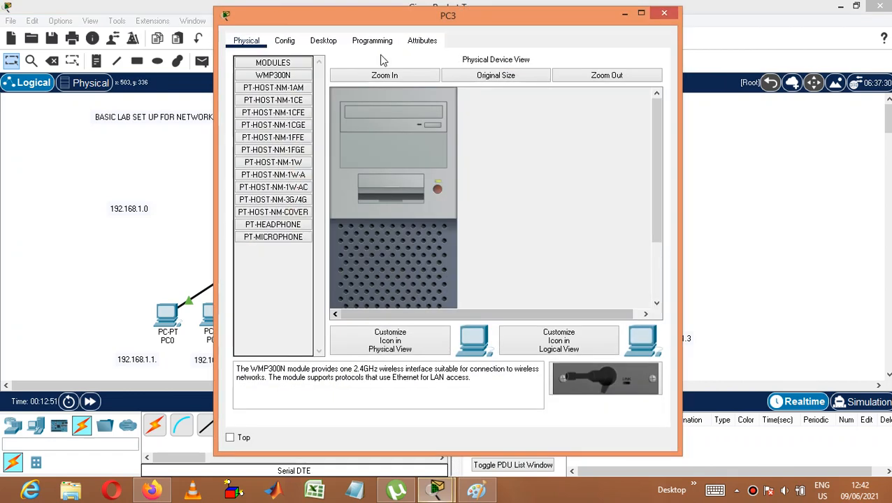
left_click(323, 40)
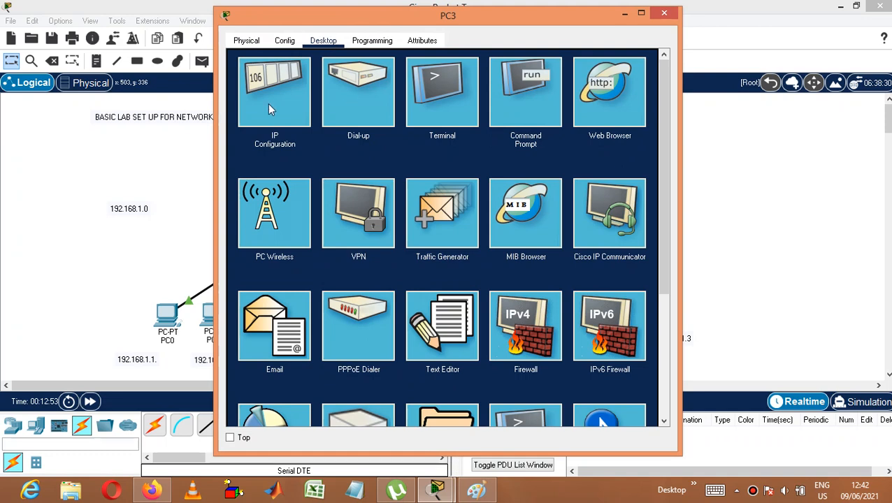
left_click(286, 112)
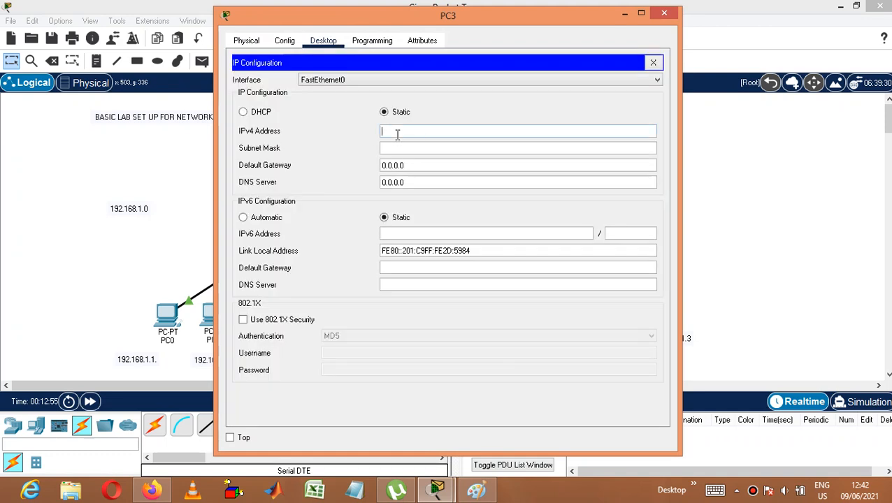
type("192.168.1.")
left_click(407, 148)
Step: Set PC3's default gateway to 192.168.1.100 and close its configuration
left_click(413, 166)
key("BackSpace")
key("BackSpace")
key("BackSpace")
key("BackSpace")
key("BackSpace")
type("192.168.1.100")
left_click(665, 14)
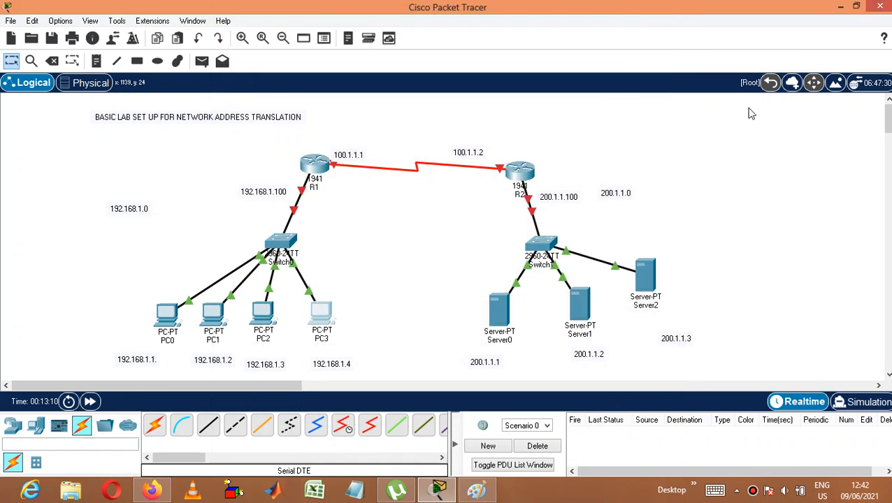
Step: Assign Server0 the static IPv4 address 200.1.1.1 with subnet mask 255.255.255.0
left_click(499, 308)
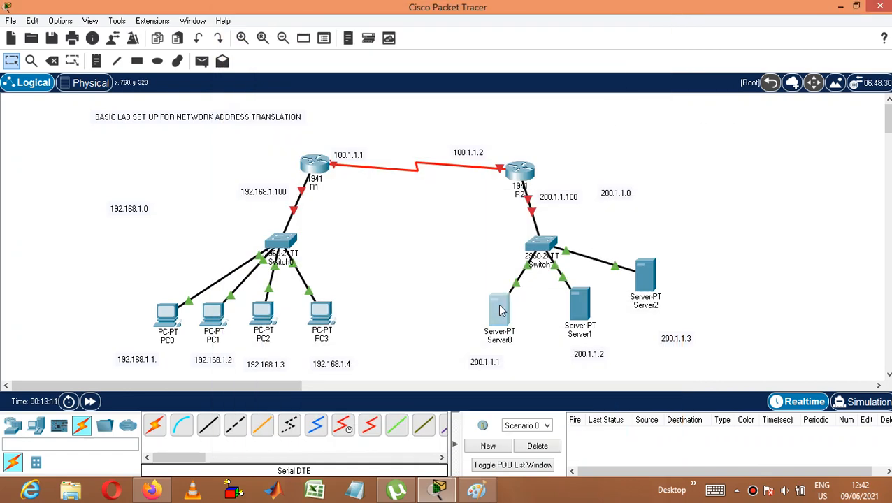
left_click(367, 41)
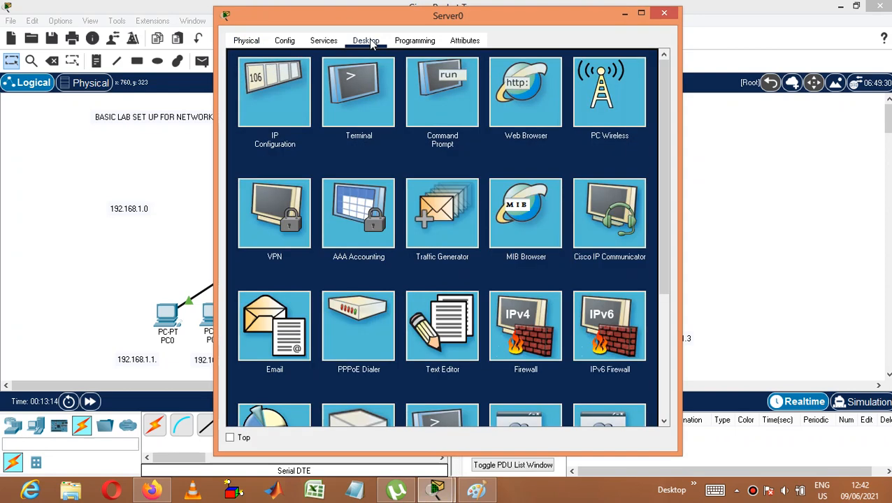
left_click(300, 73)
left_click(406, 116)
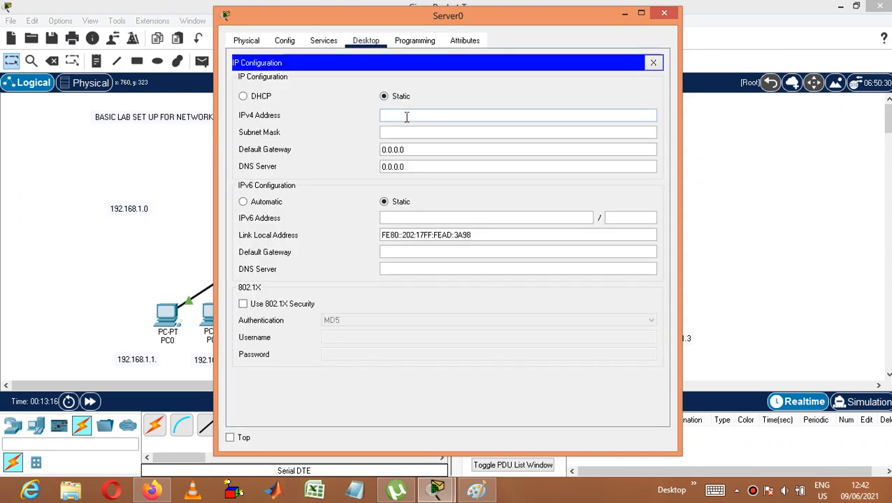
type("200.1.1.1")
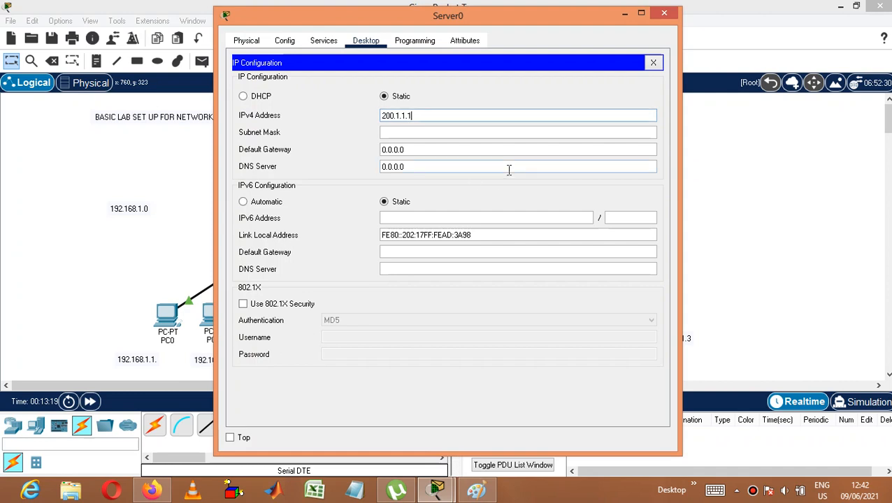
left_click(484, 133)
Step: Set Server0's default gateway to 200.1.1.100 and close its configuration
left_click(481, 150)
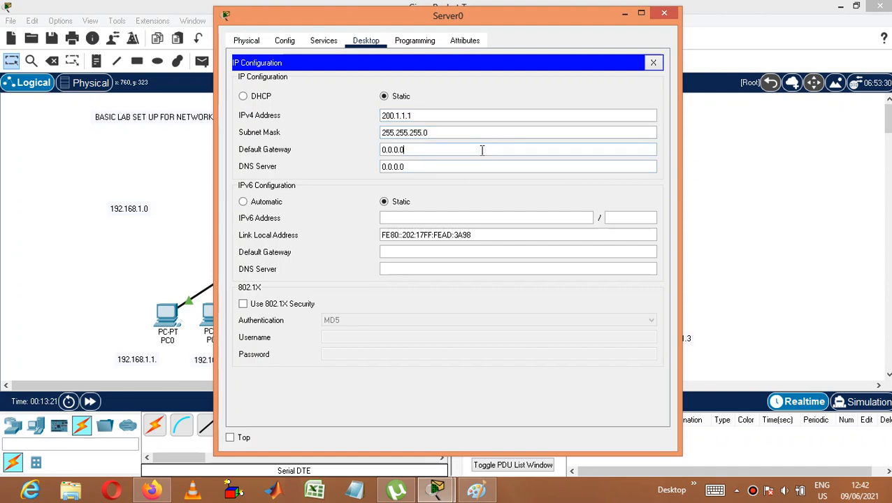
key("BackSpace")
key("BackSpace")
key("BackSpace")
key("BackSpace")
key("BackSpace")
type("200.1.1.100")
left_click(664, 15)
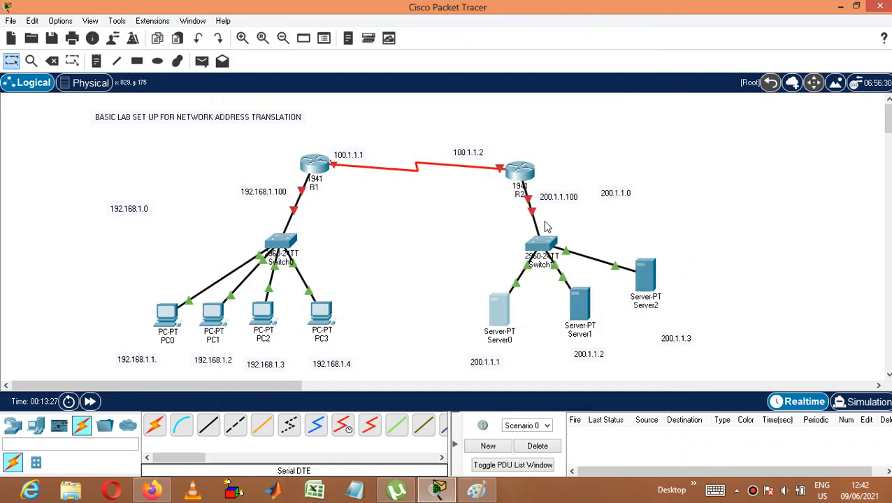
Step: Assign Server1 the static IPv4 address 200.1.1.2 with subnet mask 255.255.255.0
left_click(588, 308)
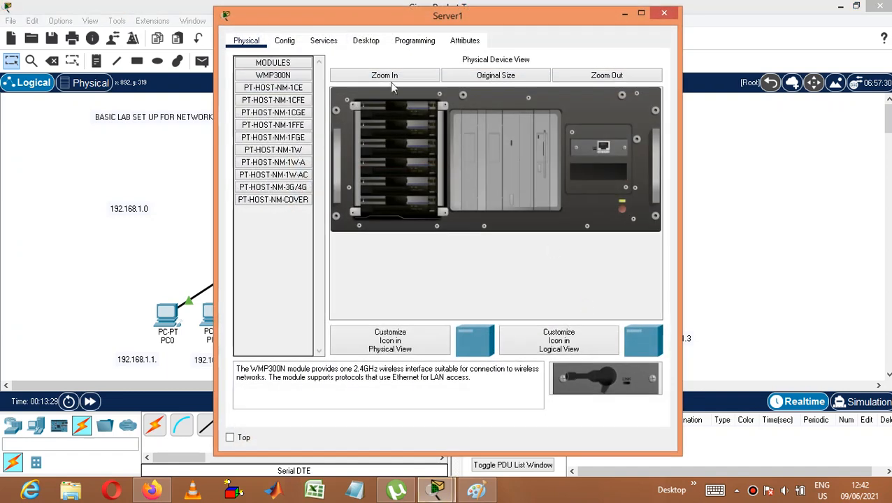
left_click(377, 44)
left_click(277, 86)
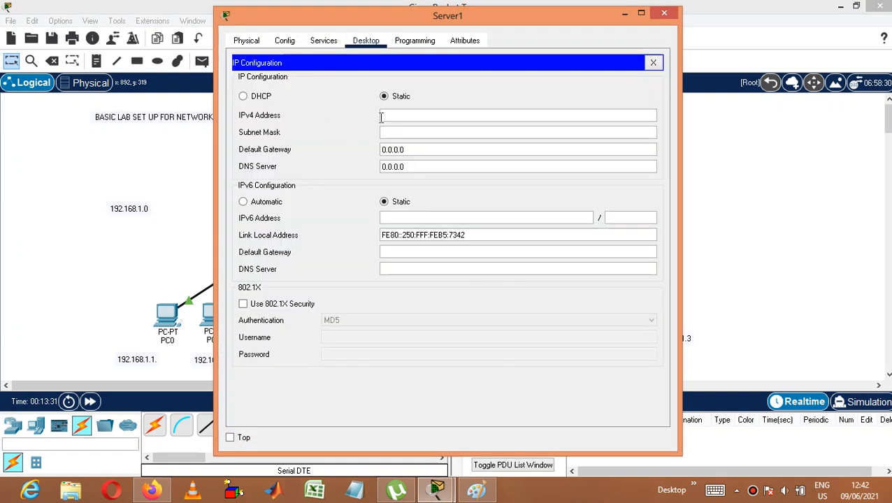
left_click(382, 116)
type("200.1.1.2")
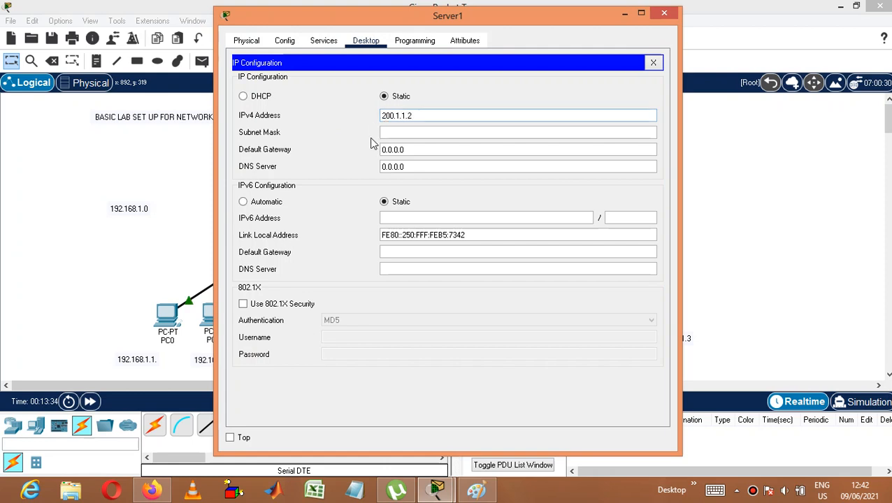
left_click(398, 133)
Step: Set Server1's default gateway to 200.1.1.100 and close its configuration
left_click(426, 149)
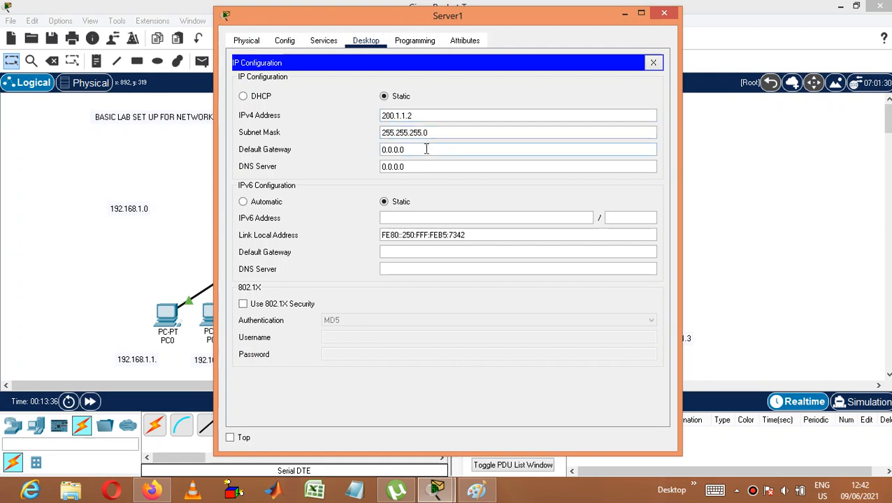
key("BackSpace")
key("BackSpace")
key("BackSpace")
key("BackSpace")
key("BackSpace")
key("BackSpace")
key("BackSpace")
type("200.1.1.100")
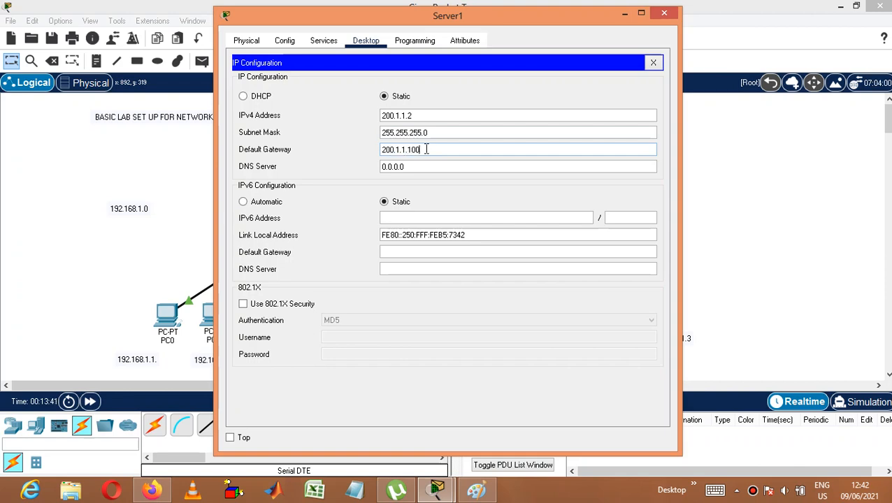
left_click(665, 16)
Step: Assign Server2 the static IPv4 address 200.1.1.3 with subnet mask 255.255.255.0
left_click(644, 281)
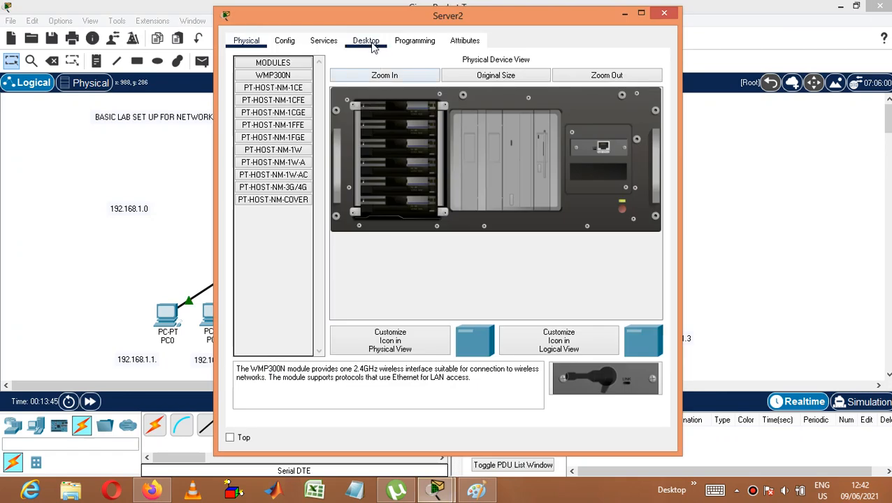
left_click(366, 41)
left_click(272, 86)
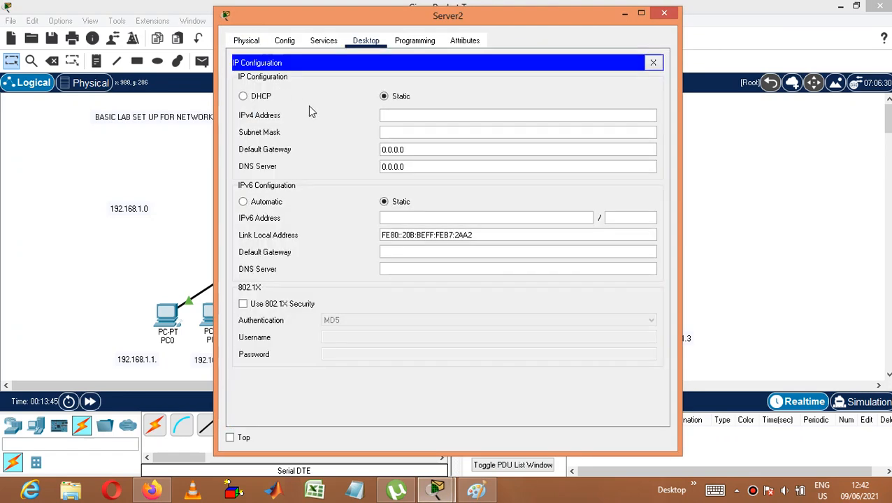
type("200.1.1.3")
left_click(414, 133)
Step: Set Server2's default gateway to 200.1.1.100 and close its configuration
left_click(424, 150)
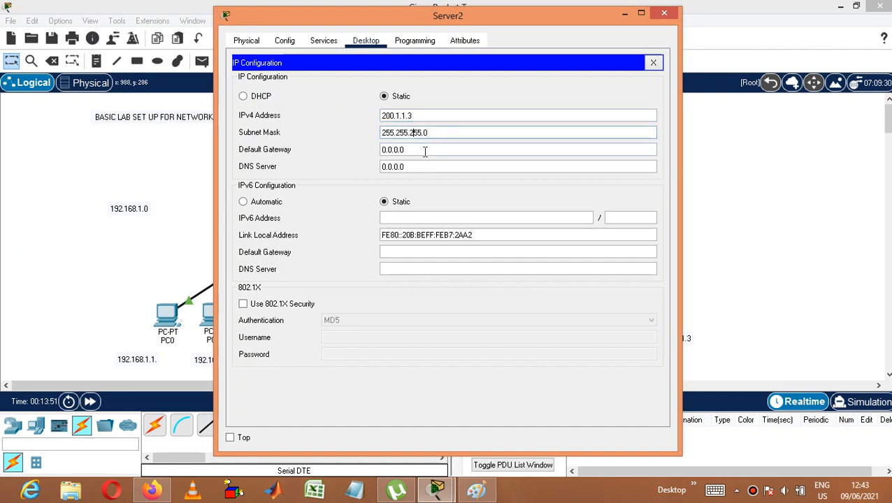
key("BackSpace")
key("BackSpace")
key("BackSpace")
key("BackSpace")
key("BackSpace")
type("20")
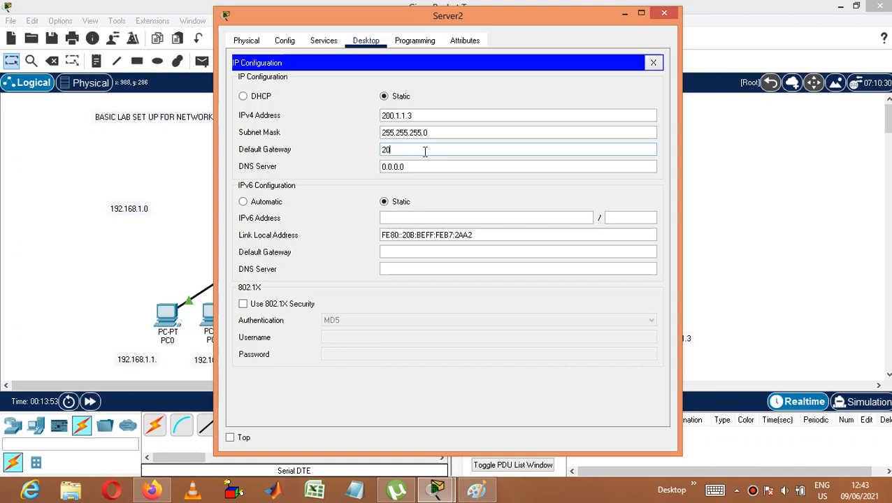
type("0.1.1.100")
left_click(661, 14)
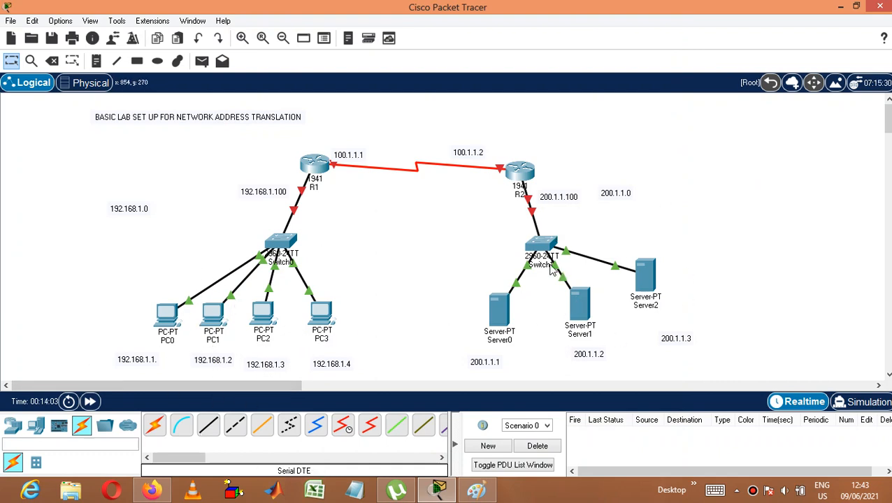
Step: Open router R1's command line and decline the initial configuration dialog to reach the user prompt
left_click(317, 166)
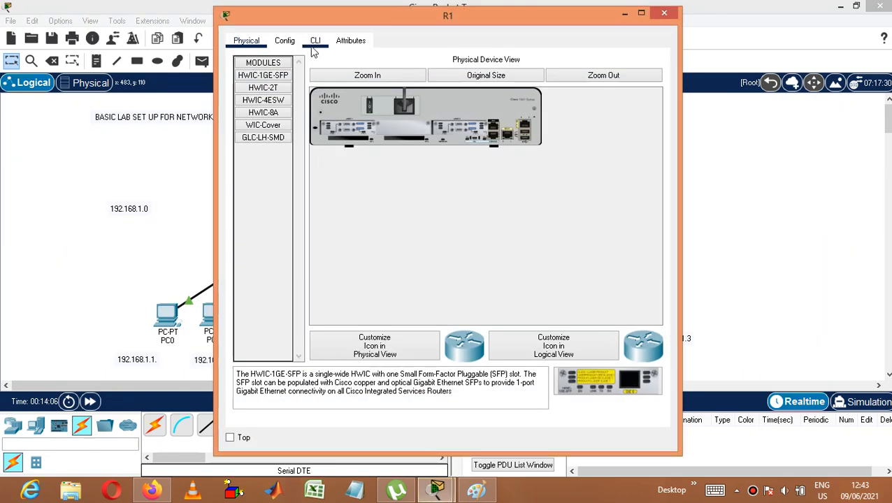
left_click(663, 12)
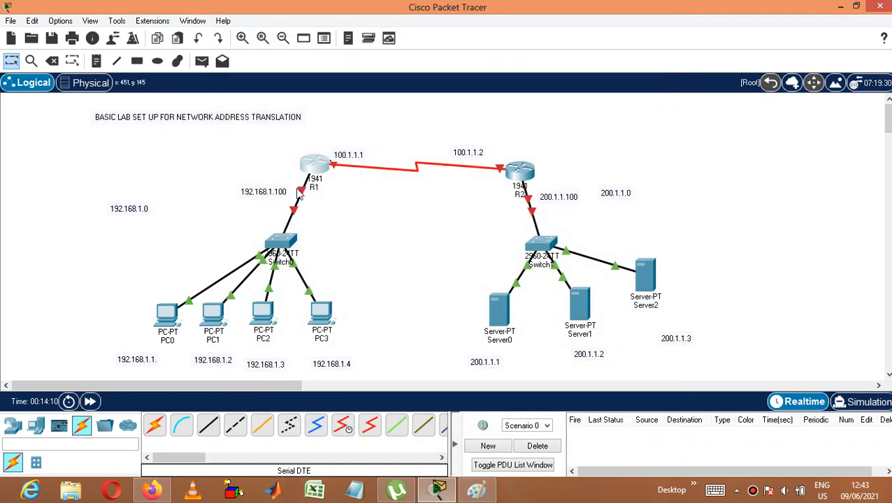
mouse_move(302, 197)
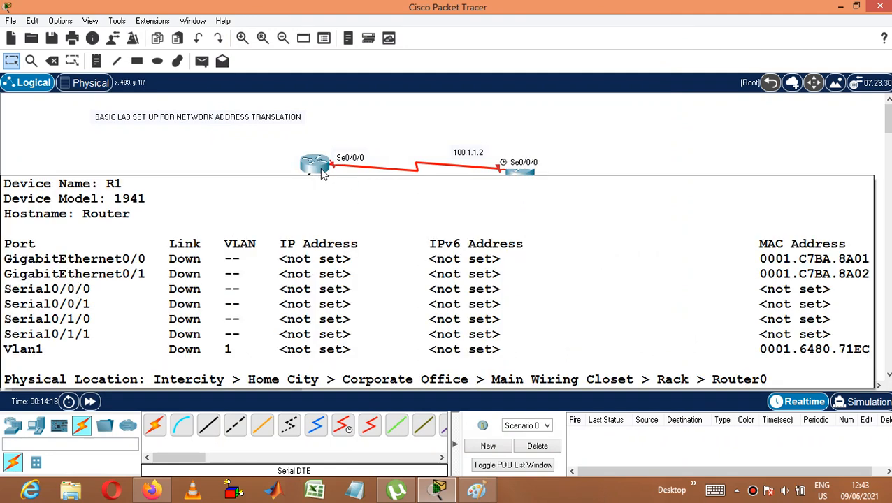
left_click(319, 166)
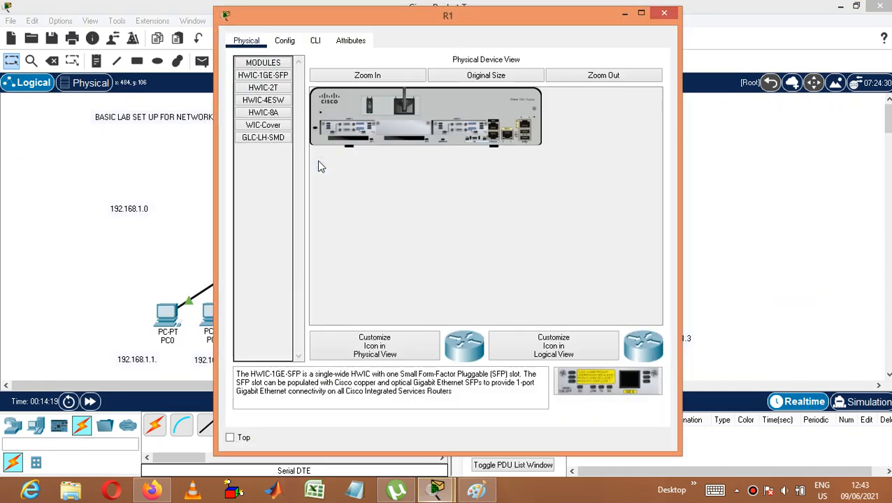
left_click(316, 42)
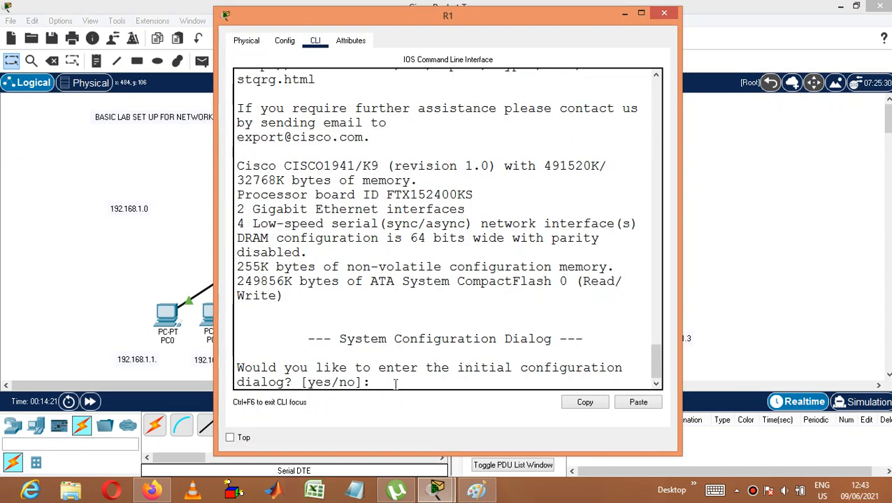
type("N")
key("Return")
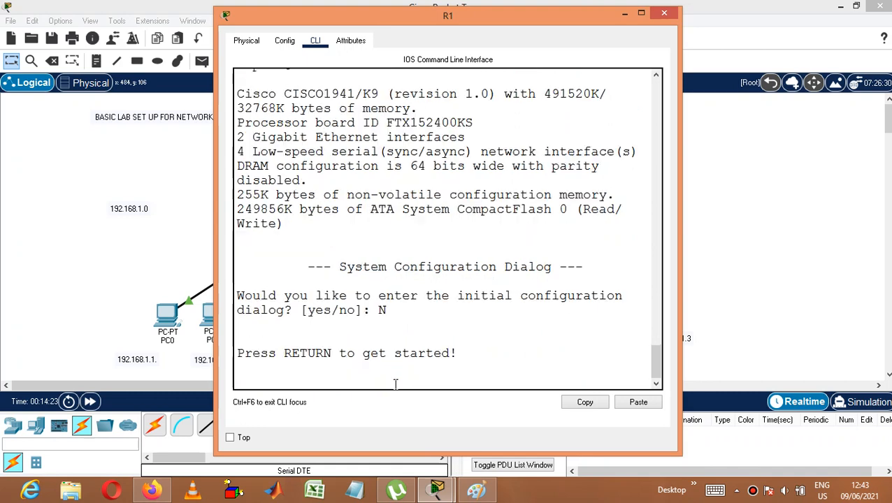
key("Return")
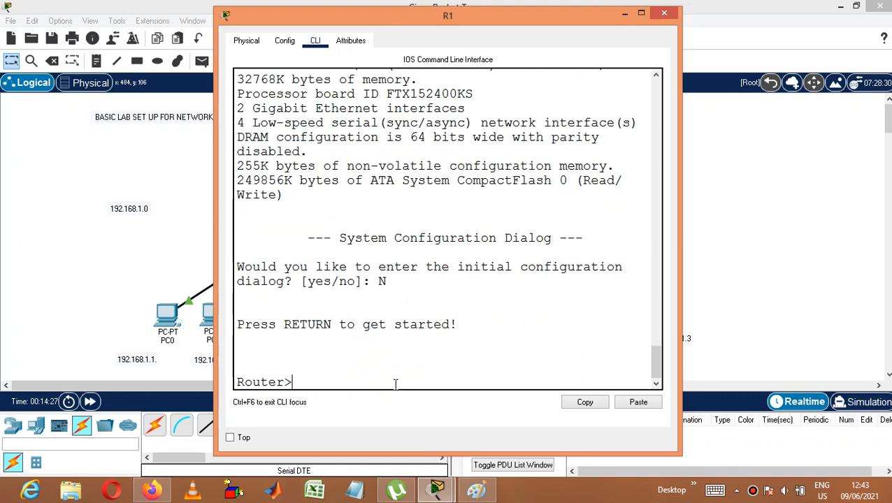
Step: Enter privileged and global configuration mode on R1 and set its hostname to r1
type("ena")
key("Tab")
key("Return")
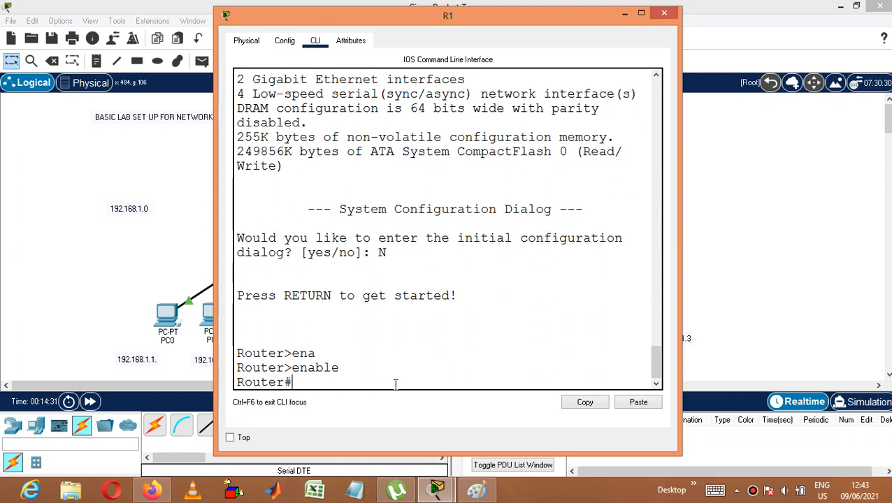
type("conf t")
key("Return")
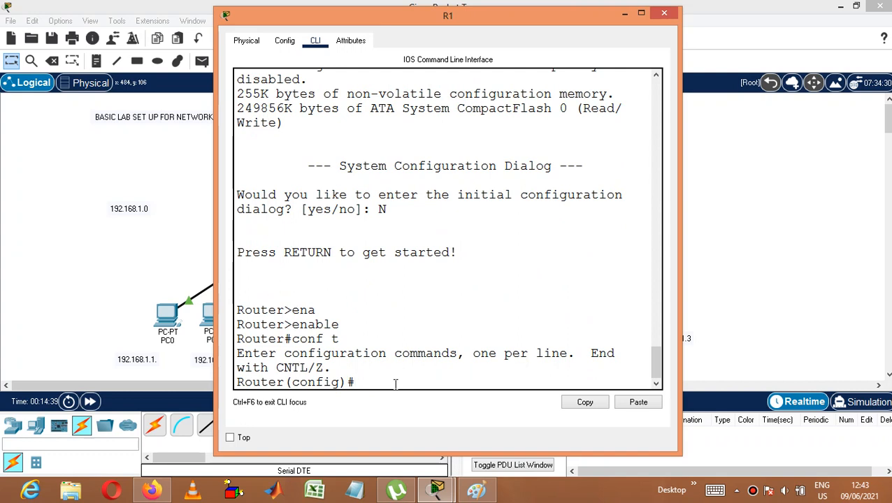
type("hostname r1")
key("Return")
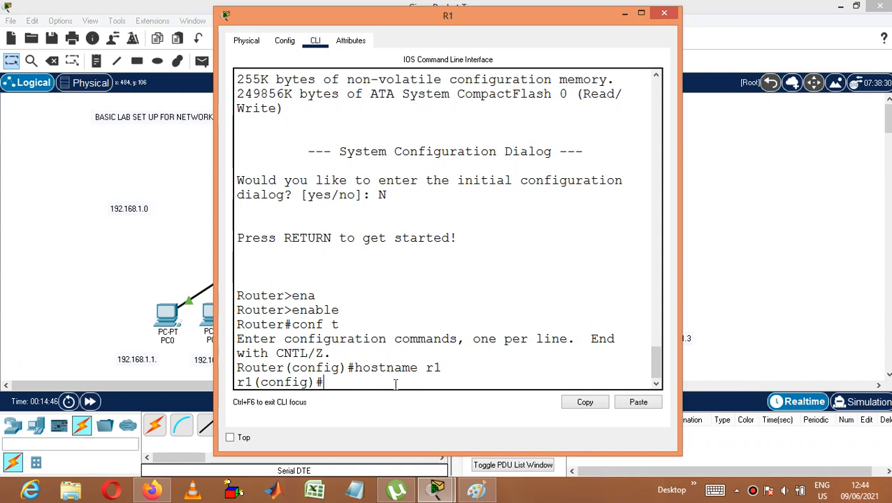
Step: Enter interface configuration mode for gigabitEthernet 0/0 on R1
type("inter")
key("Tab")
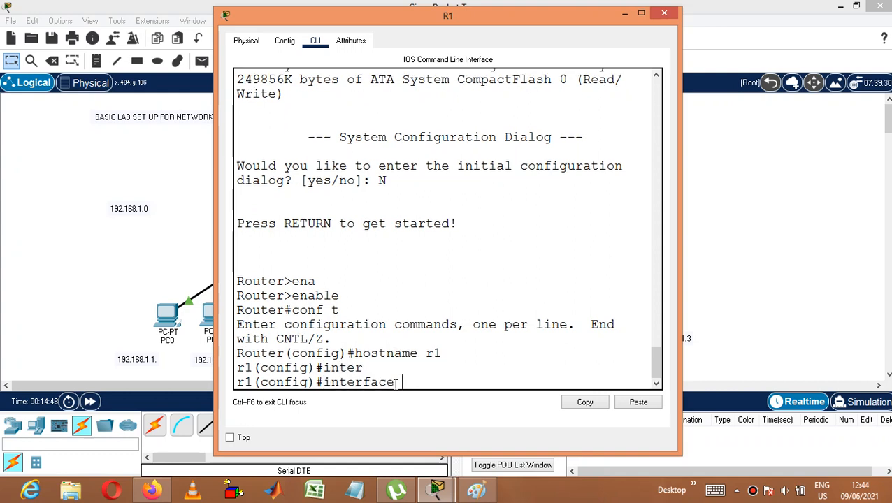
type("gig")
key("Tab")
type("0")
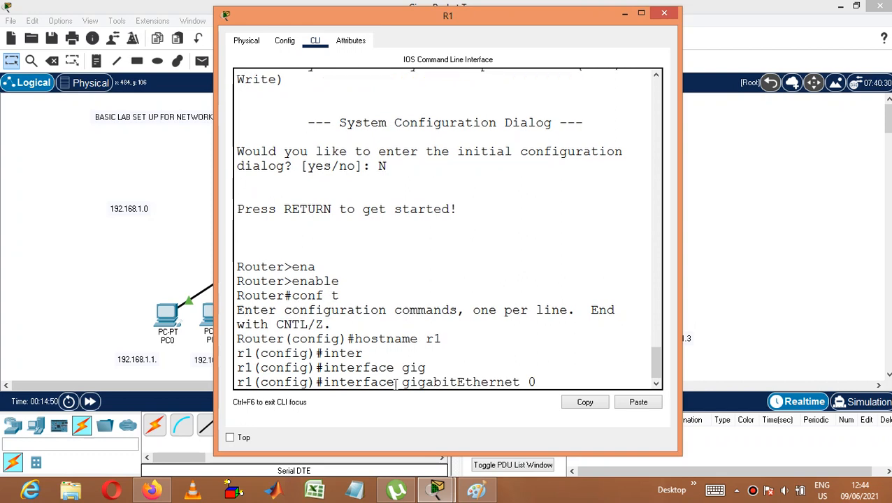
type("/0")
key("Return")
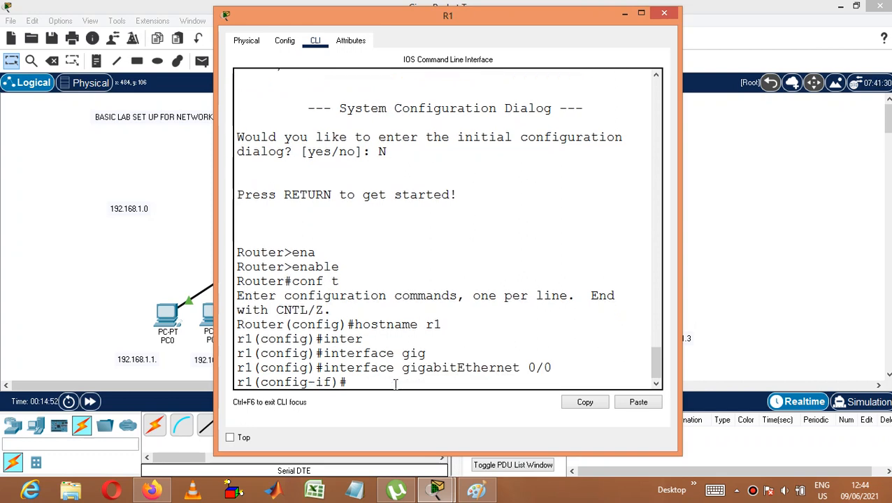
Step: Try to submit 192.168.1.100 255.255.255.0 for R1's gigabitEthernet 0/0 without a command keyword
type("192.168.1.10")
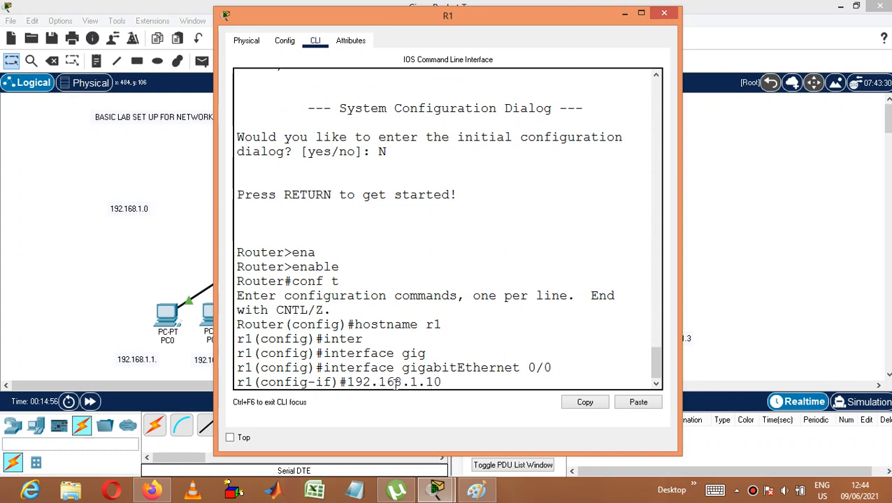
type("0 255.255.255.0")
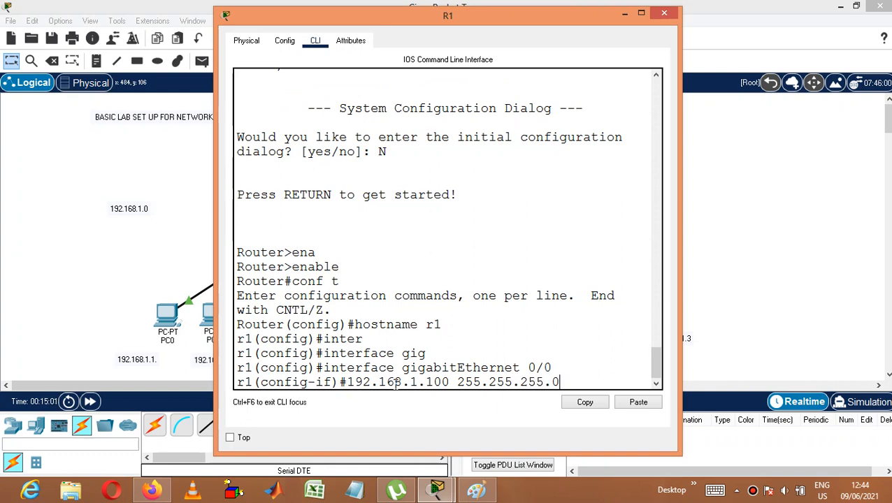
key("Return")
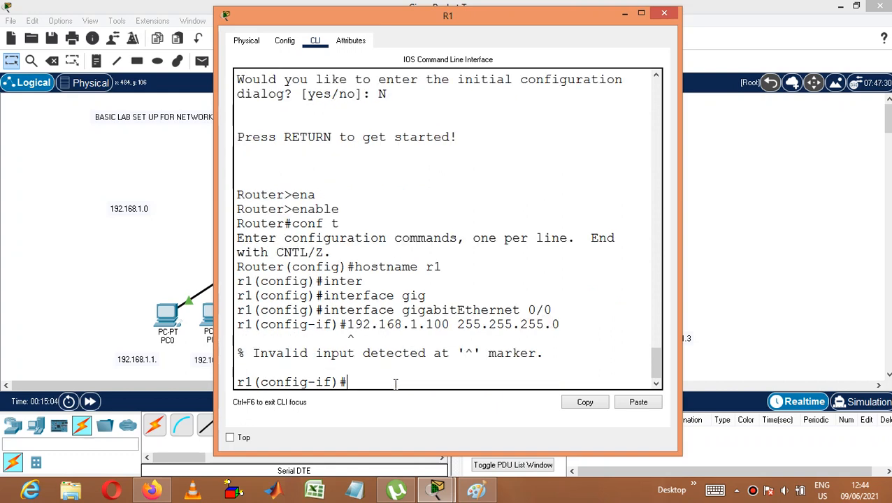
Step: Assign R1's gigabitEthernet 0/0 the IP address 192.168.1.100 with subnet mask 255.255.255.0 using the ip address command
type("ip ad")
key("Tab")
type("19")
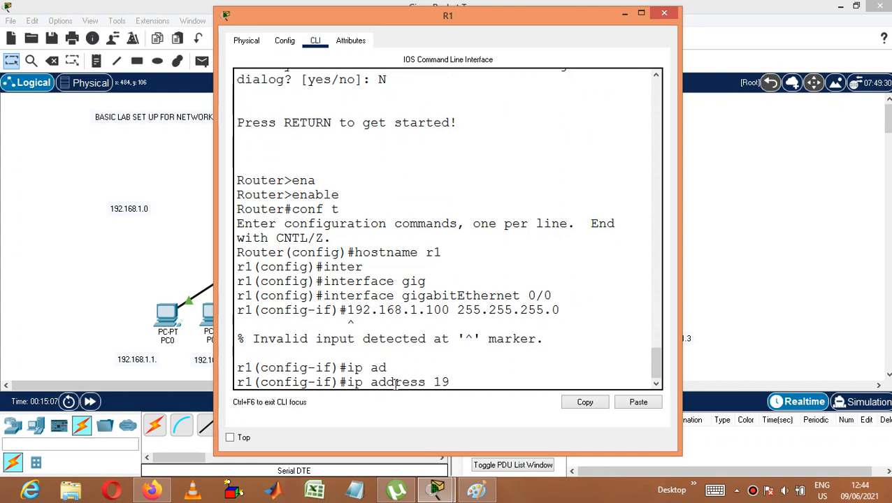
type("2.168.1.100 ")
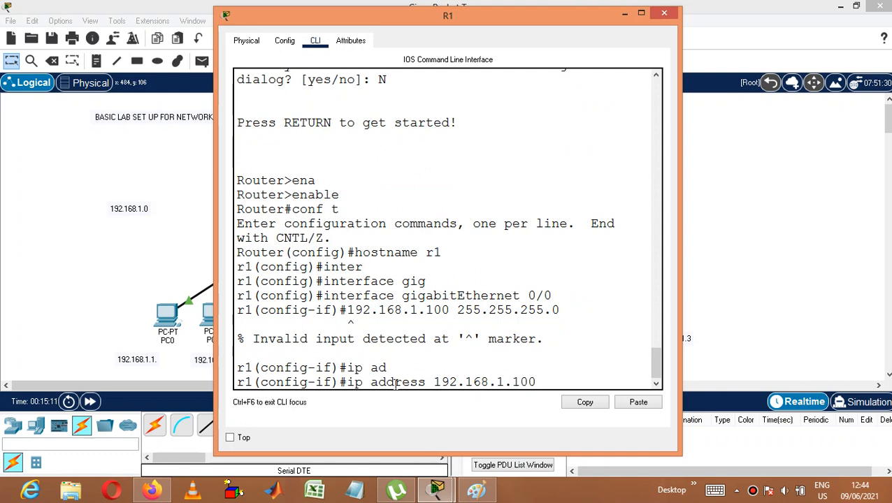
type("255.255.2")
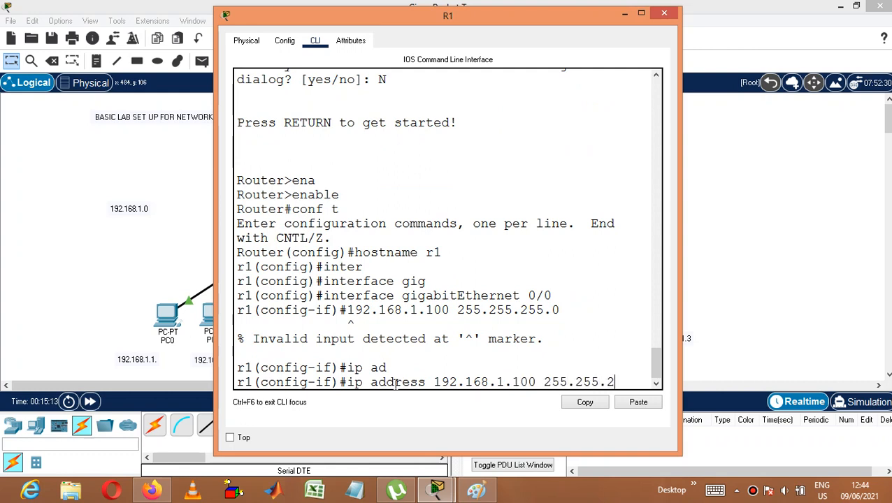
type("55.255.0")
key("Return")
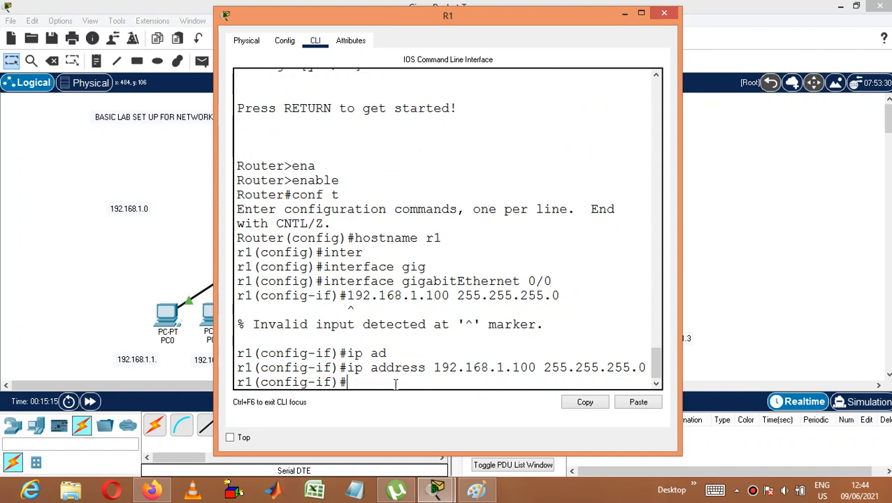
Step: Enable R1's gigabitEthernet 0/0 with no shutdown and exit to global configuration mode
type("no shu")
key("Tab")
key("Return")
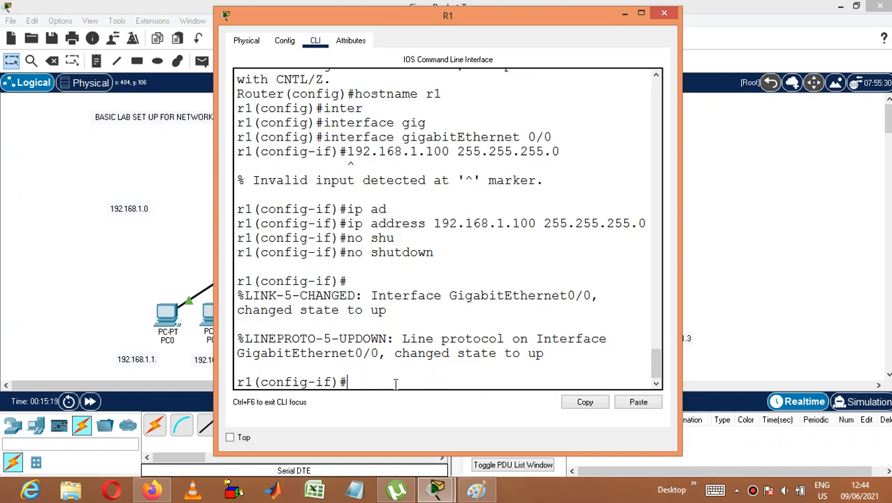
type("exit")
key("Return")
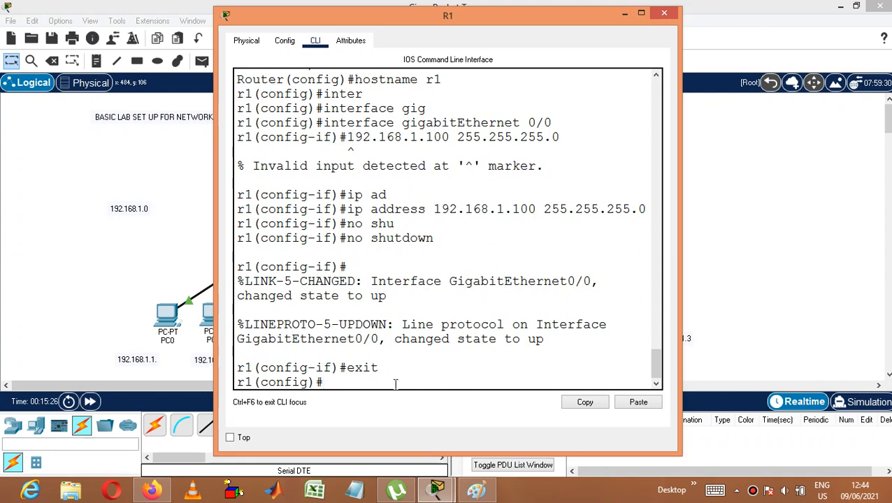
Step: Enter interface configuration mode for serial 0/0/0 on R1
type("inte")
key("Tab")
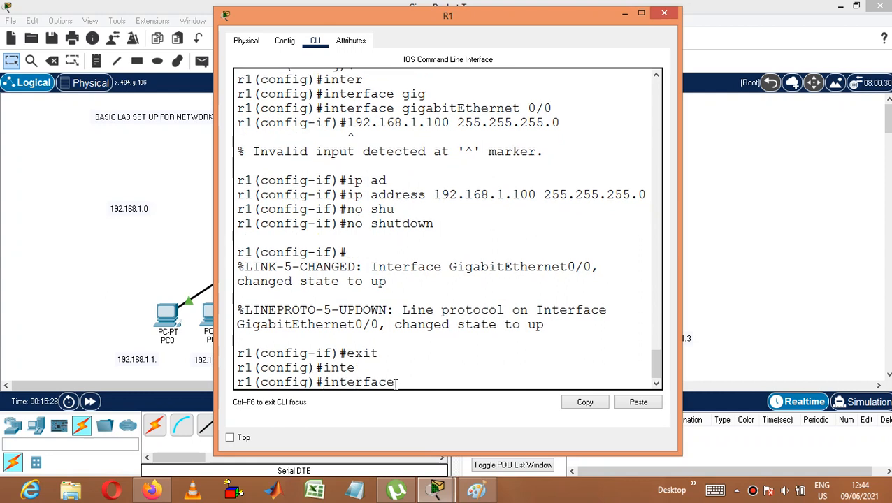
type("seri")
key("Tab")
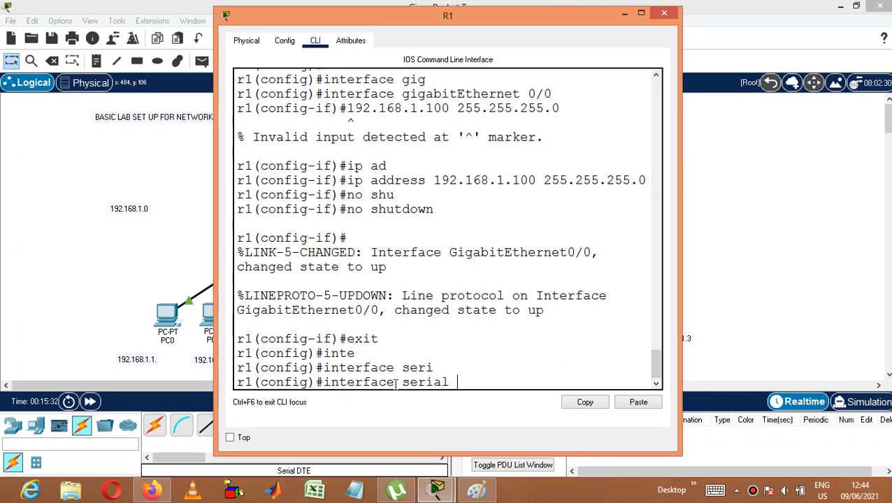
type("0/0/0")
key("Return")
Step: Check R1's labelled serial address in the topology and assign serial 0/0/0 the IP address 100.1.1.1 with mask 255.255.255.0
type("ip ad")
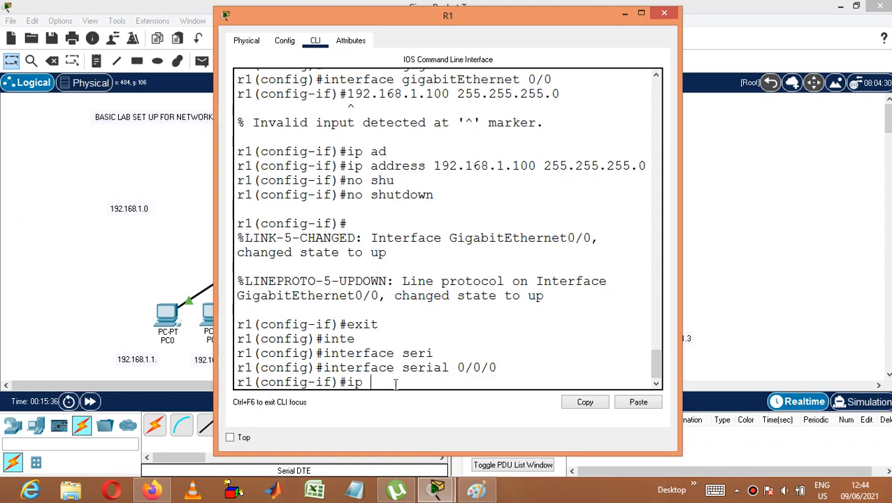
key("Tab")
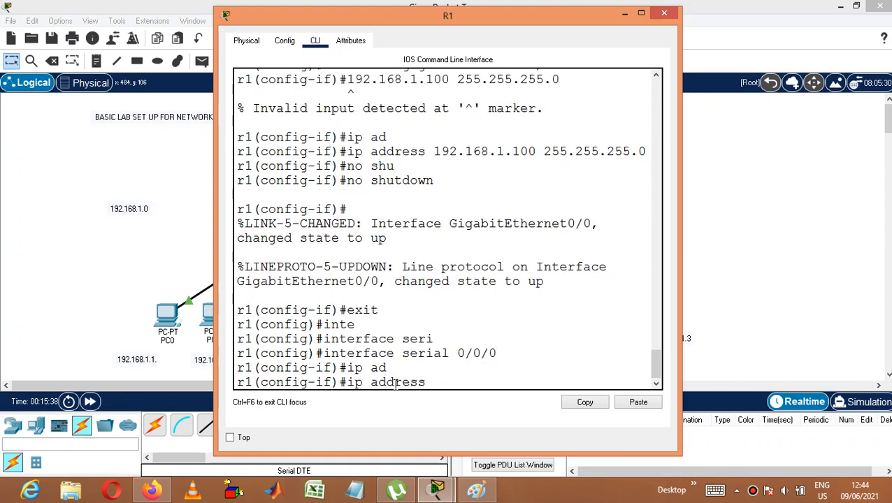
left_click(763, 140)
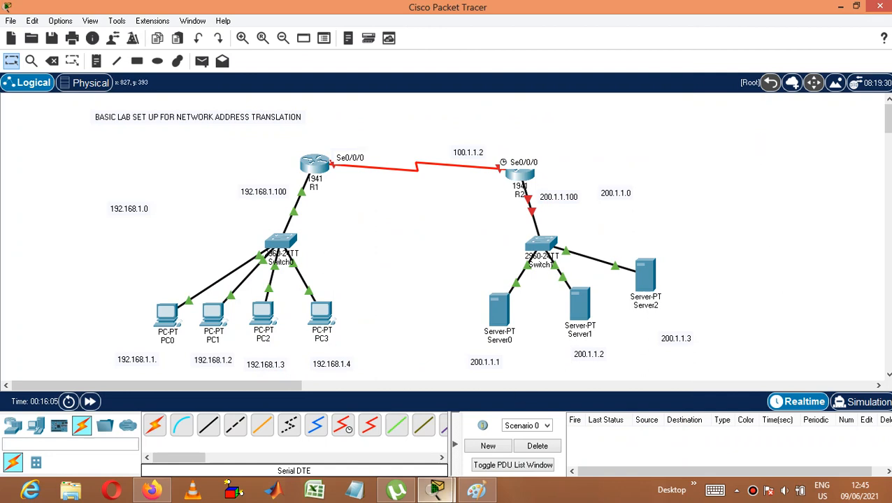
mouse_move(451, 498)
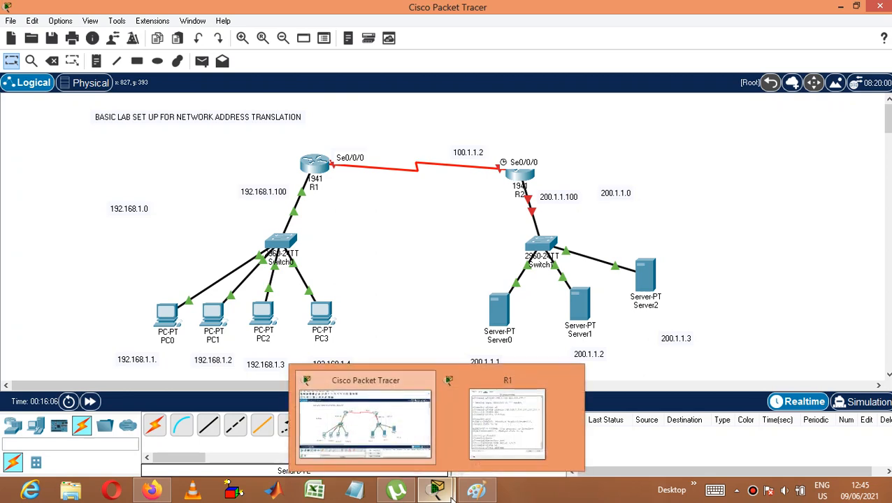
left_click(489, 448)
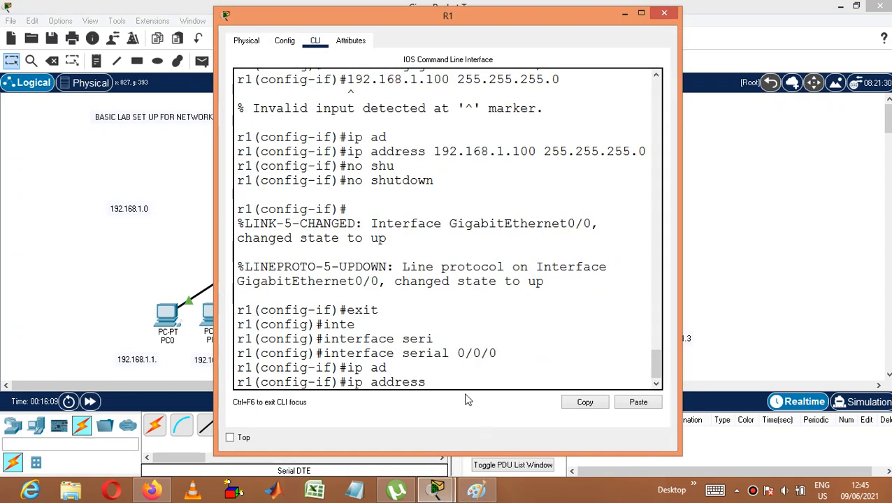
type("100.1.1.1 255.255.255.")
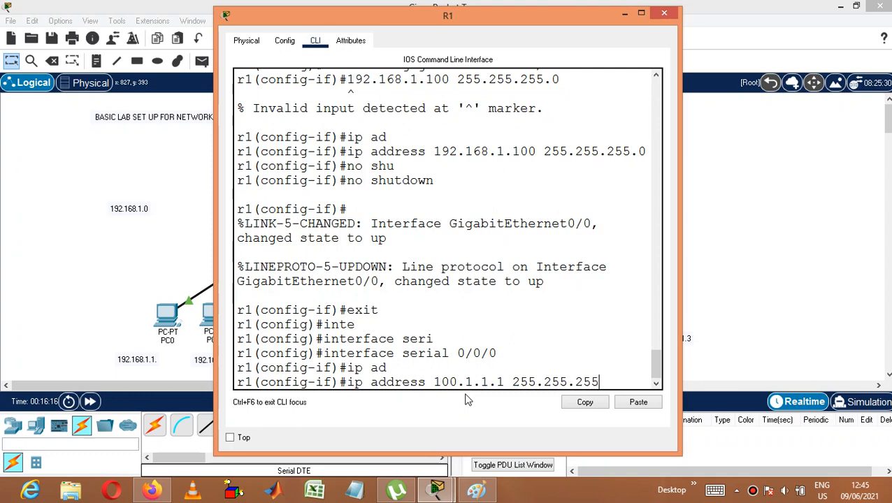
type("0")
key("Return")
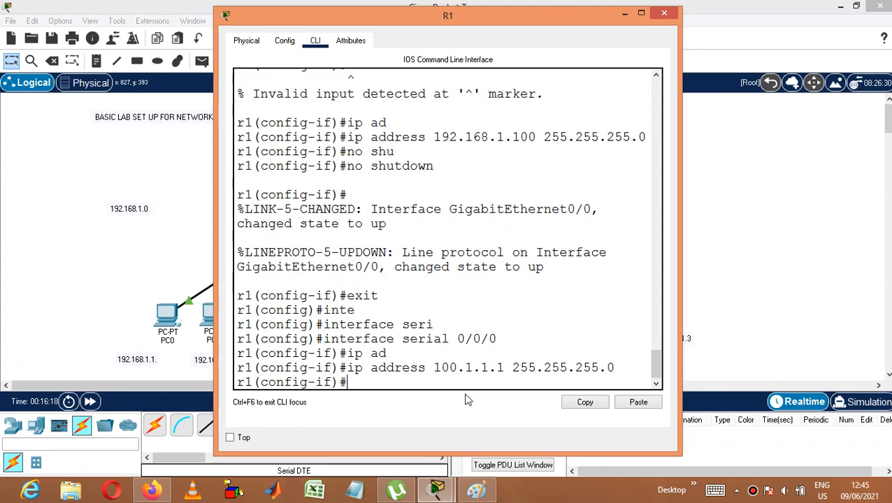
Step: Enable R1's serial 0/0/0 interface with no shutdown
type("no sh")
key("Tab")
key("Return")
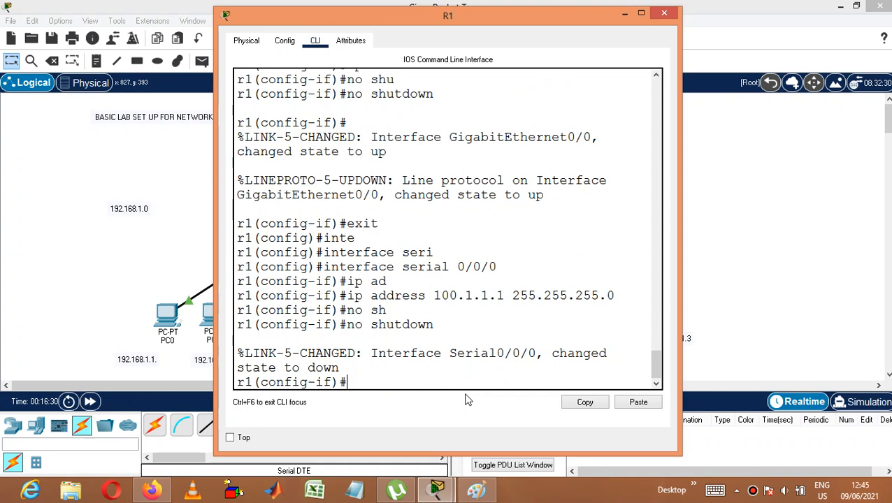
Step: Return R1 to global configuration mode and close its configuration window
type("exit")
key("Return")
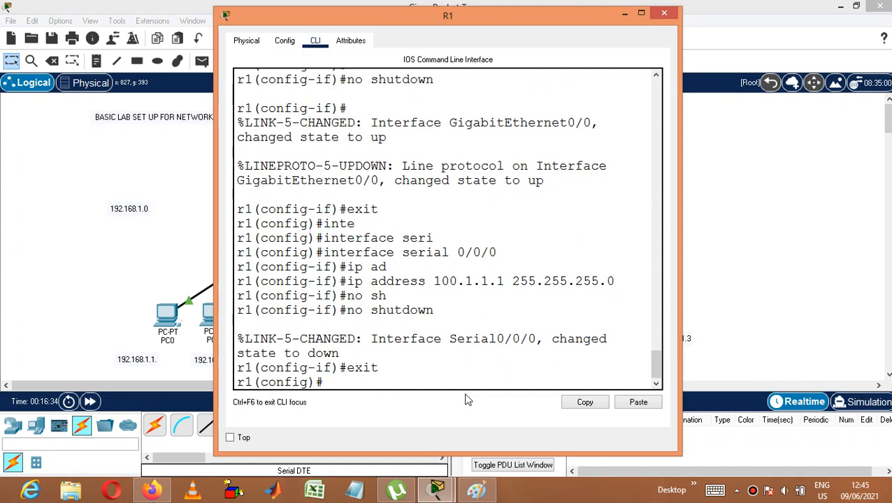
left_click(664, 13)
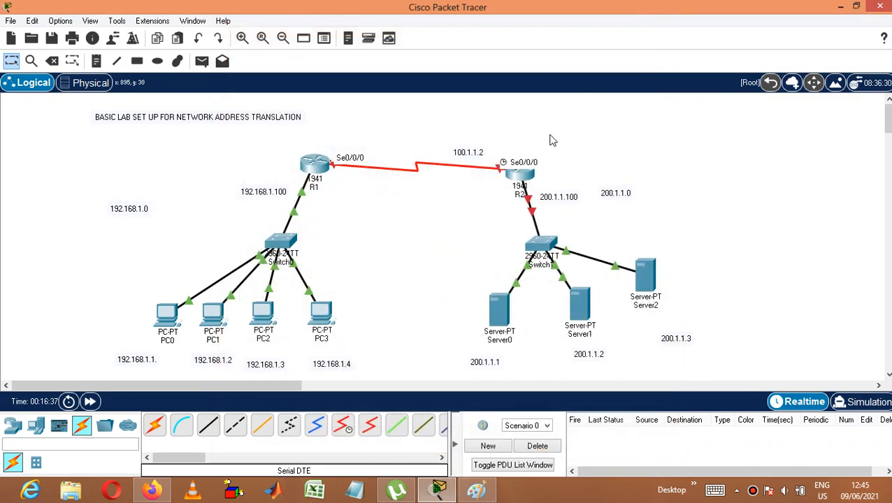
Step: Configure R2's GigabitEthernet0/0 with IP address 200.1.1.100 and mask 255.255.255.0, and turn the port on
left_click(521, 175)
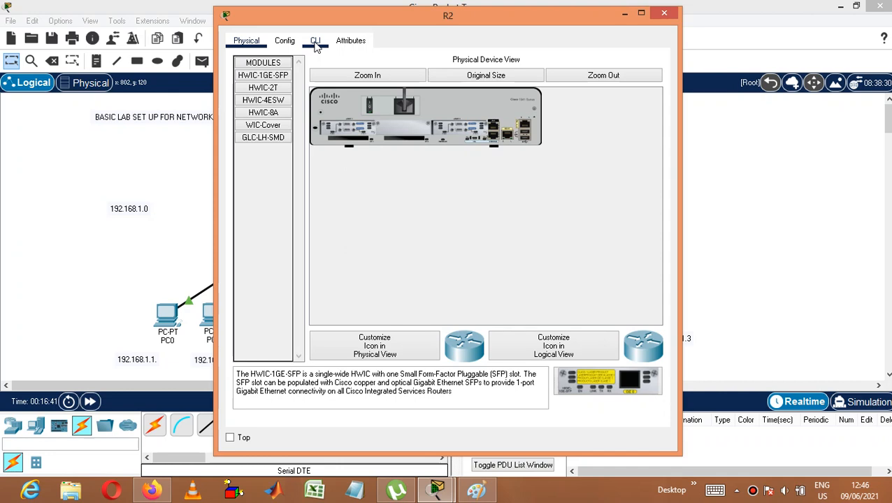
left_click(287, 42)
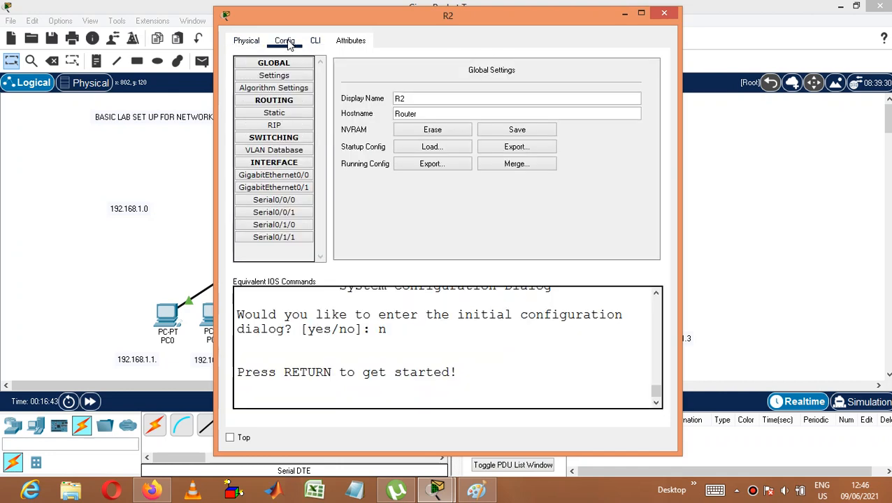
left_click(305, 177)
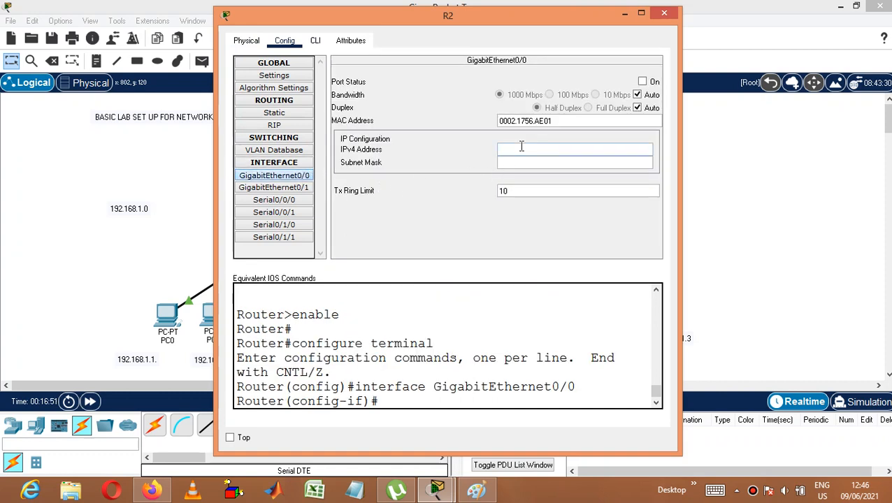
type("200.1.1.100")
left_click(524, 162)
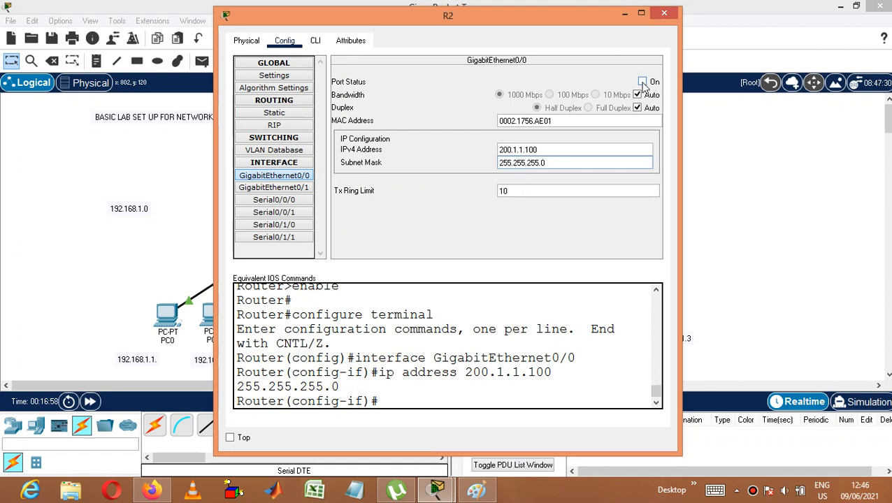
left_click(643, 82)
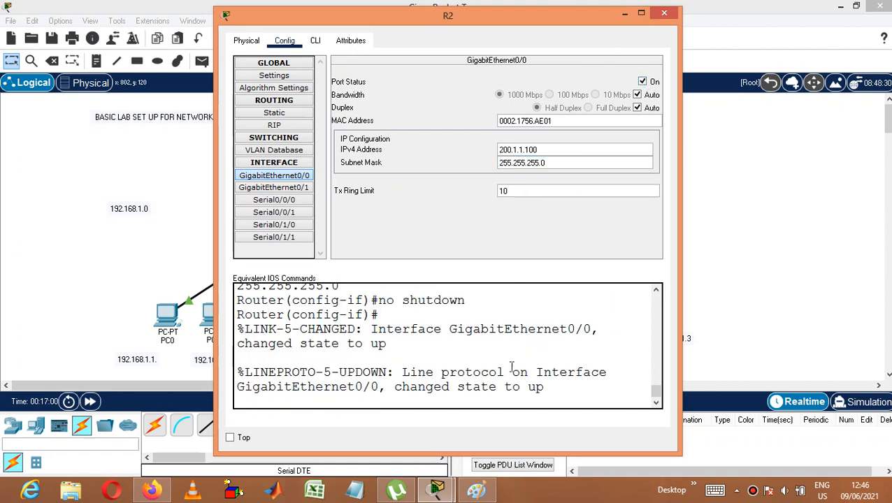
Step: Configure R2's Serial0/0/0 with IP address 100.1.1.2 and mask 255.0.0.0, turn the port on, and close R2's window
left_click(280, 200)
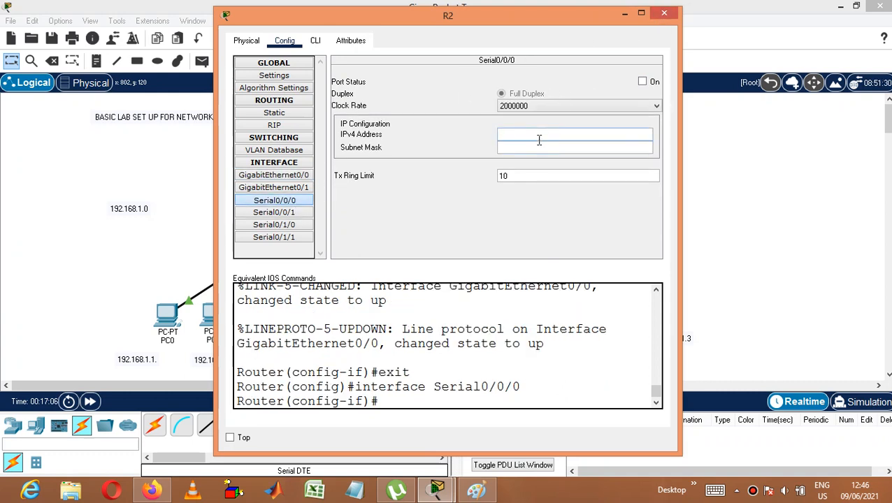
type("100.1.1.1")
key("BackSpace")
type(".2")
left_click(539, 149)
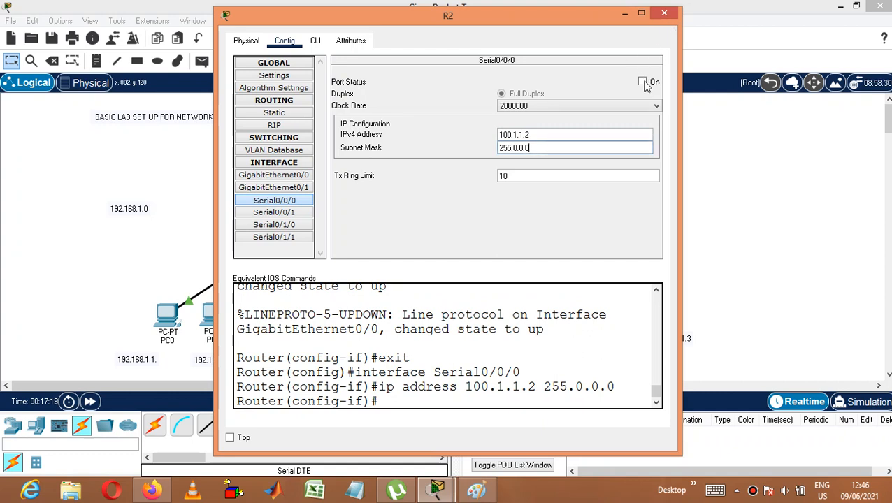
left_click(644, 82)
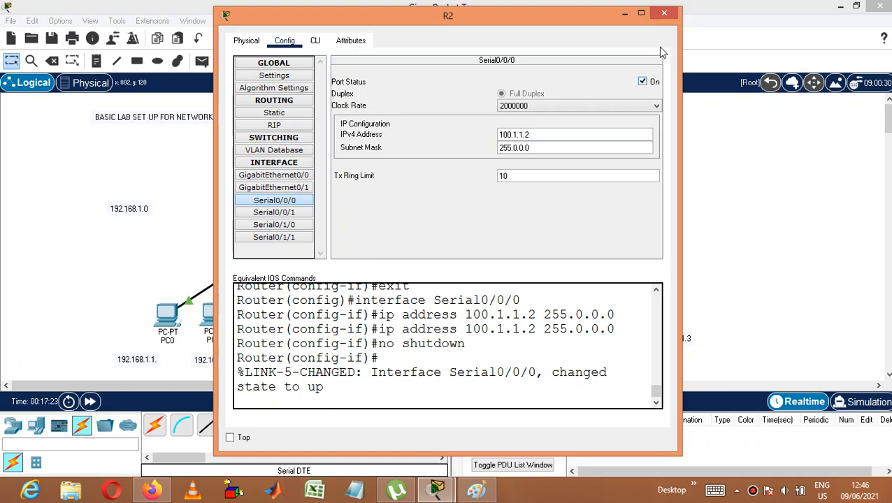
left_click(664, 14)
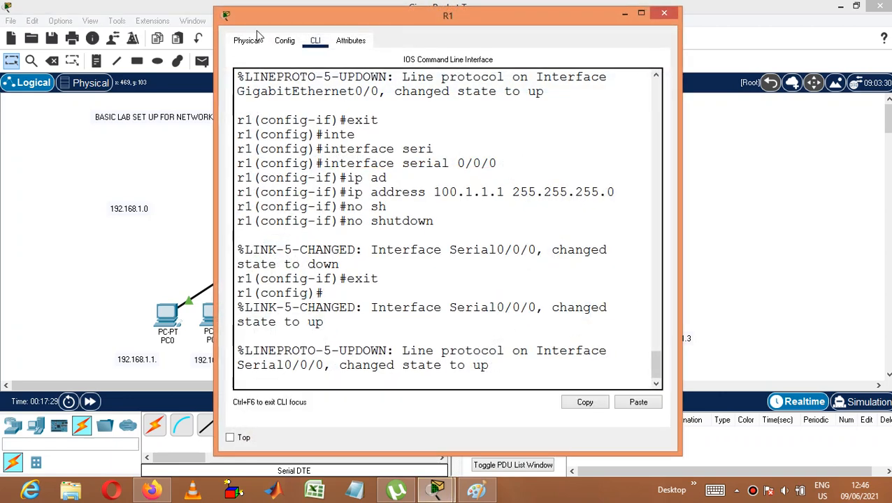
Step: Change the subnet mask of R1's Serial0/0/0 to 255.0.0.0 and close R1's window
left_click(280, 42)
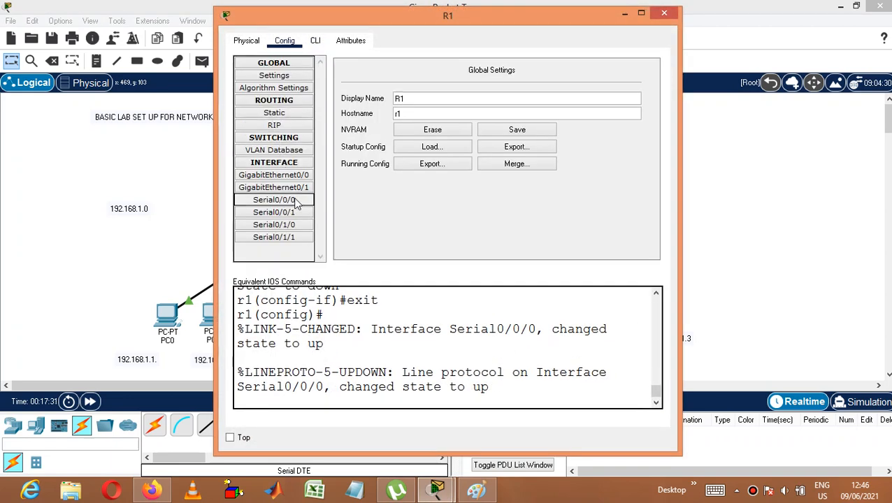
left_click(295, 202)
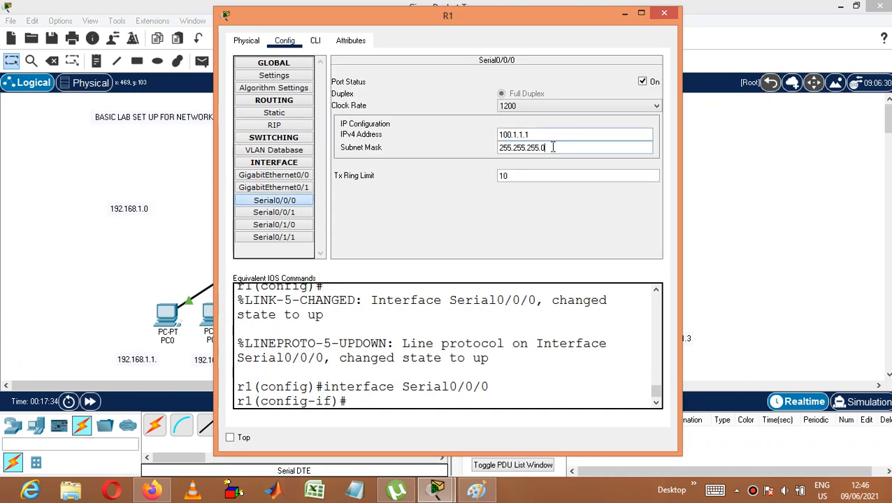
key("BackSpace")
key("BackSpace")
key("BackSpace")
key("BackSpace")
key("BackSpace")
key("BackSpace")
key("BackSpace")
key("BackSpace")
key("BackSpace")
key("BackSpace")
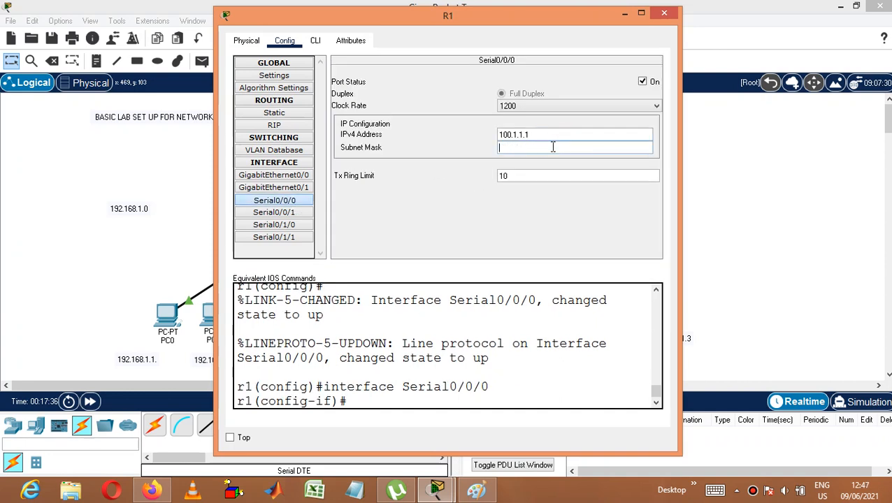
left_click(557, 134)
left_click(554, 147)
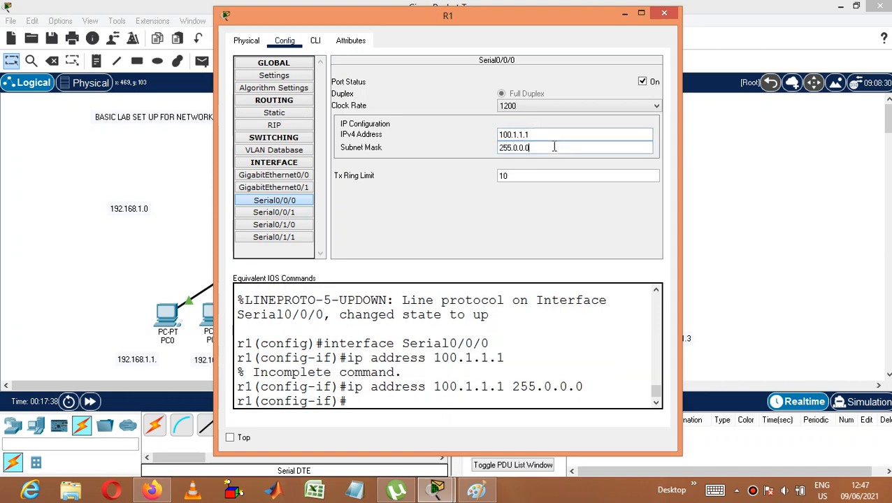
left_click(664, 14)
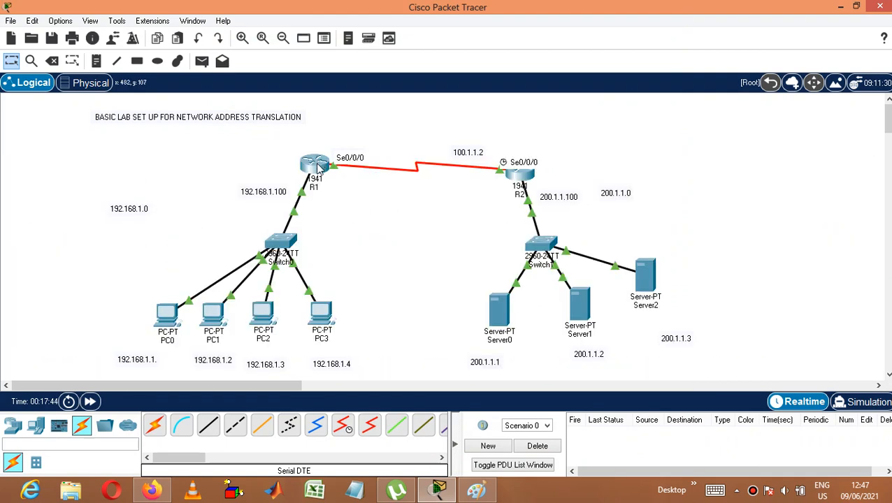
Step: Reposition router R1 up and away from the 100.1.1.1 note so that its address label is uncovered
mouse_move(318, 170)
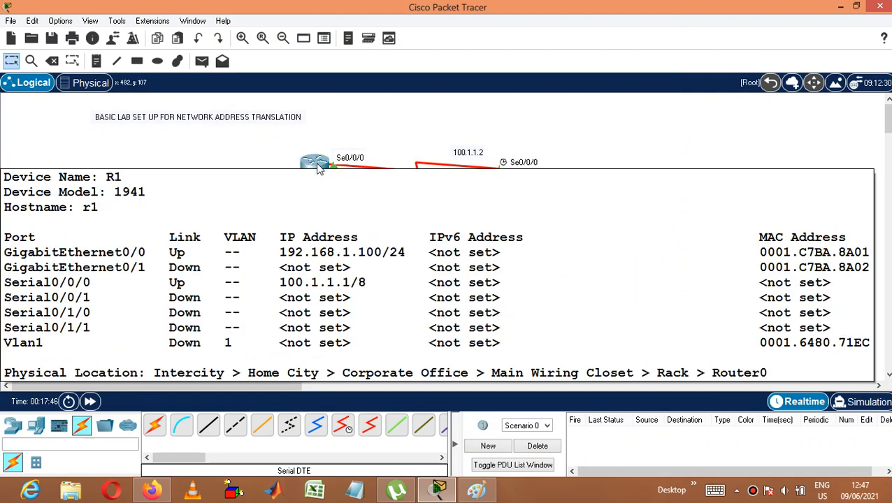
left_click_drag(319, 168, 315, 160)
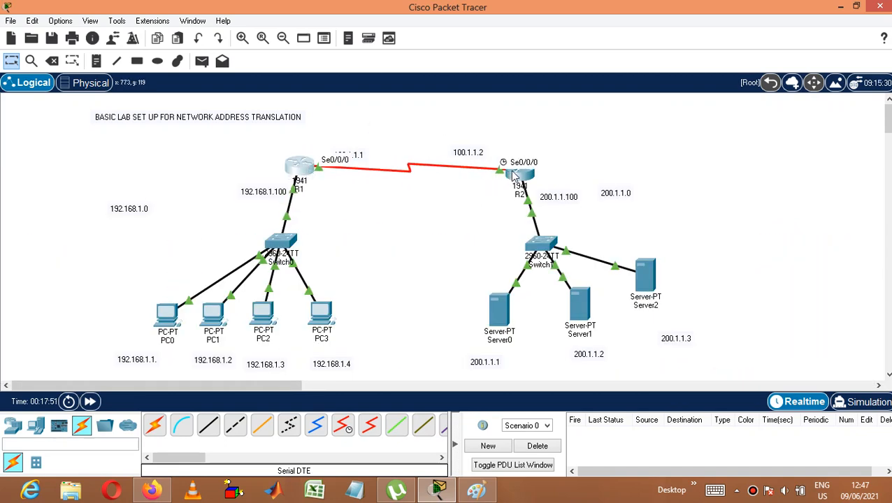
mouse_move(516, 176)
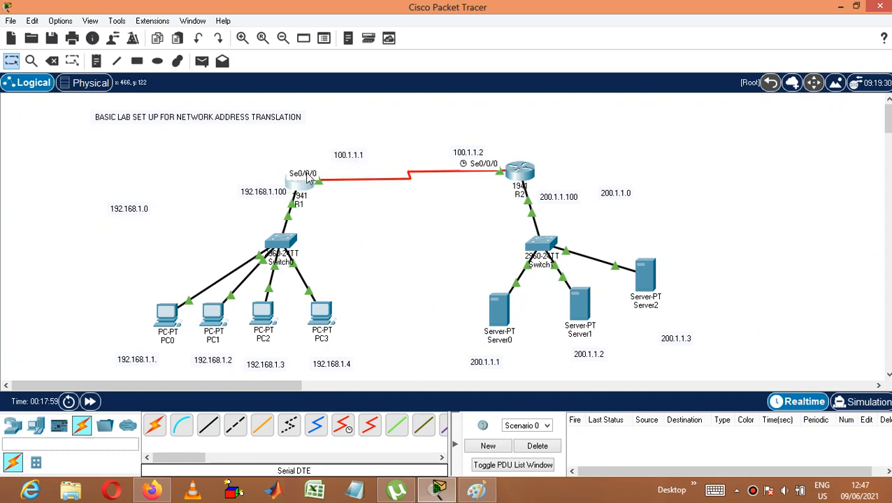
left_click_drag(306, 164, 286, 154)
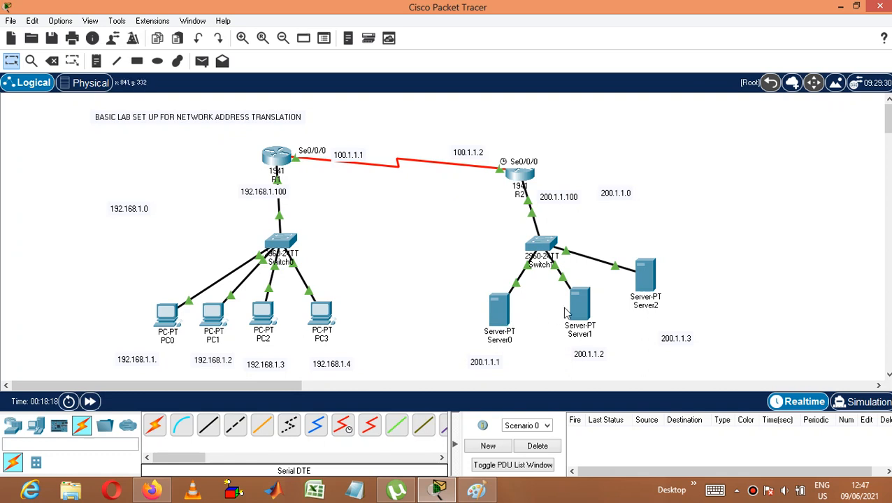
Step: Place a note reading google.com below Server0's address label
left_click(97, 62)
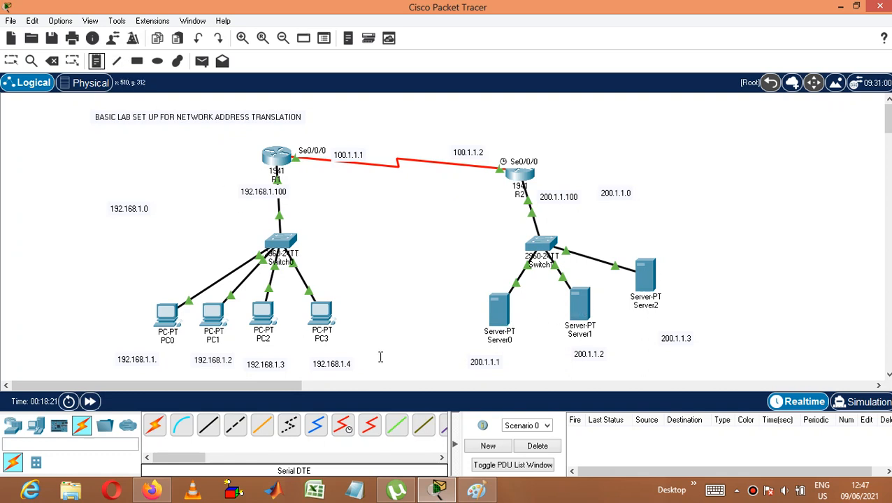
left_click(458, 379)
type("goog")
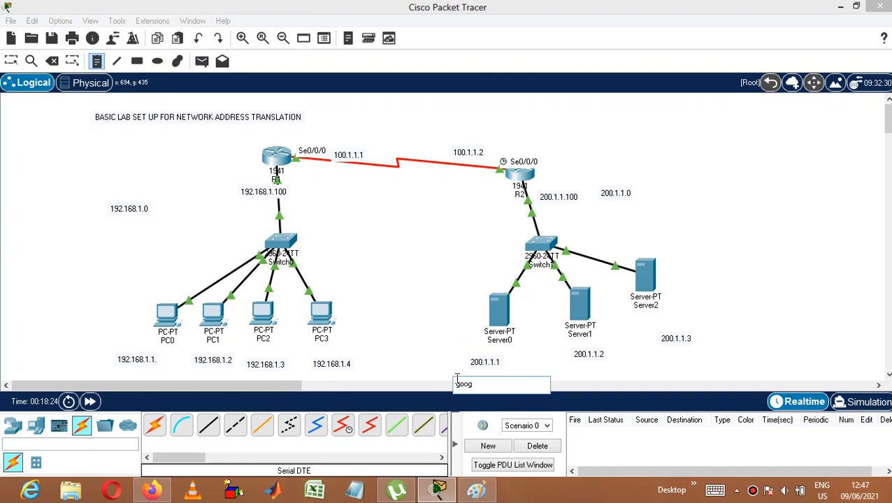
type("e.com")
Step: Add a yahoo note below Server1's address and a facebook note beside Server2
left_click(563, 365)
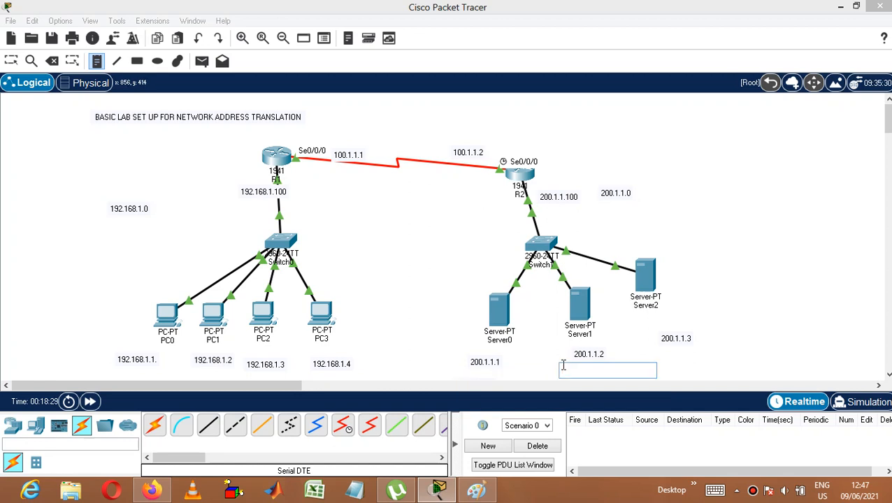
type("ahoo")
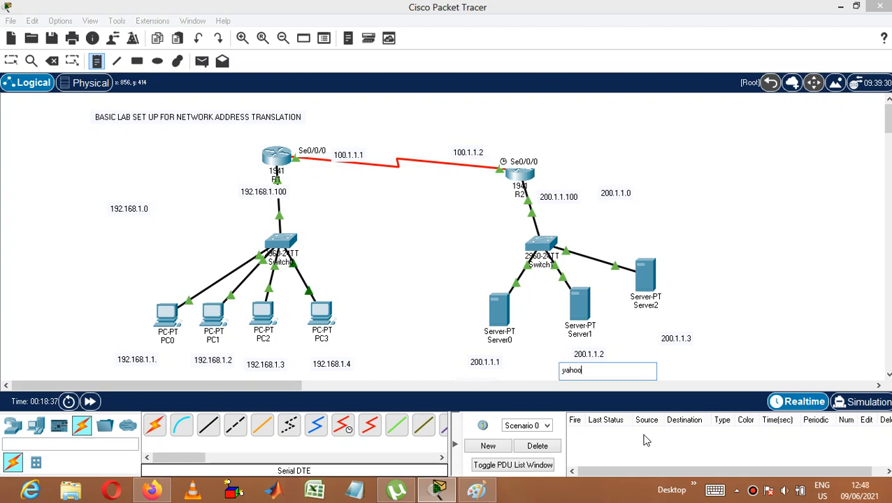
left_click(718, 316)
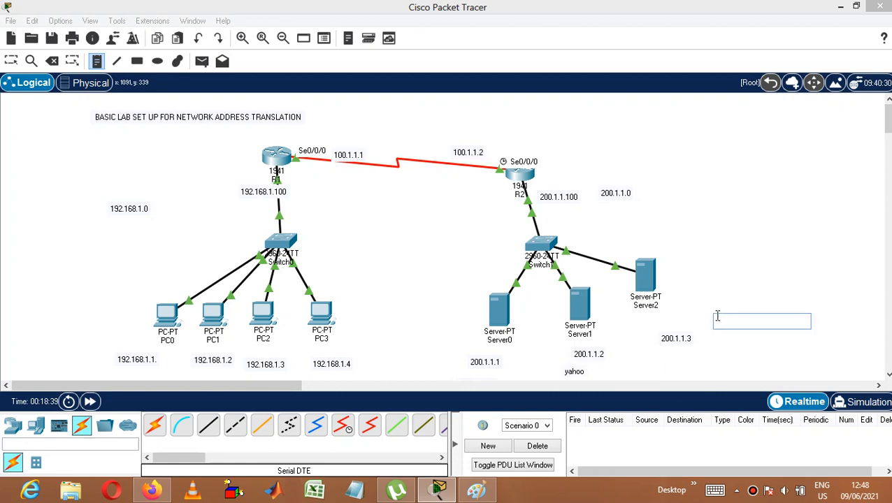
type("facebook")
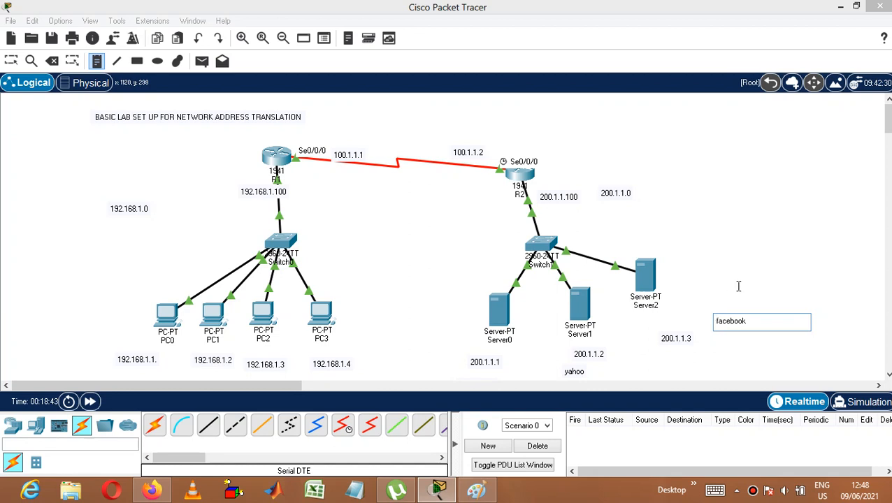
left_click(737, 287)
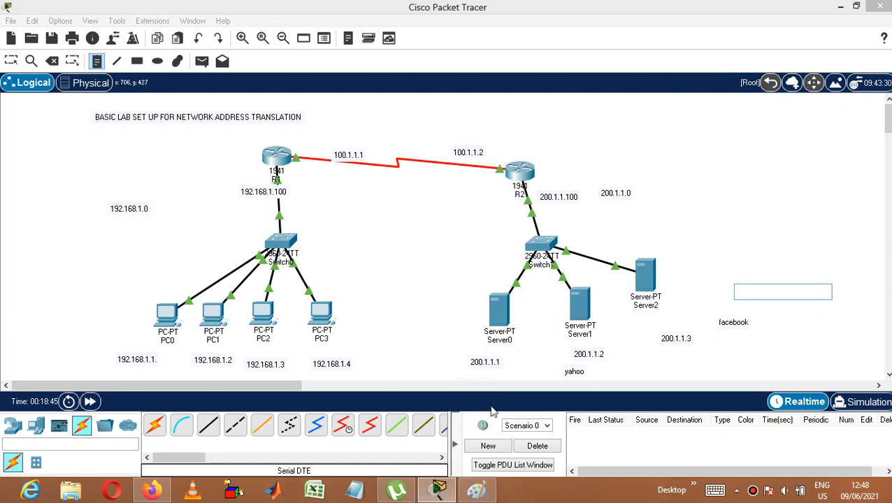
left_click(889, 375)
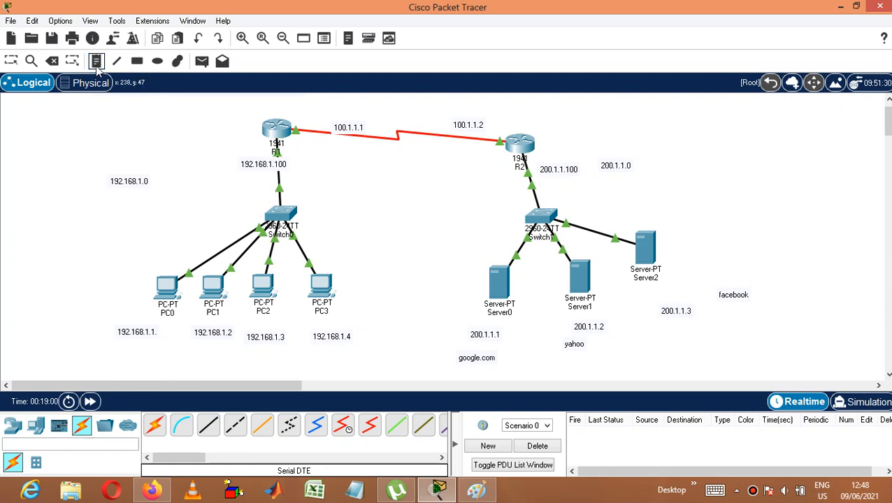
Step: Add the note NHCE -BLR below the 192.168.1.0 network label and leave note placement
left_click(147, 214)
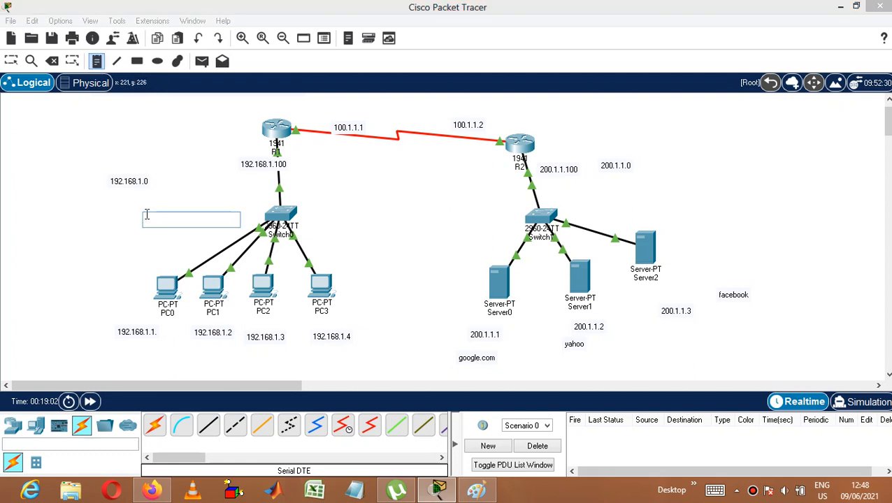
type("nh")
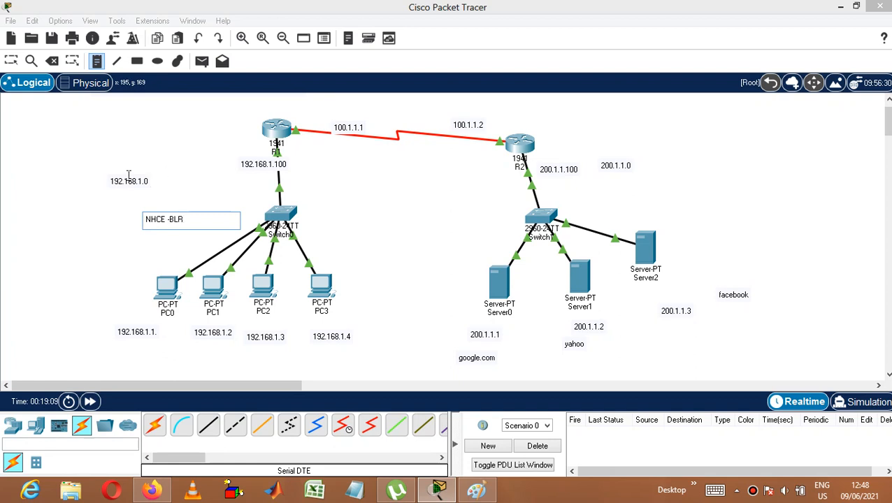
left_click(96, 244)
left_click(93, 246)
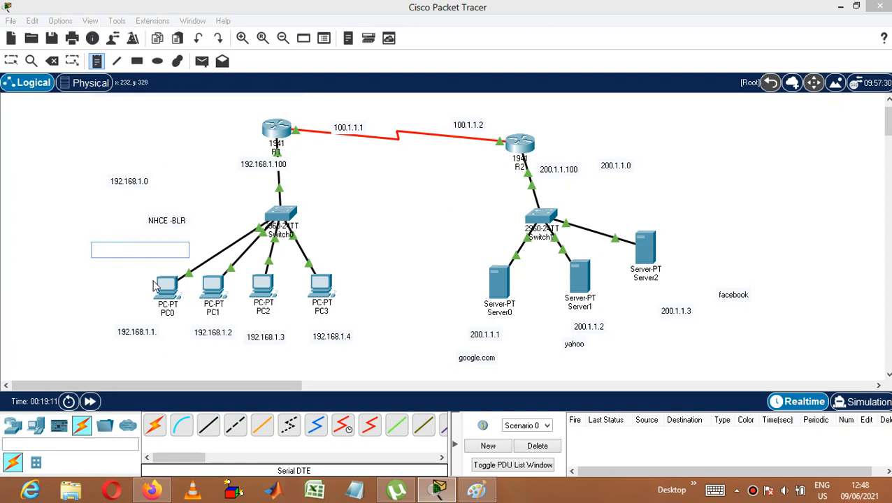
key("Escape")
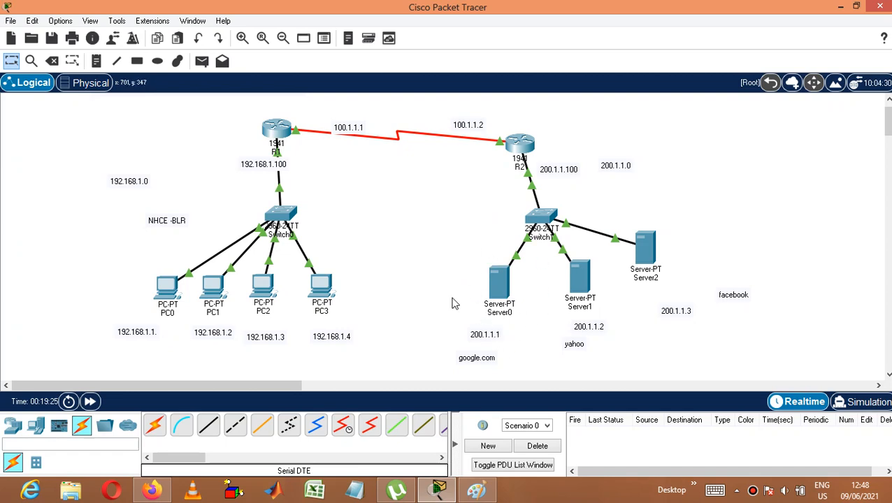
Step: Examine router R1's summary of port states and IP addresses
mouse_move(278, 135)
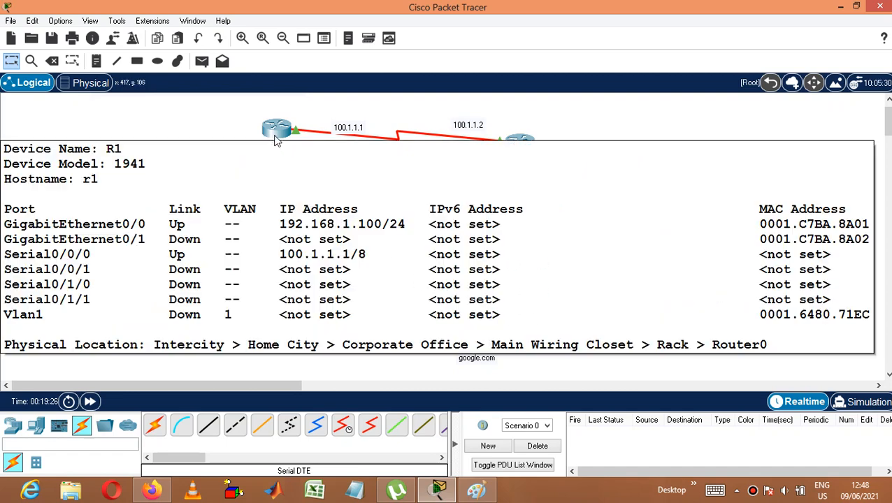
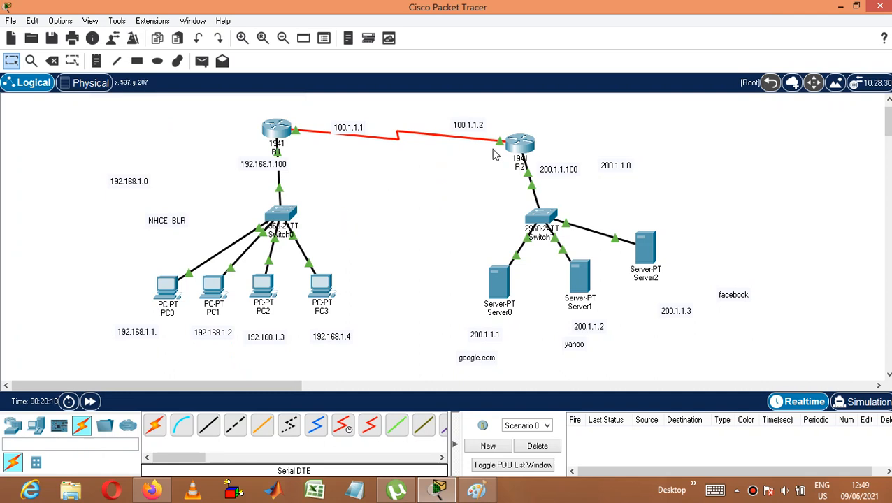
Step: Rename router R2 as ISP ROUTER and move it up and outward to level it with R1
left_click(520, 165)
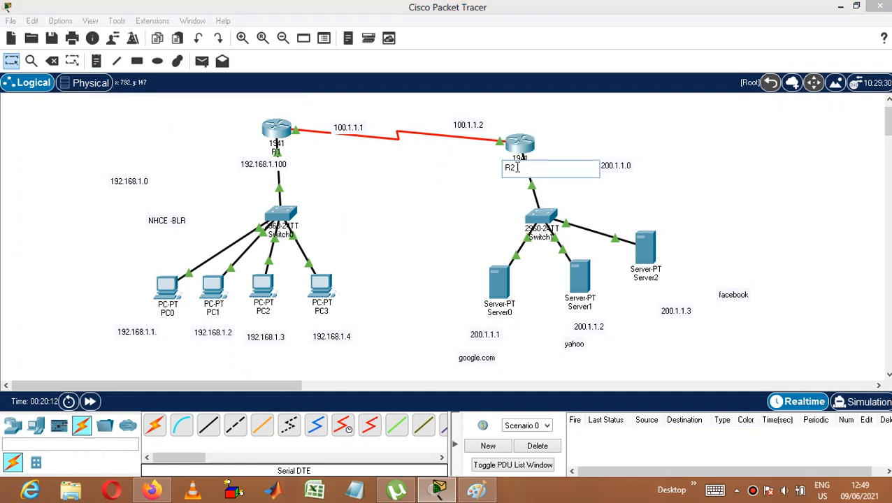
key("BackSpace")
key("BackSpace")
type("ISP ROUTER")
left_click(665, 140)
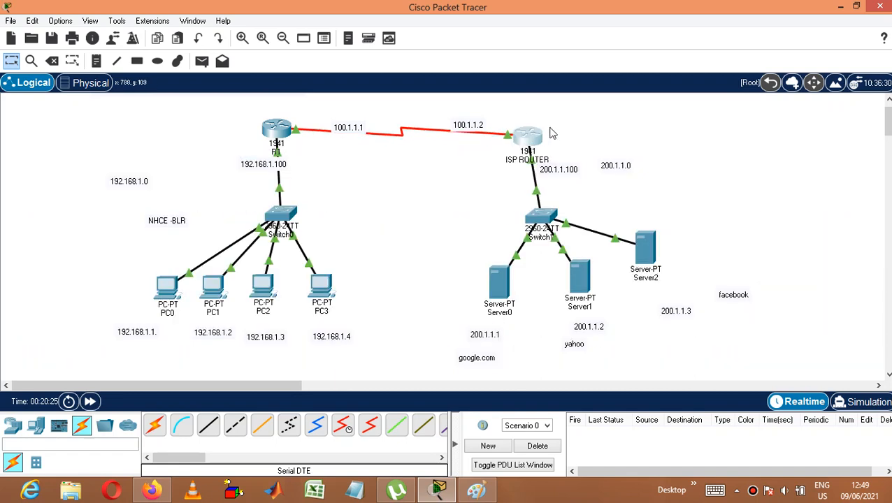
left_click_drag(514, 149, 552, 132)
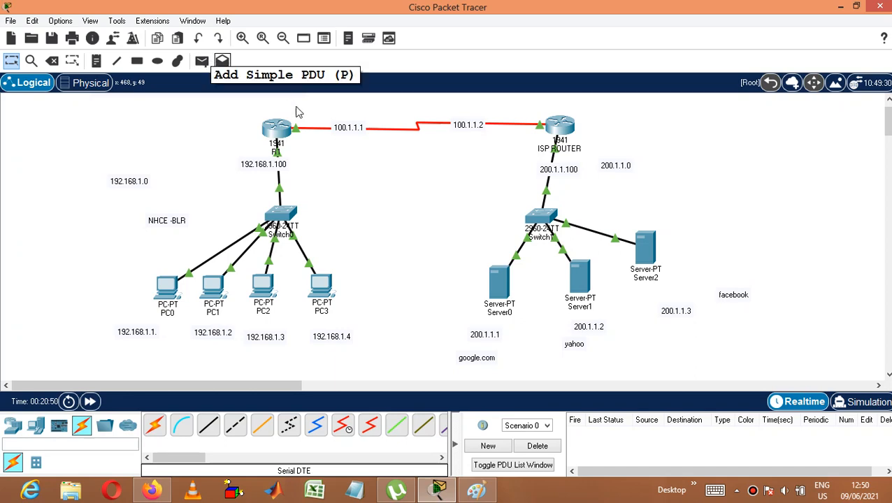
Step: Test connectivity by sending simple PDUs from PC0 to Server0 and from PC1 to Server1
mouse_move(281, 136)
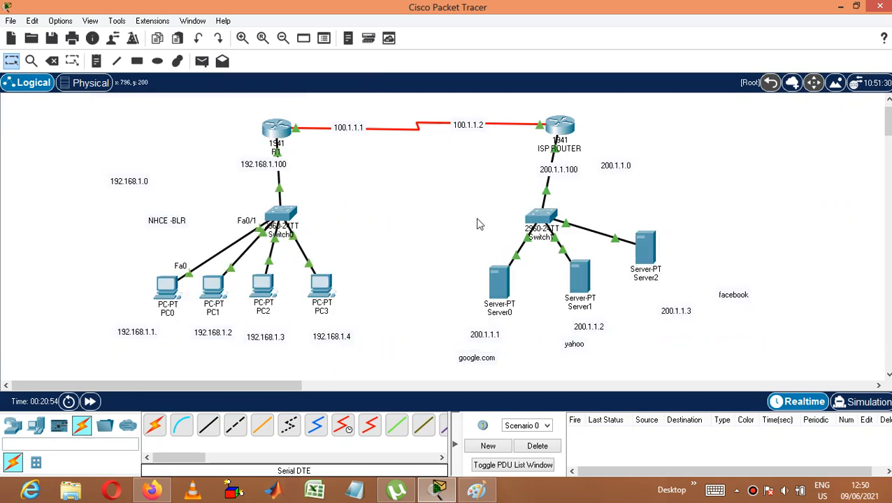
left_click(202, 61)
left_click(177, 287)
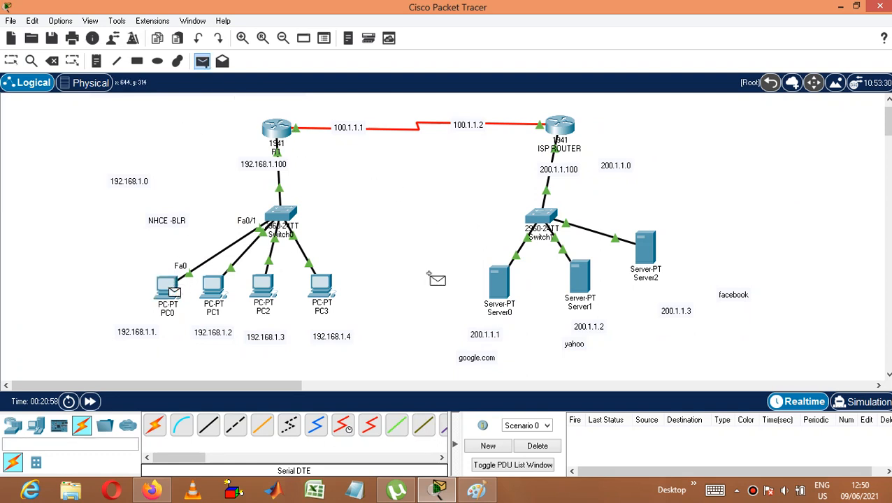
left_click(499, 287)
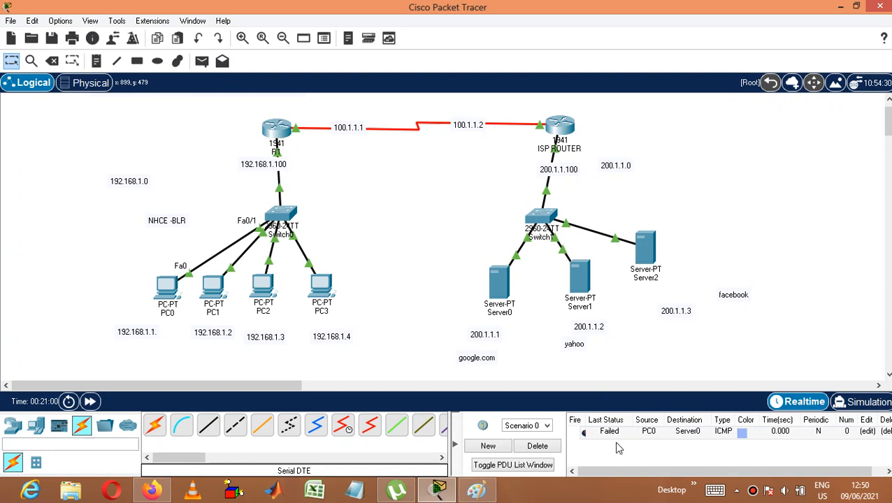
left_click(201, 61)
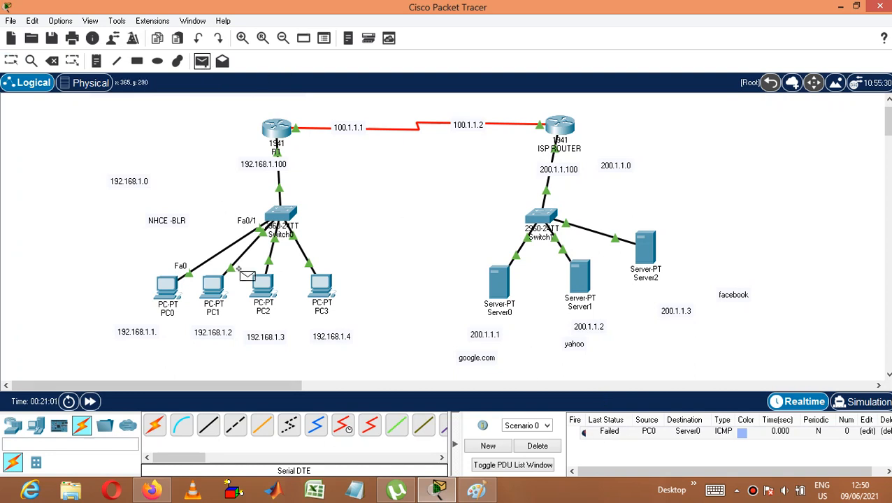
left_click(214, 286)
left_click(570, 294)
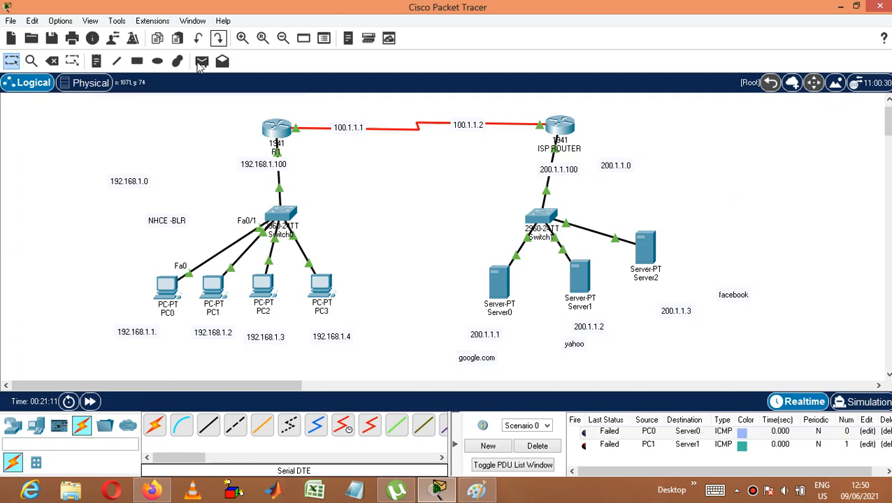
Step: Add a note reading DEFAULT ROUTING above router R1
left_click(97, 61)
left_click(262, 107)
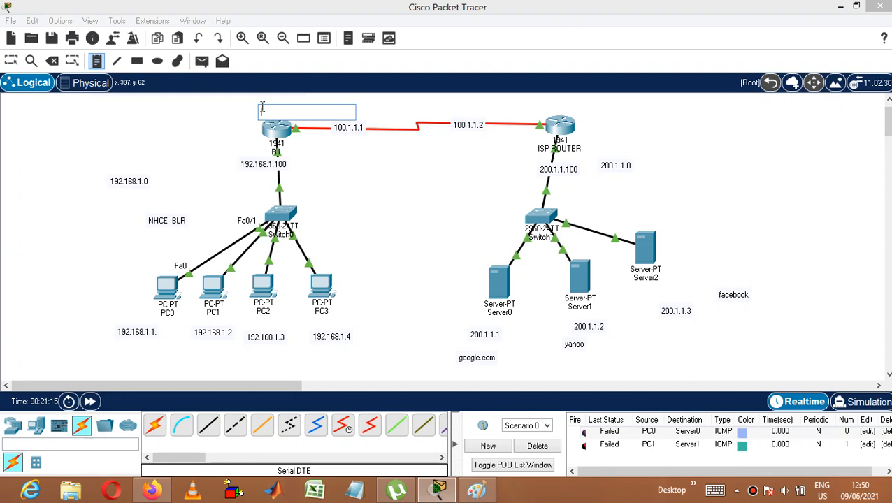
type("DEFAULT")
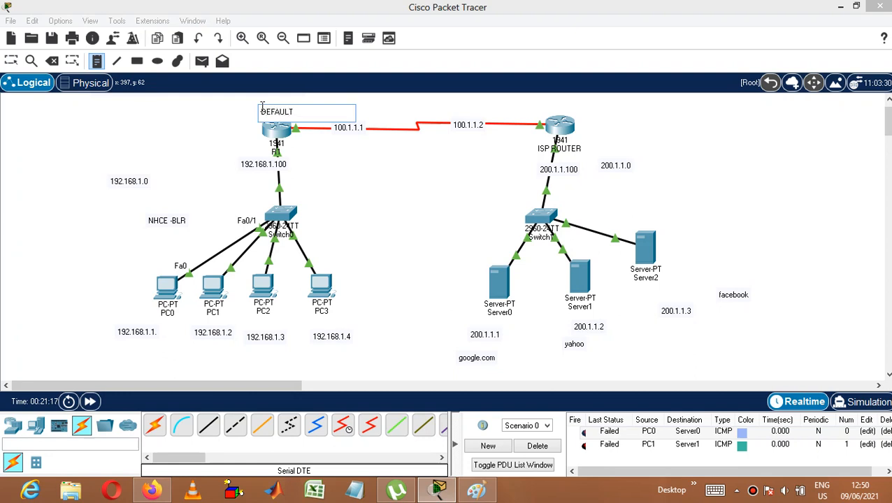
type(" ROUTING")
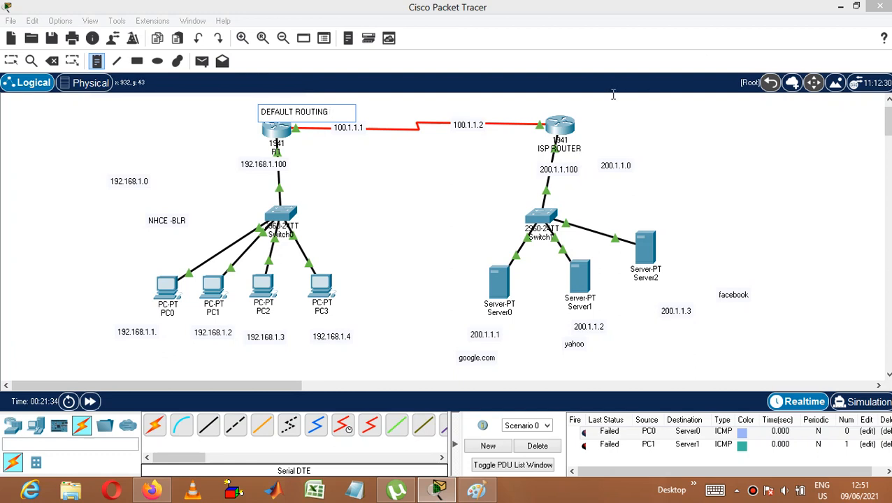
Step: Add a note reading STATIC ROUTING above the ISP router and leave note placement
left_click(571, 105)
type("ST")
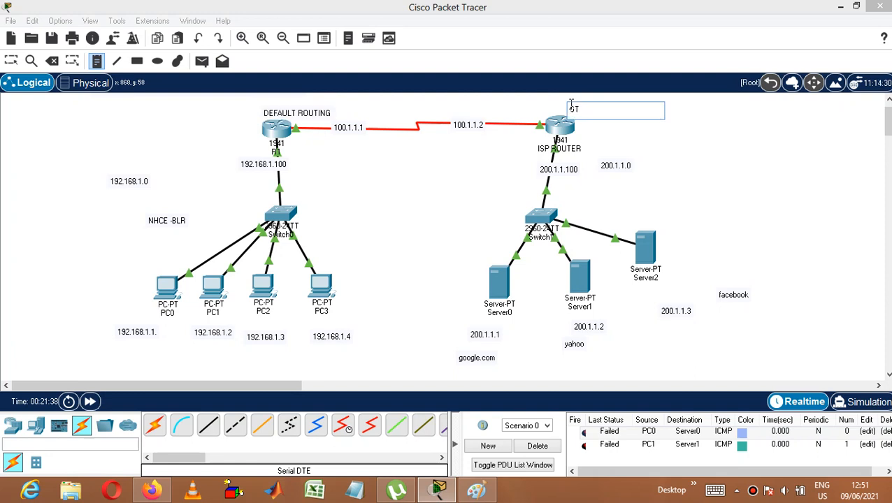
type("ATIC ROUTING")
left_click(691, 149)
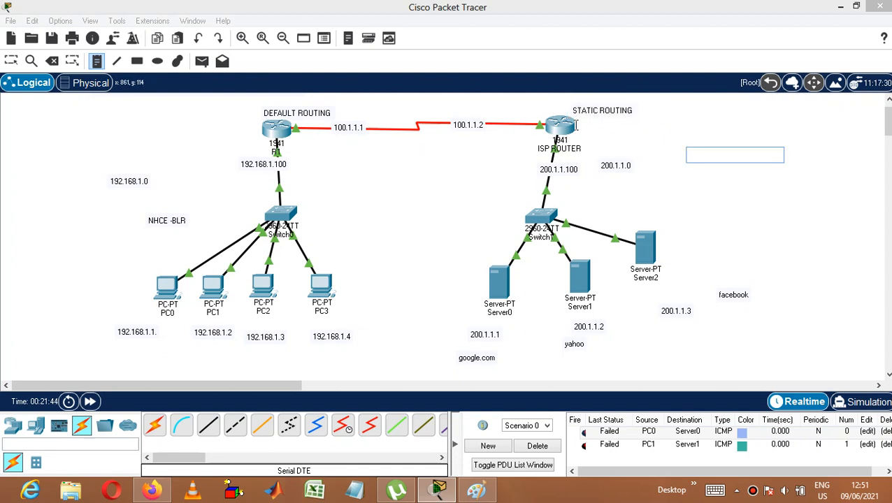
key("Escape")
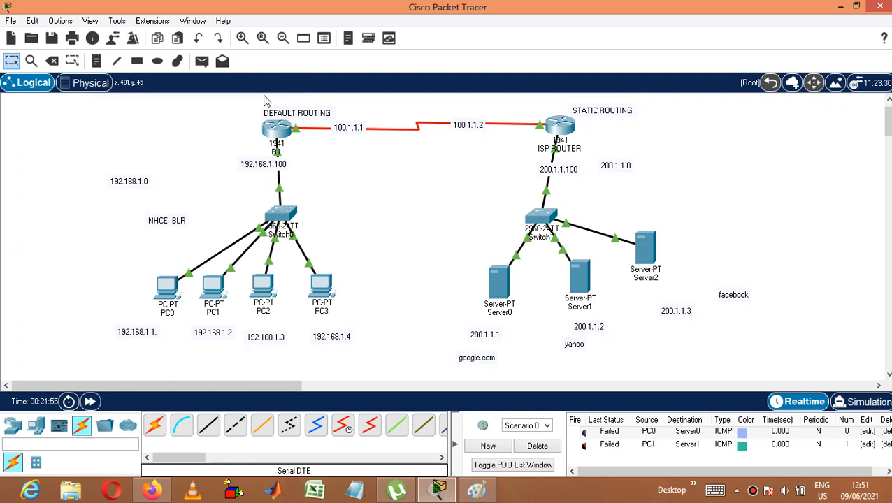
Step: Open R1's command line and exit interface configuration to global configuration mode
left_click(276, 132)
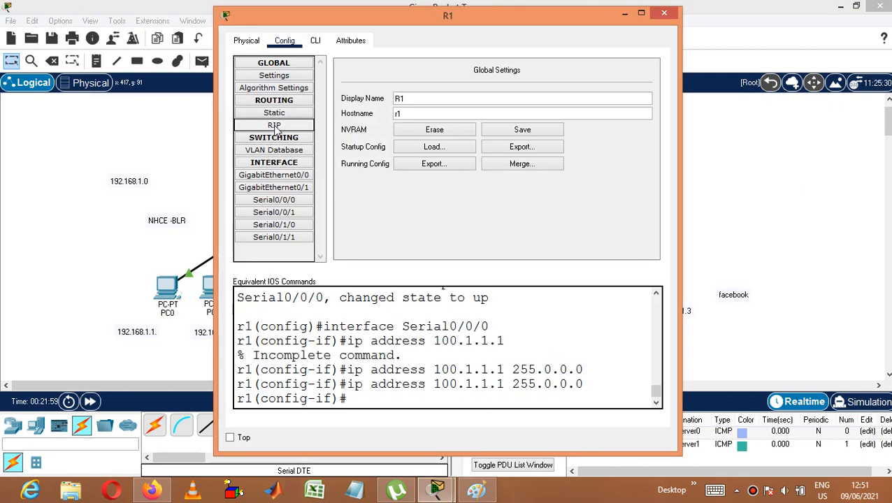
left_click(315, 41)
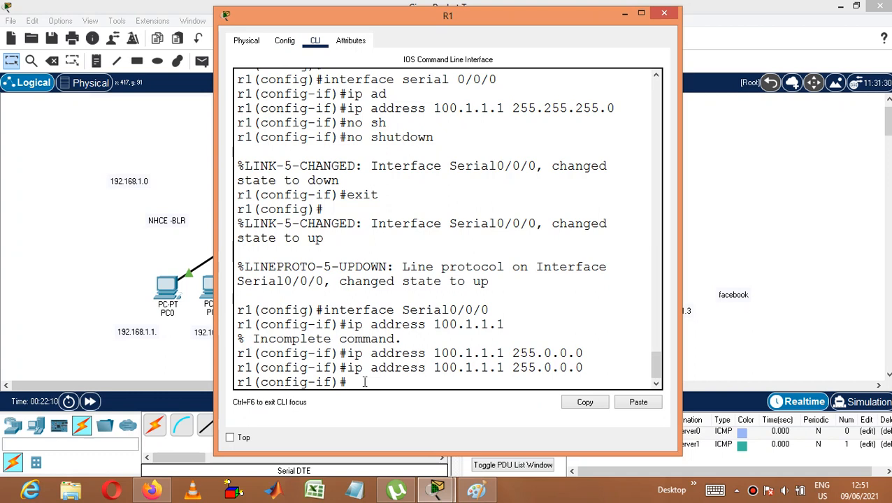
type("EXIT")
key("Return")
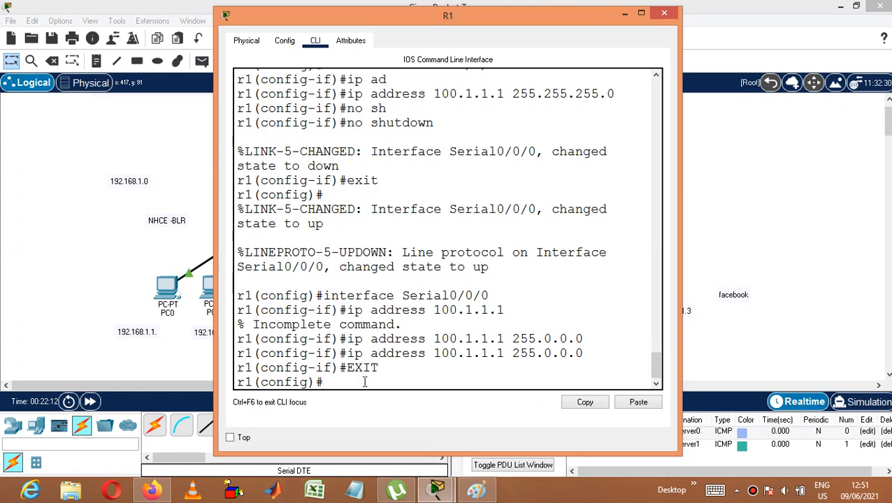
Step: Configure R1's default route 0.0.0.0 0.0.0.0 with next hop 100.1.1.2 and close the router window
type("ip route 0")
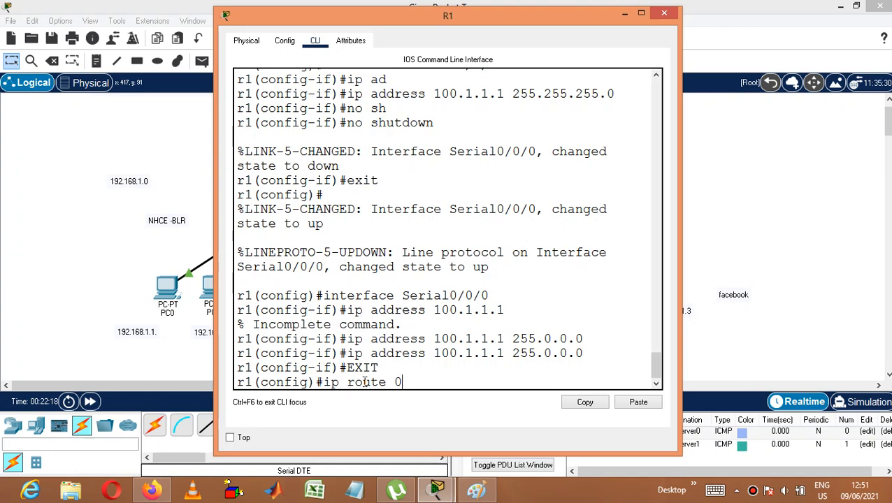
type(".0.0.0 0.0.0.0")
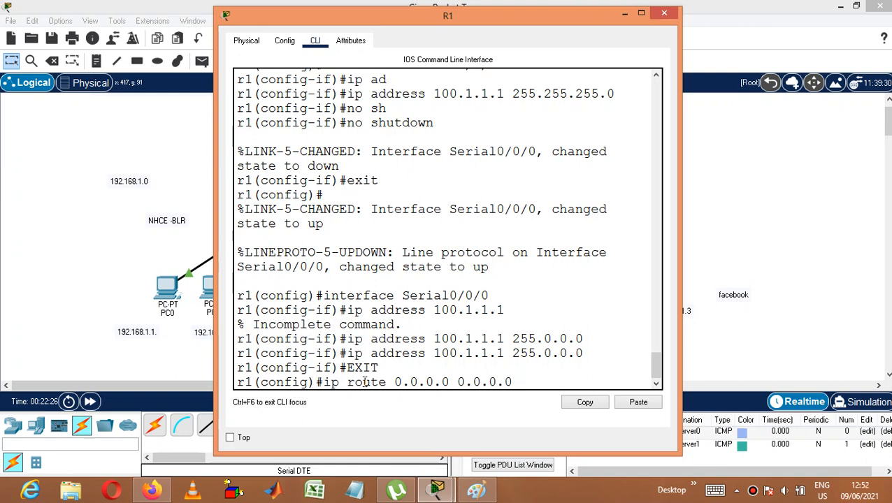
type(" 100.1.1.2")
key("Return")
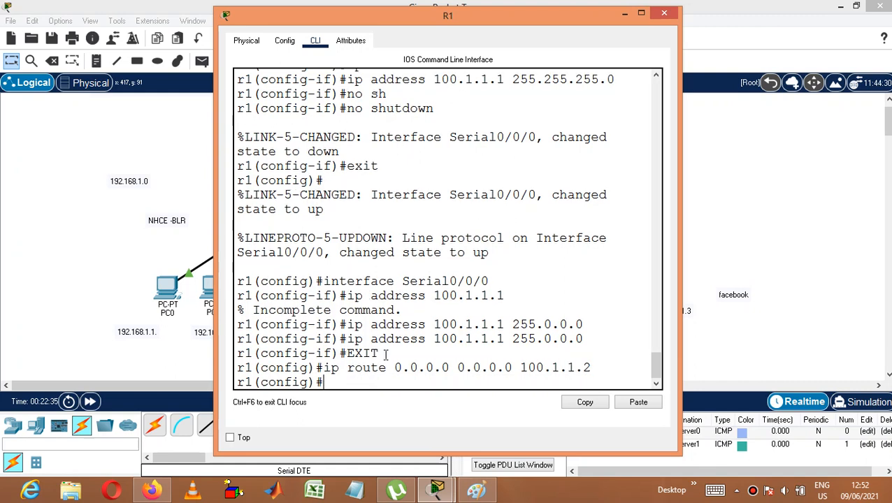
left_click(665, 13)
Step: Open the ISP router's command line and exit interface configuration to global configuration mode
left_click(553, 127)
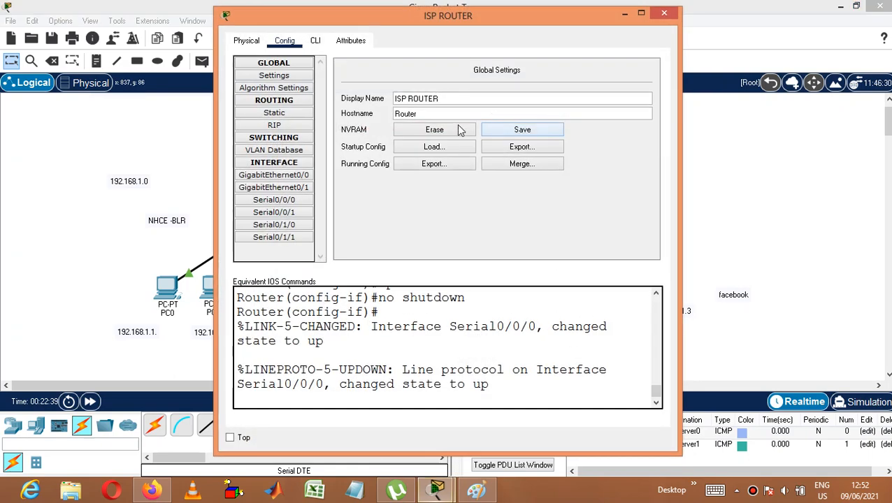
left_click(316, 42)
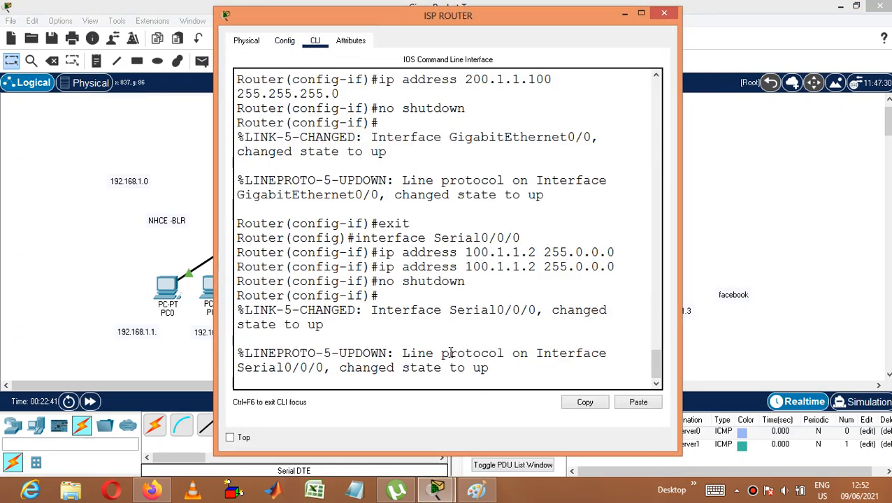
key("Return")
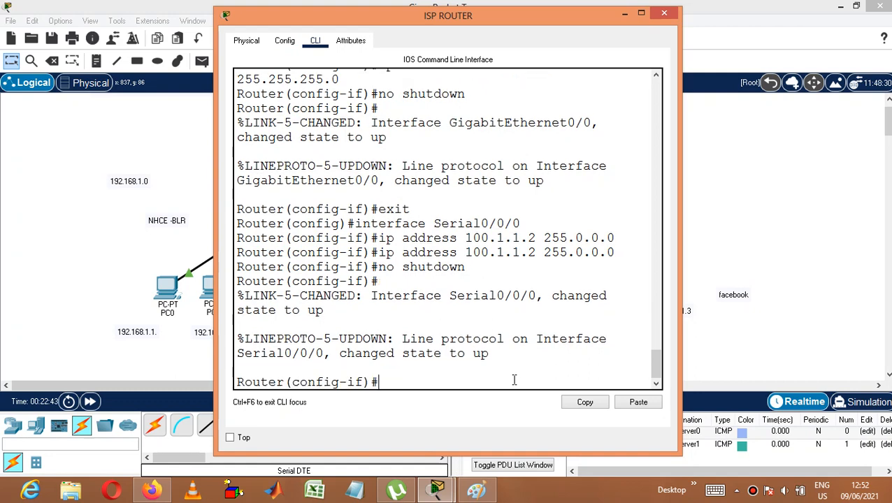
type("exit")
key("Return")
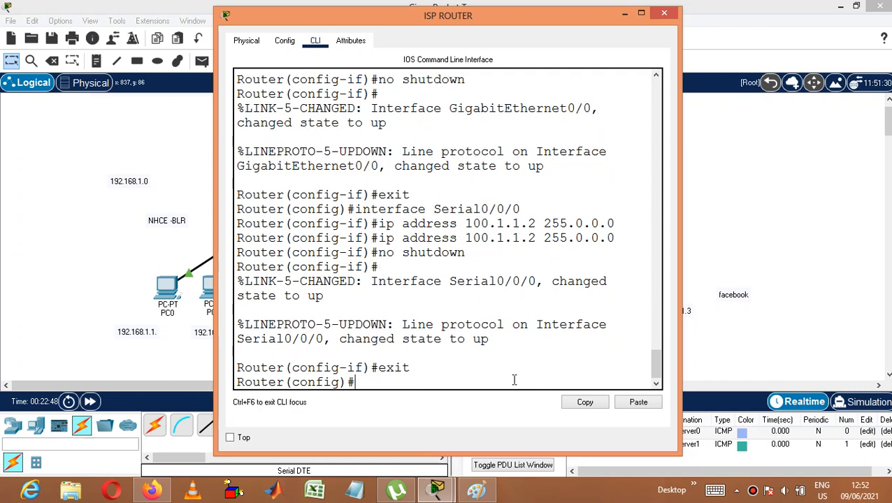
Step: Configure the ISP router's static route to 50.1.1.0 255.255.255.0 via 100.1.1.1 and close the router window
type("ip route 5")
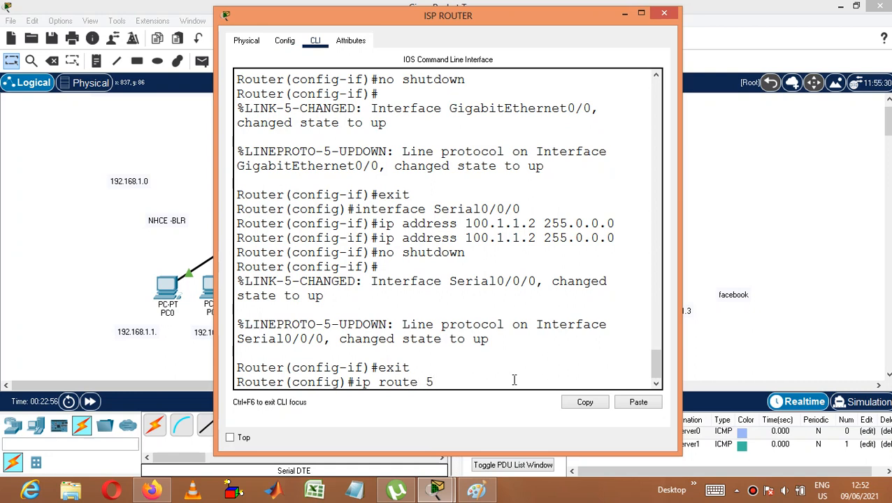
type("0.1.1.0")
type("255.255.255.")
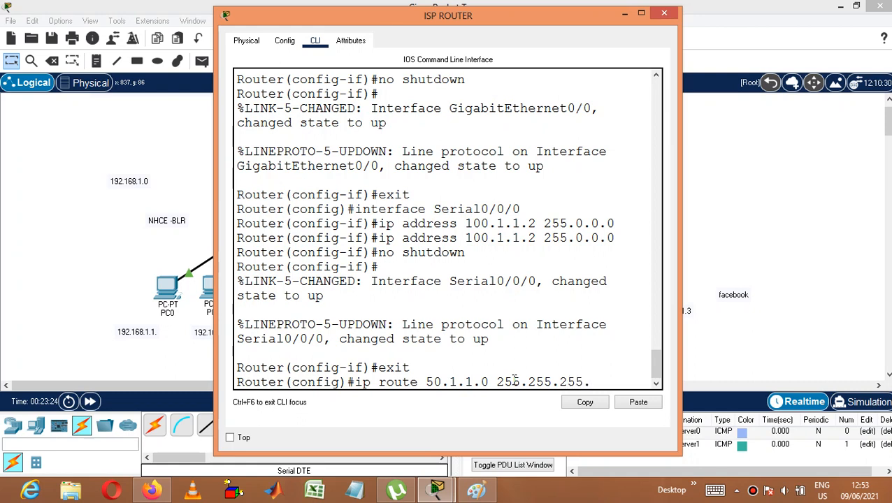
type("0 100.1.1.1")
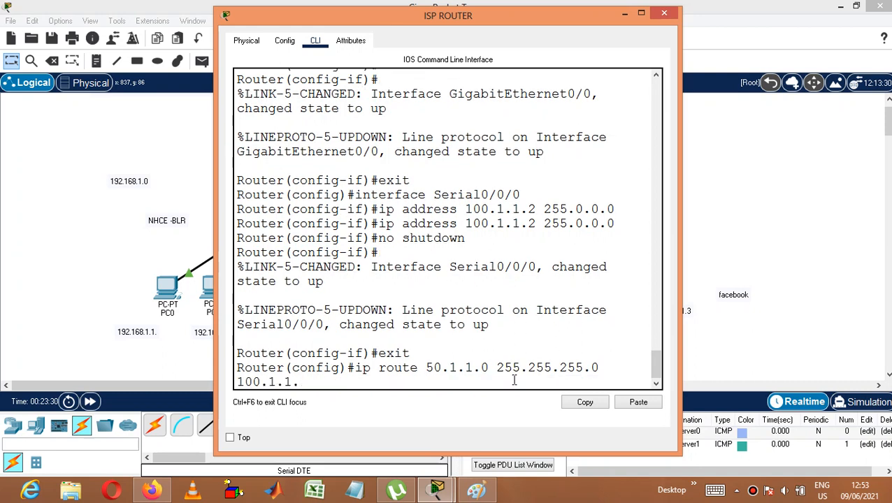
key("Return")
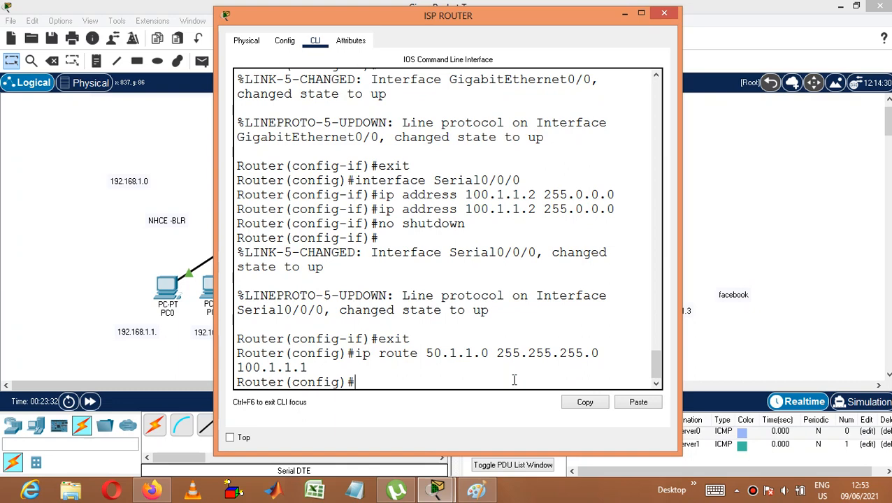
left_click(665, 14)
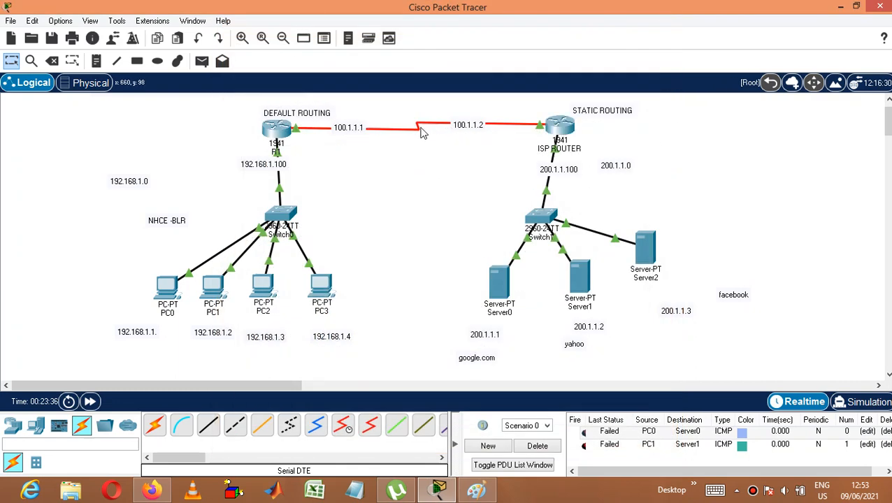
Step: Reopen R1's command line and exit global configuration to privileged EXEC mode
left_click(277, 130)
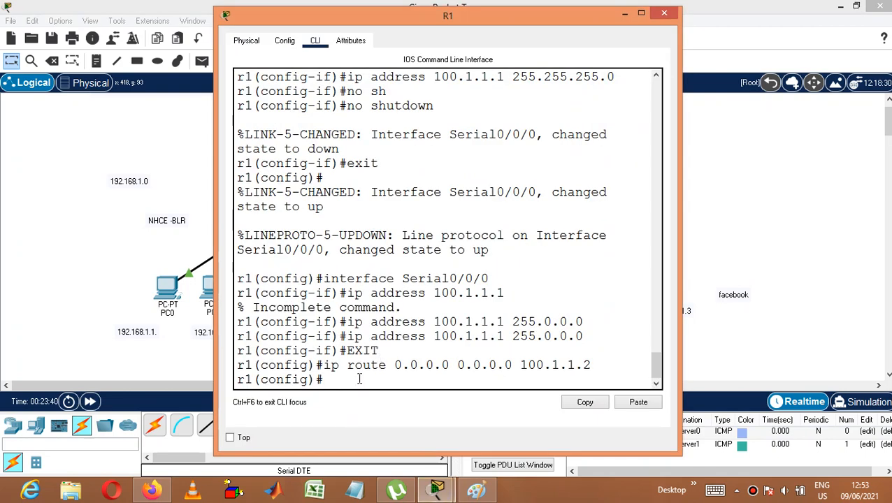
type("exit")
key("Return")
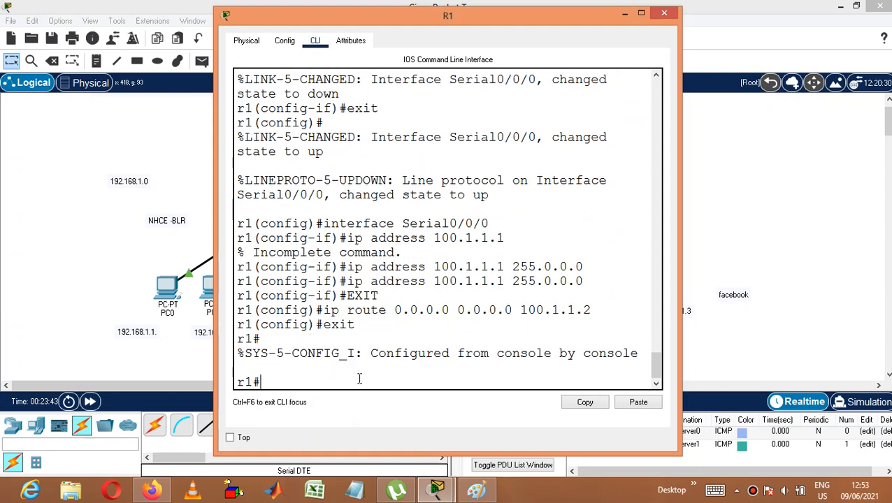
Step: Display R1's routing table with sh ip route and widen the router window to examine its entries
type("ip sh rout")
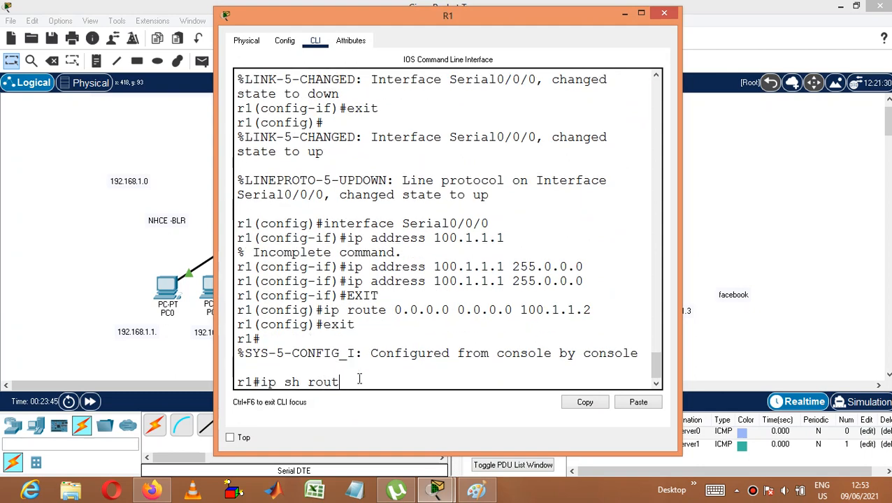
type("e")
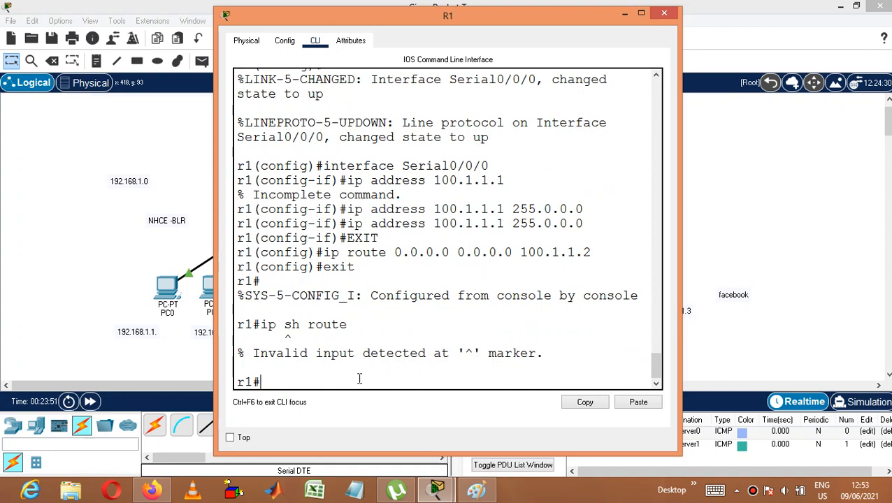
type("sh ip rou")
key("Tab")
key("Return")
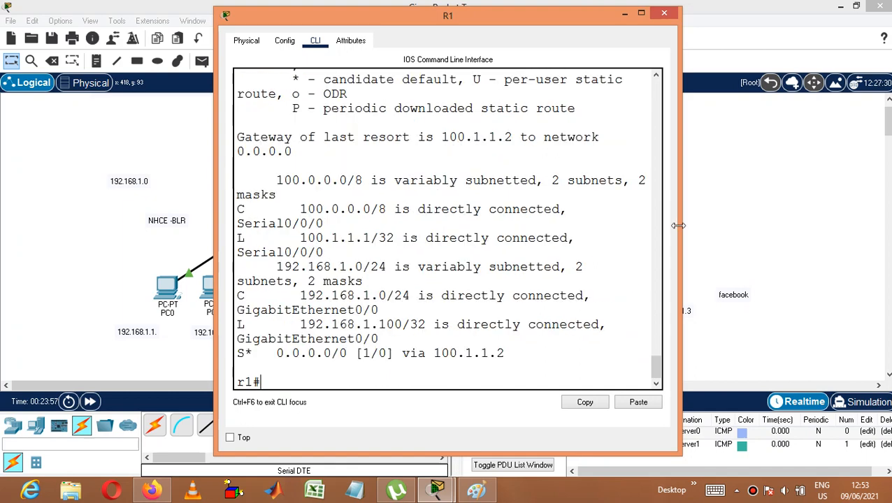
left_click_drag(682, 229, 851, 178)
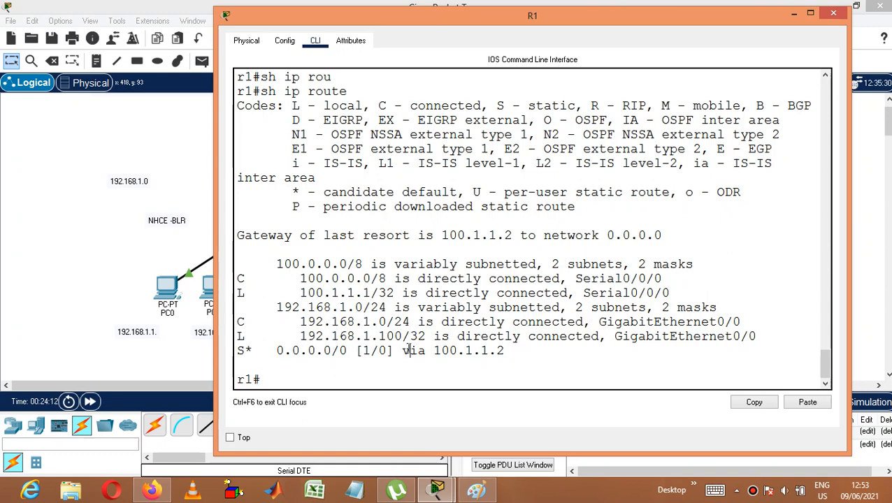
Step: Close R1's window, open the ISP router's command line and exit global configuration to privileged EXEC mode
left_click_drag(410, 352, 434, 358)
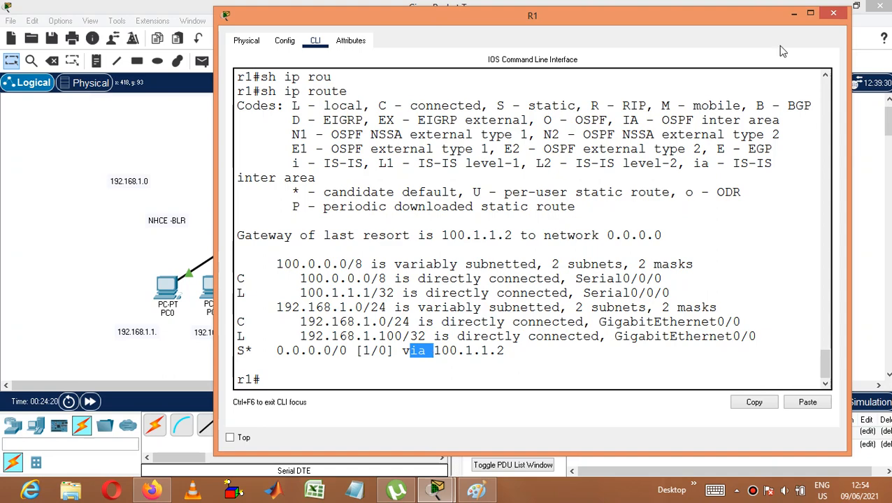
left_click(833, 13)
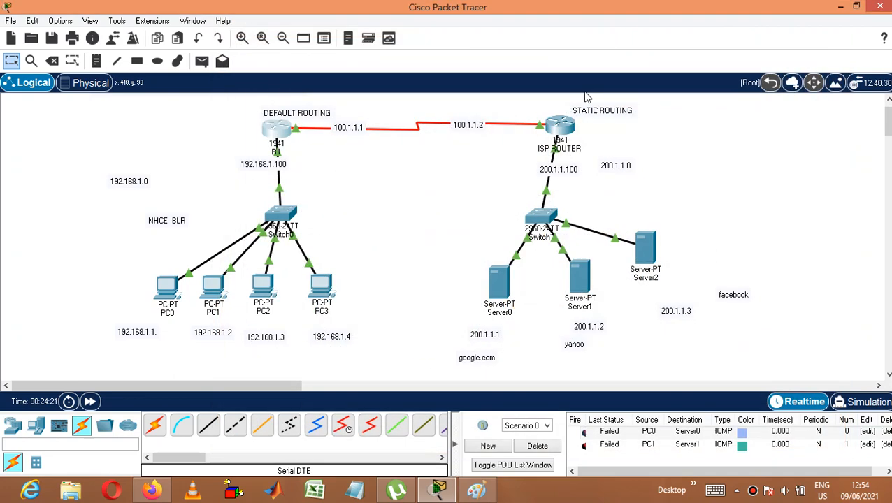
left_click(560, 126)
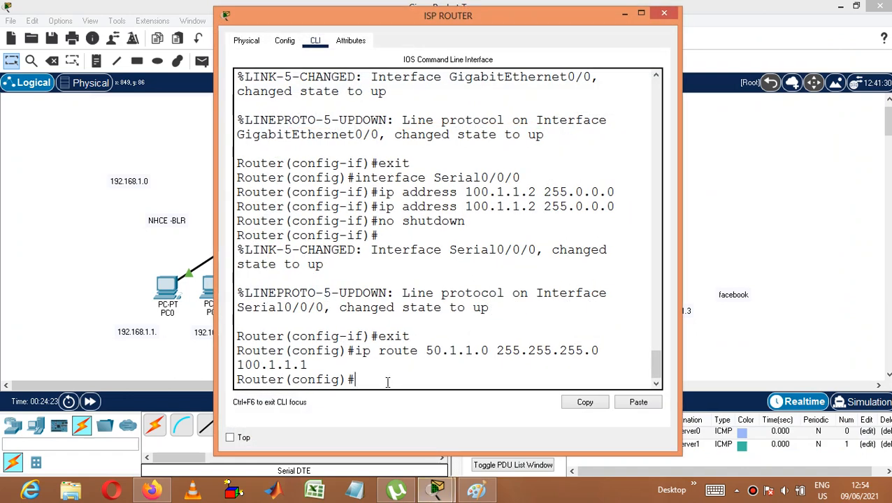
type("exit")
key("Return")
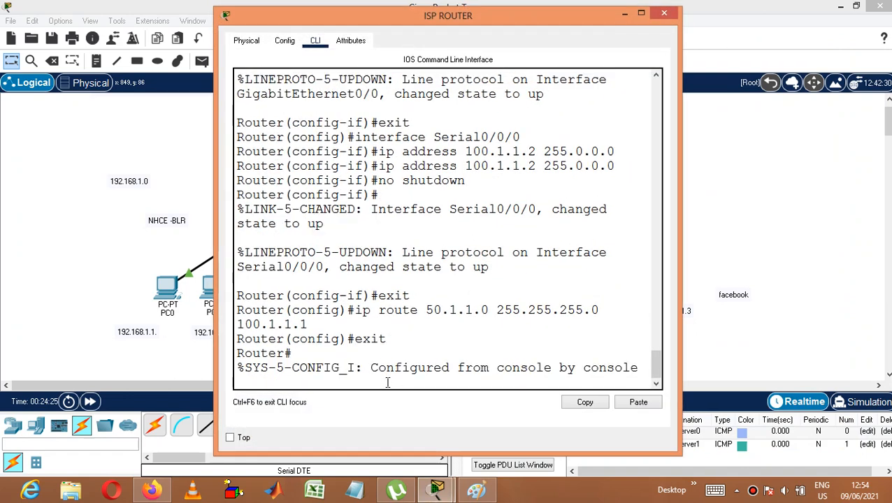
Step: Try to set the ISP router's hostname to ISP from privileged EXEC mode
type("er#e")
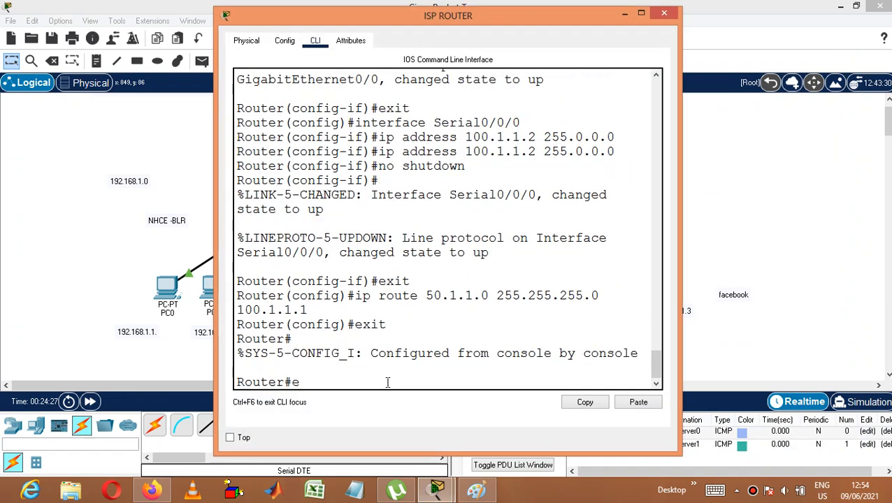
key("BackSpace")
type("hostname")
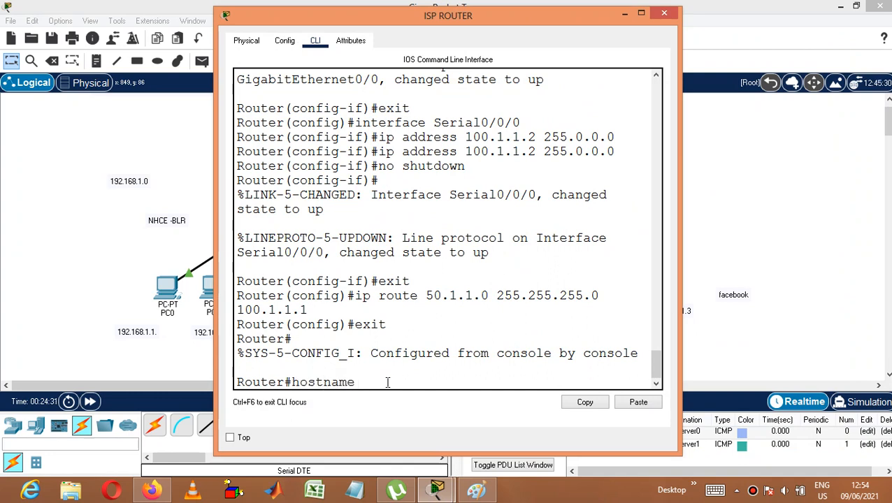
type(" isp")
key("BackSpace")
key("BackSpace")
key("BackSpace")
type("ISP")
key("Return")
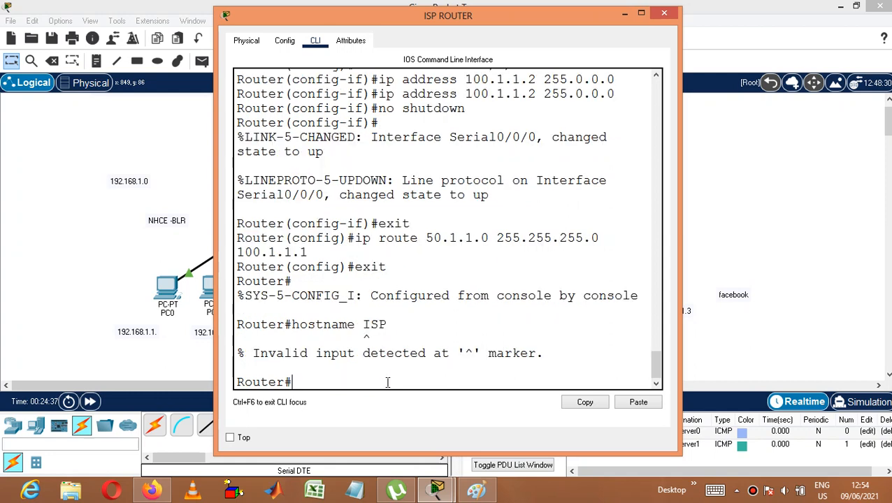
Step: Set the router's hostname to ISP in global configuration mode and return to privileged EXEC mode
type("CONF")
type(" T")
key("Return")
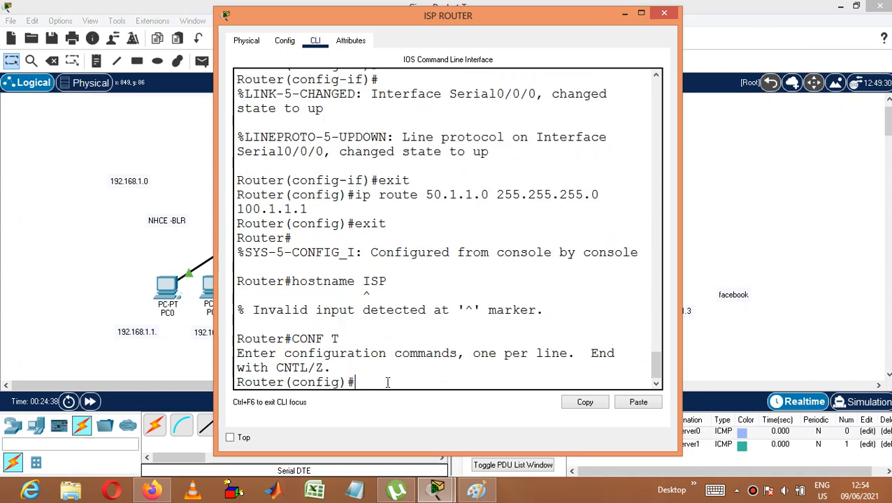
type("HOSTNAME ISP")
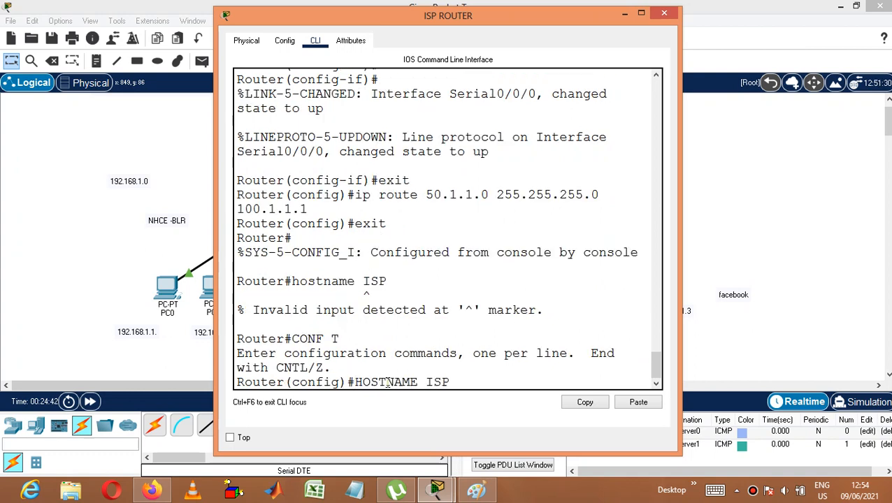
key("Return")
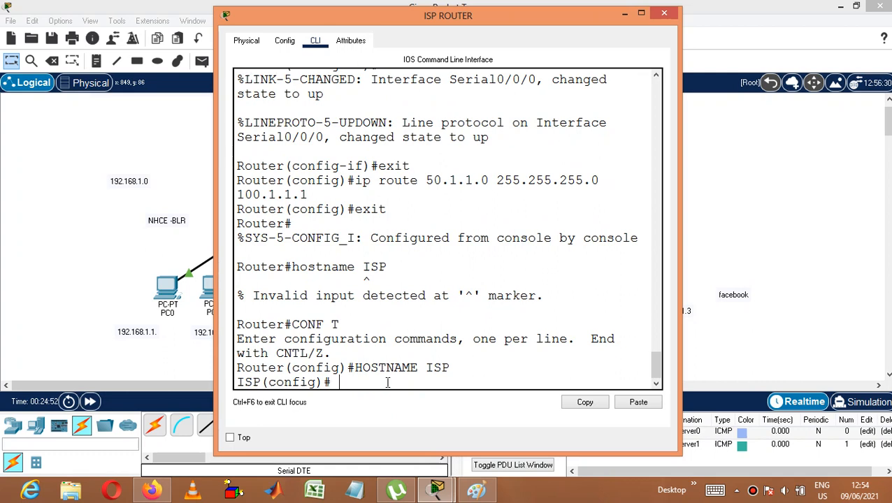
type("EXIT")
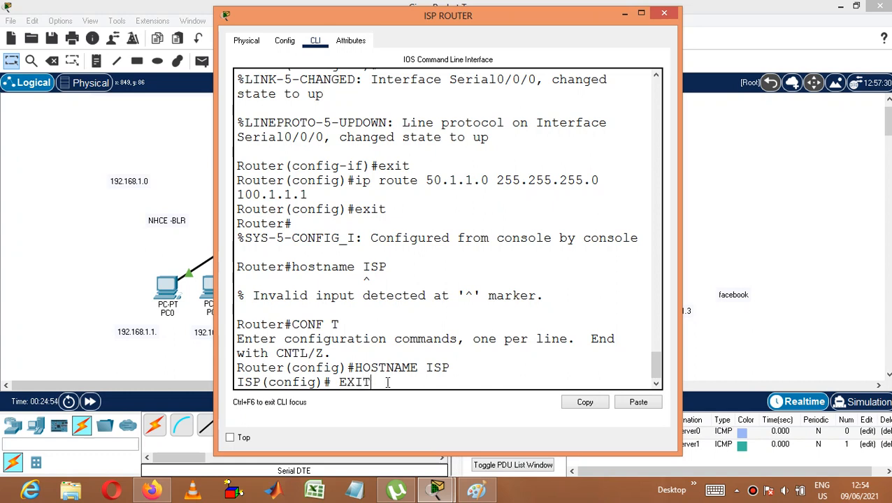
key("Return")
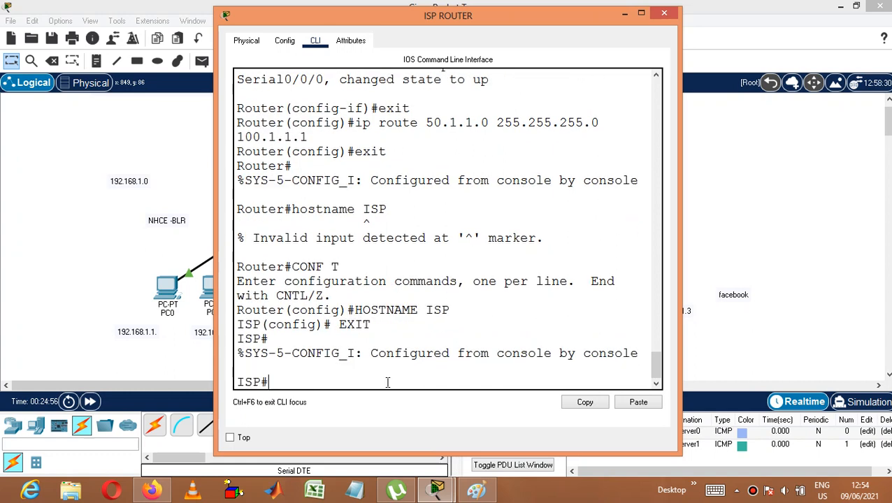
Step: Display the ISP router's routing table with sh ip route, examine the static route to 50.1.1.0/24 and close the router window
type("sh ip route")
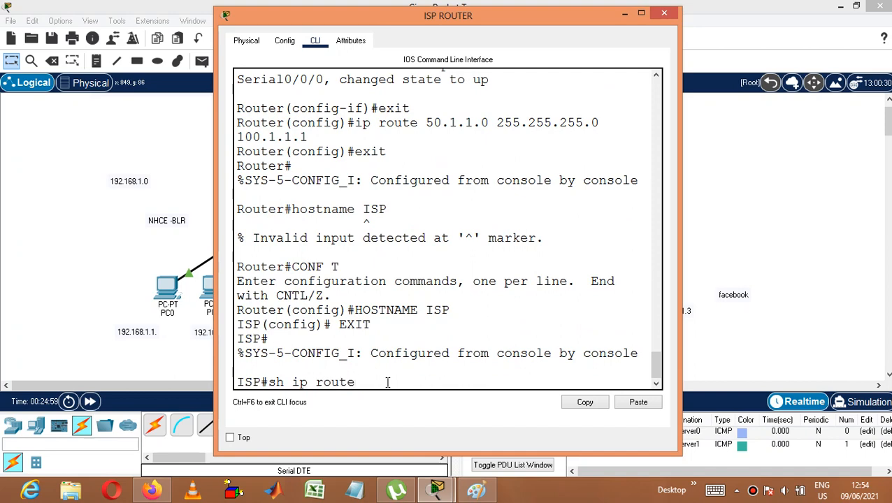
key("Return")
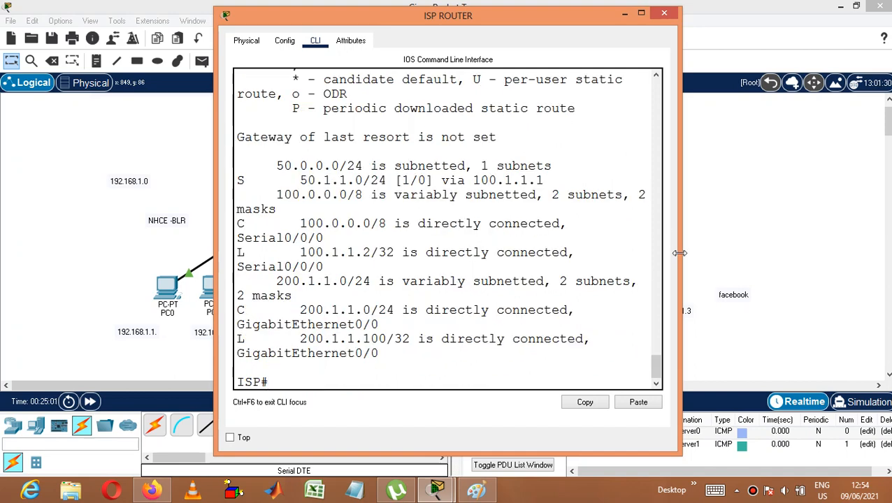
left_click_drag(682, 254, 778, 226)
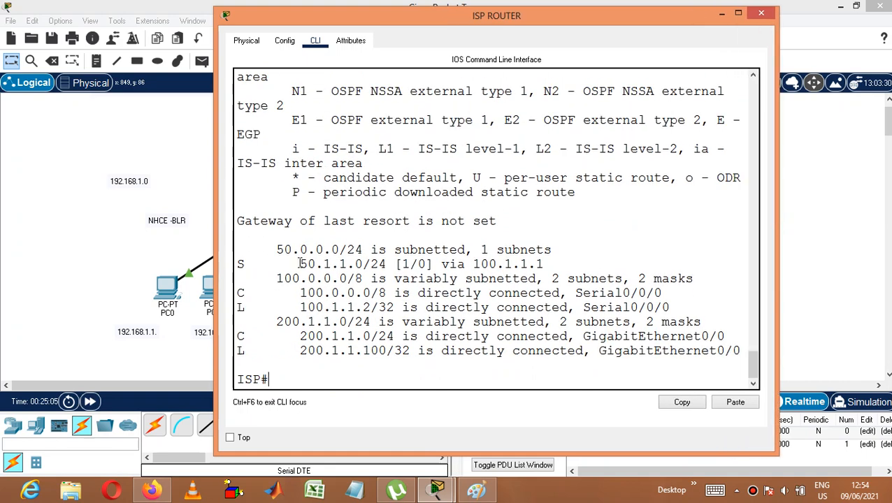
left_click_drag(300, 264, 552, 260)
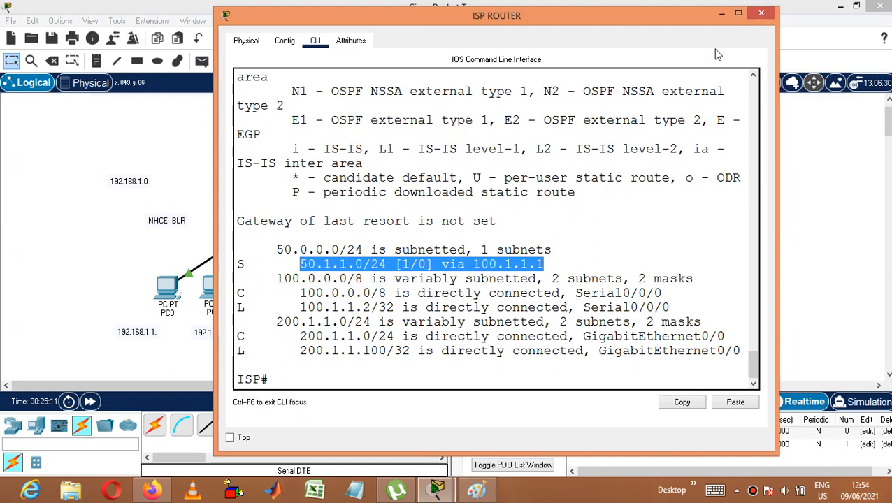
left_click(763, 15)
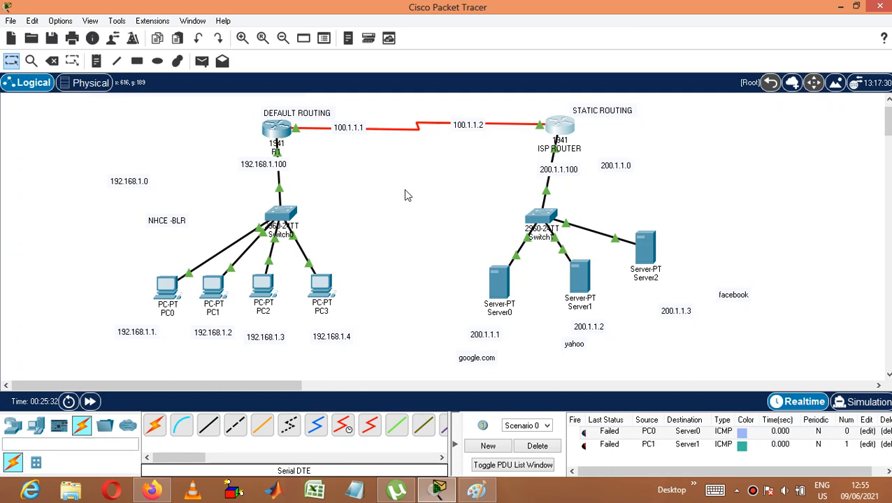
Step: Save the topology in the saves folder as "basic lab setup 9621" in Packet Tracer Activity File format
left_click(13, 22)
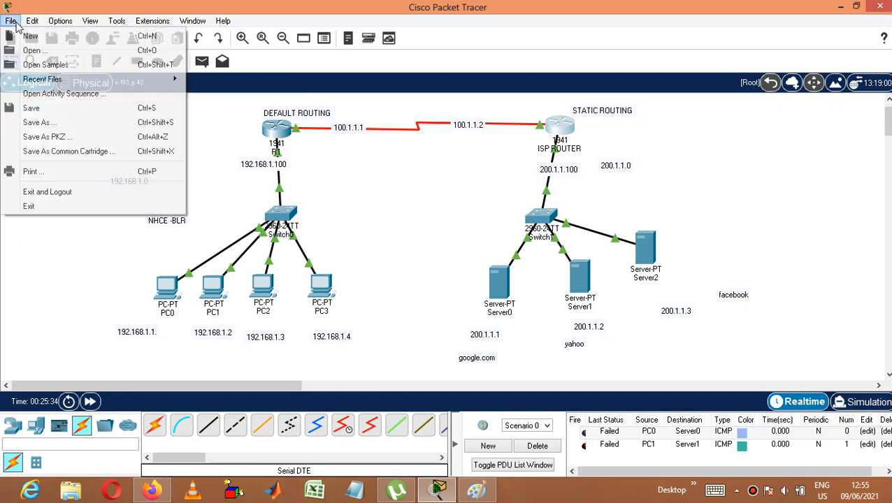
left_click(63, 122)
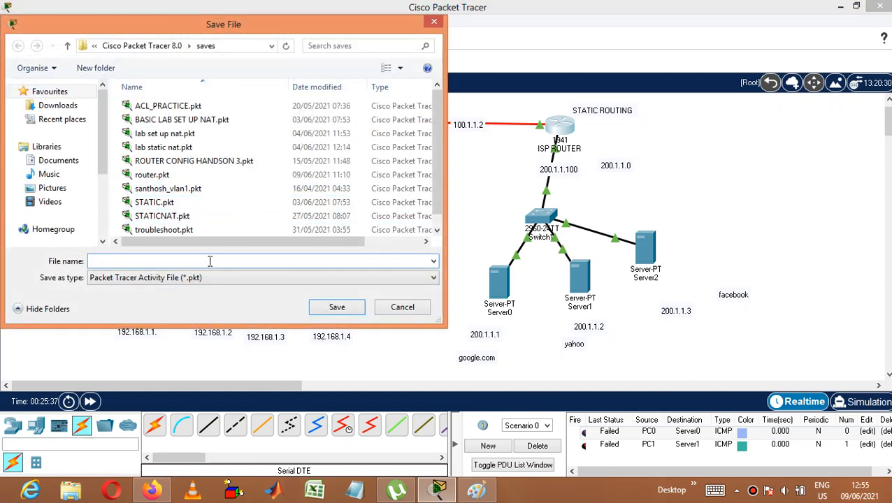
type("basic l")
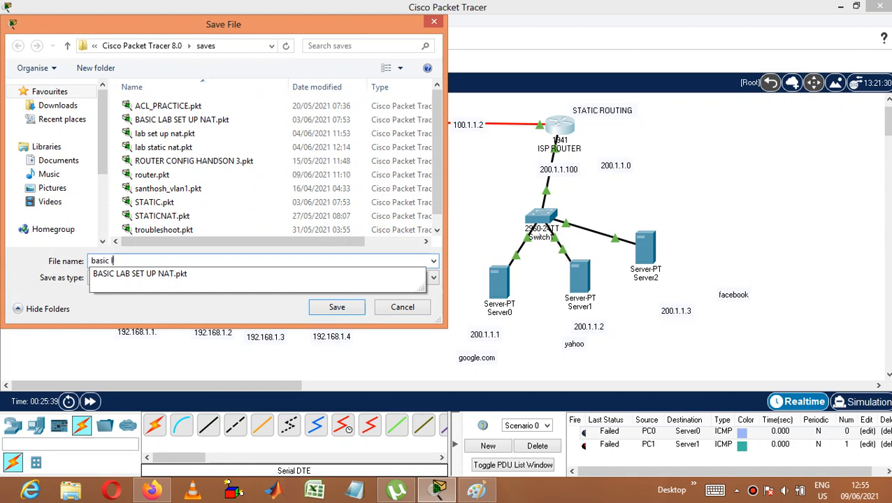
type("ab setup")
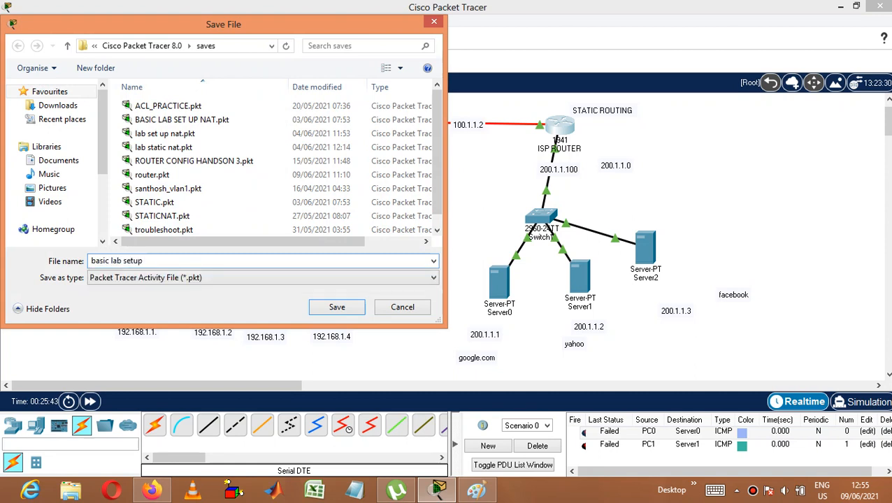
key("BackSpace")
type("9621")
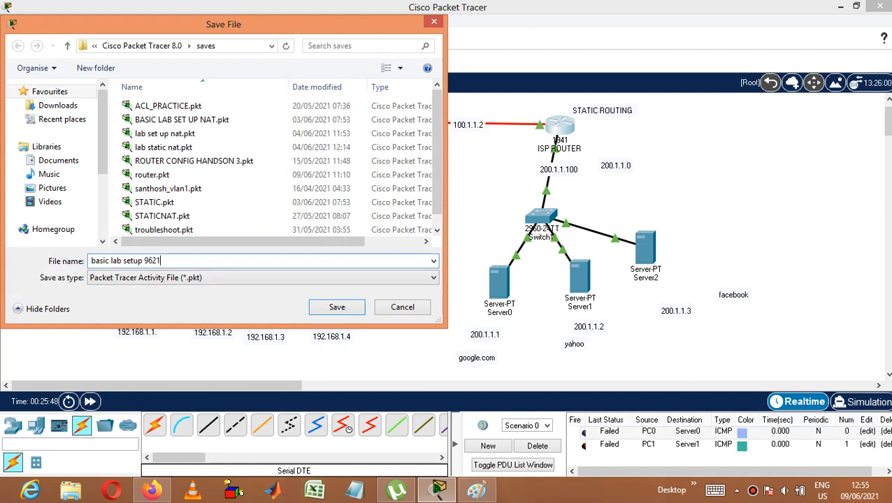
left_click(331, 312)
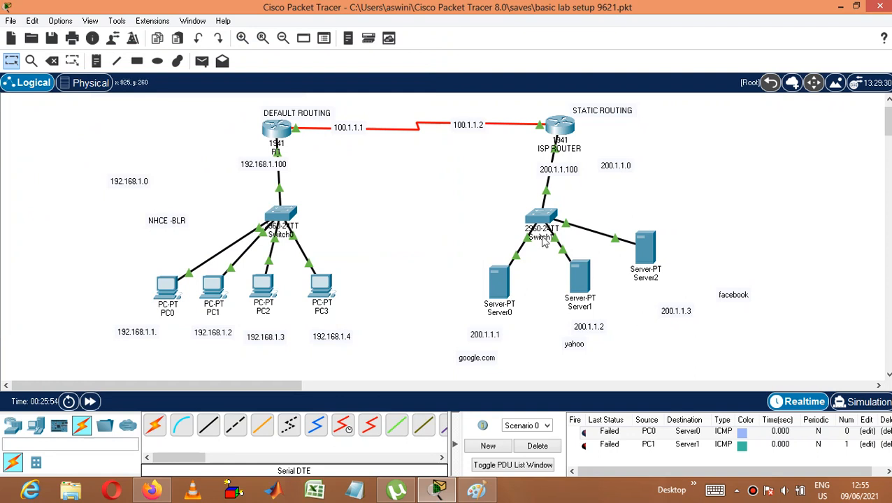
double_click(676, 316)
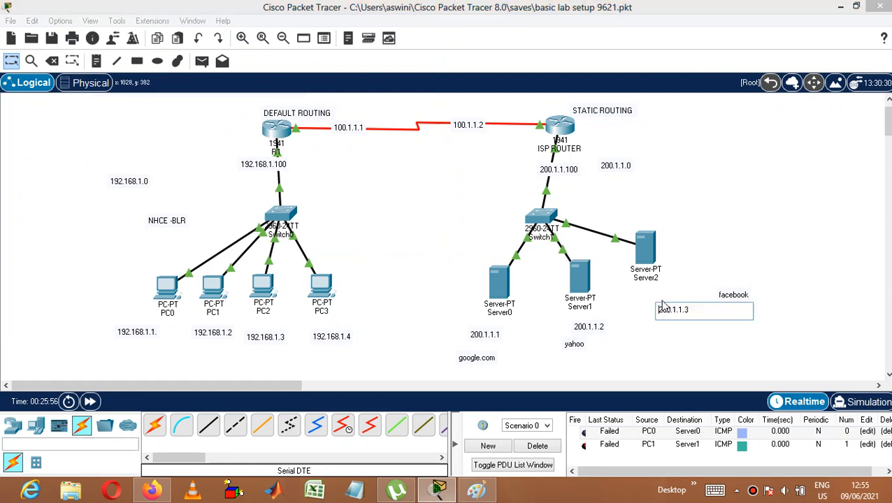
left_click(686, 293)
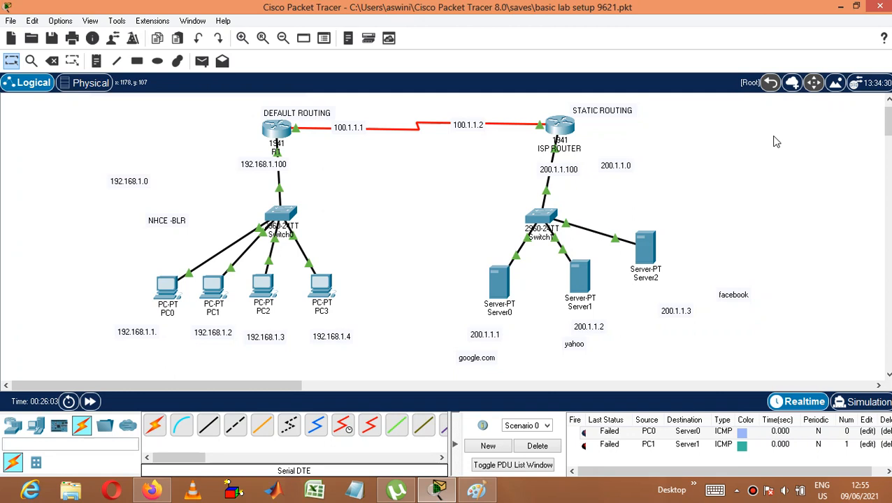
left_click(753, 494)
left_click(784, 293)
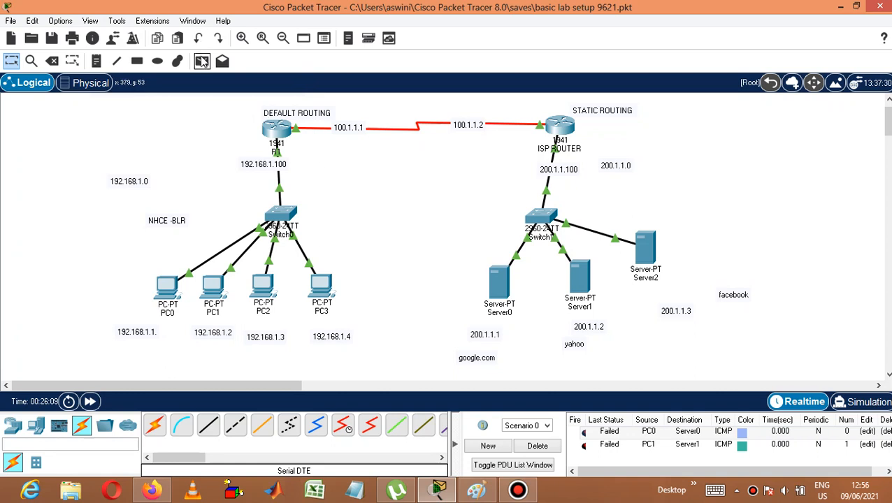
Step: Delete the current scenario's PDUs and send a simple PDU from PC3 to Server0
left_click(538, 447)
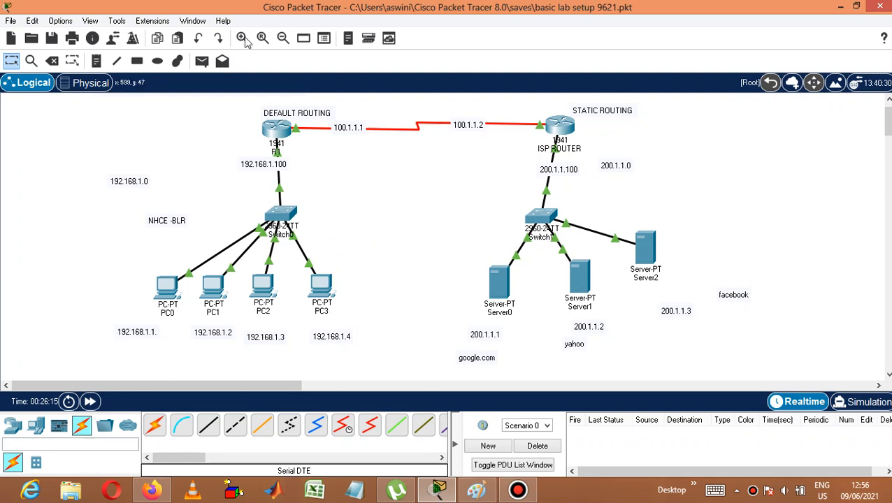
left_click(201, 61)
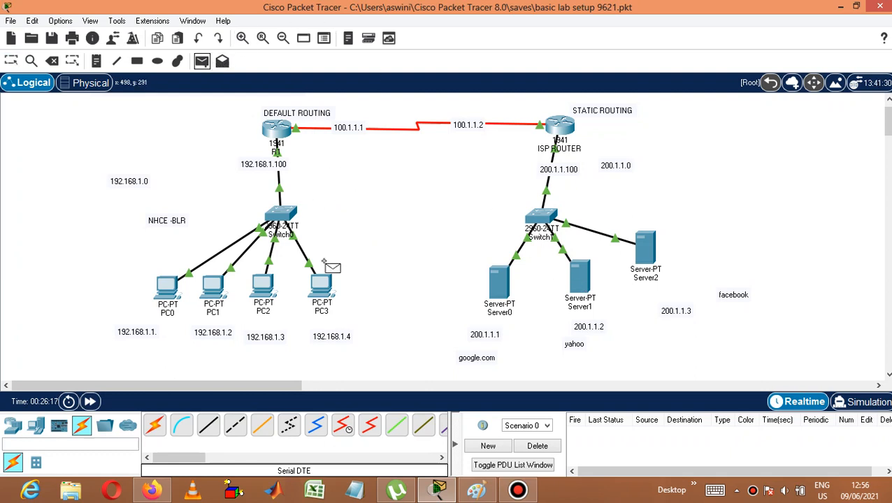
left_click(322, 285)
left_click(499, 286)
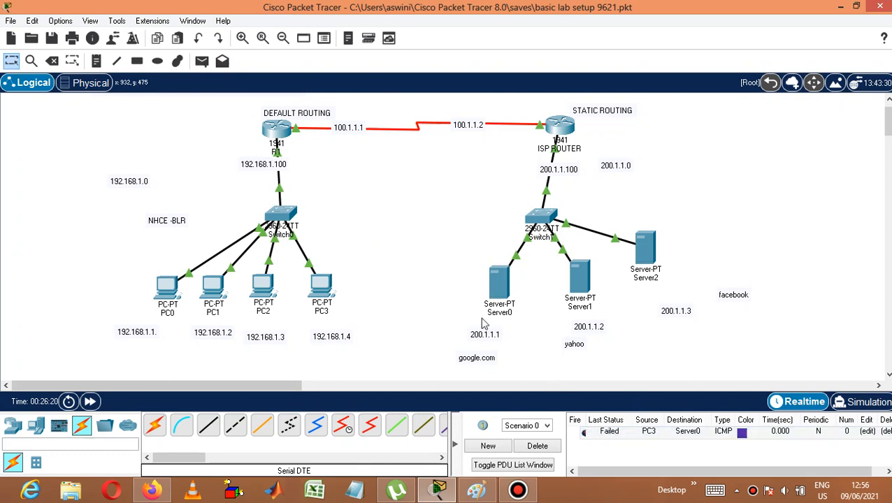
Step: Send a simple PDU from PC1 to Server1 to test the connection between the two networks
left_click(201, 61)
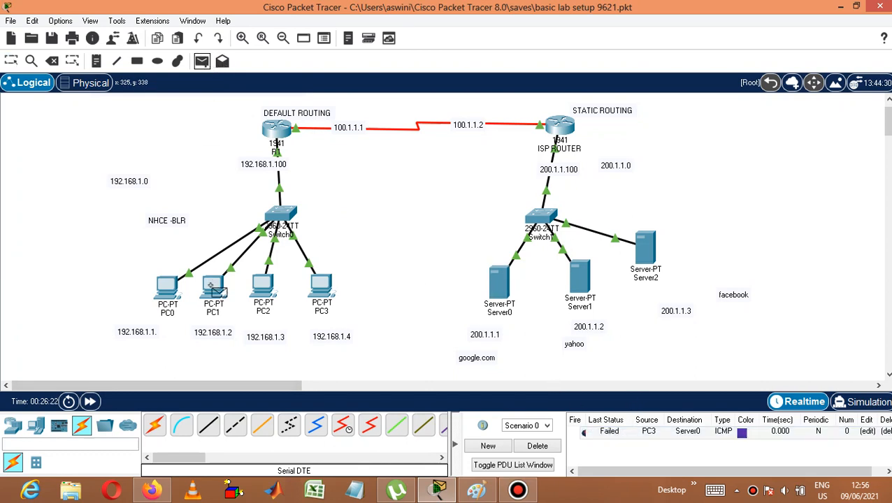
left_click(213, 285)
left_click(581, 283)
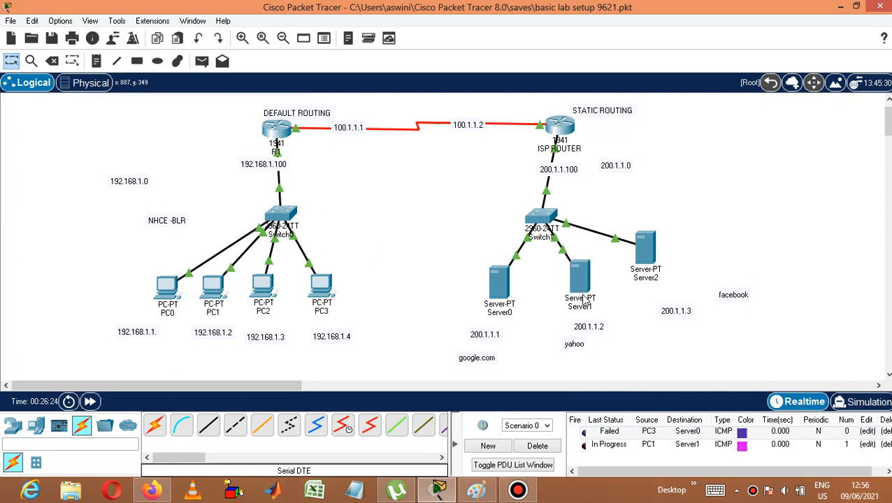